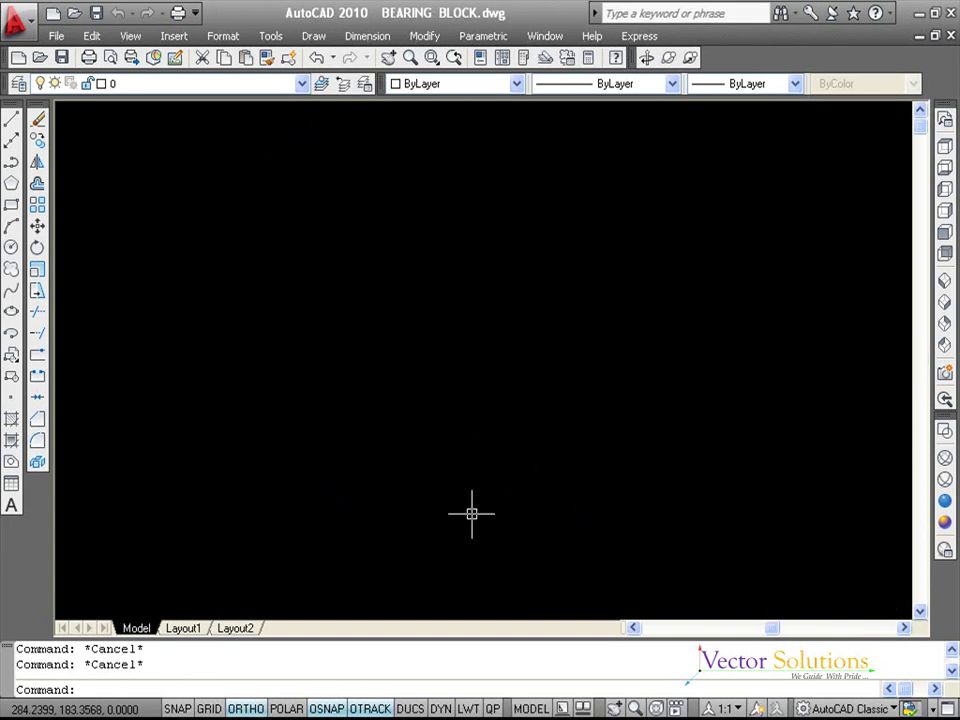
Step: Set the snap type to Isometric snap in Drafting Settings
{"action": "right_click", "coordinate": [184, 708]}
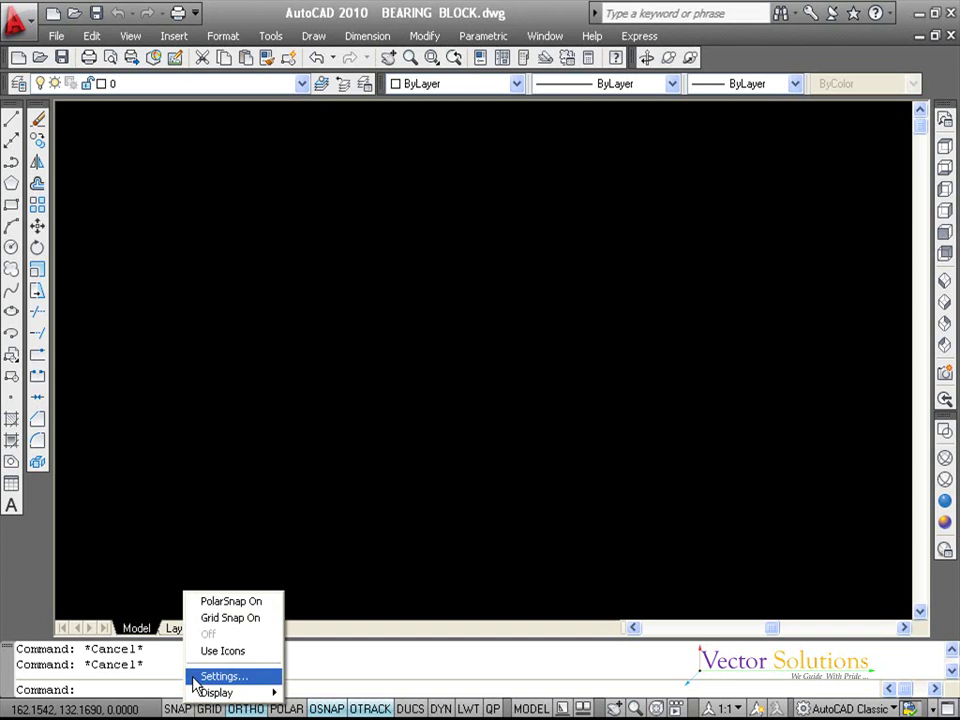
{"action": "left_click", "coordinate": [198, 678]}
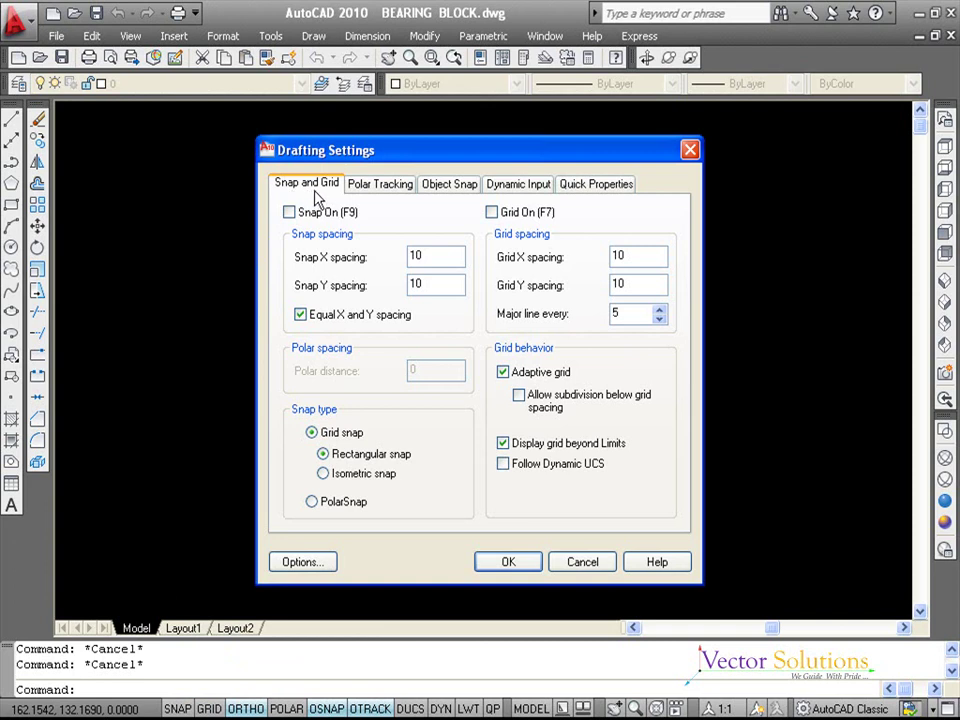
{"action": "left_click", "coordinate": [323, 474]}
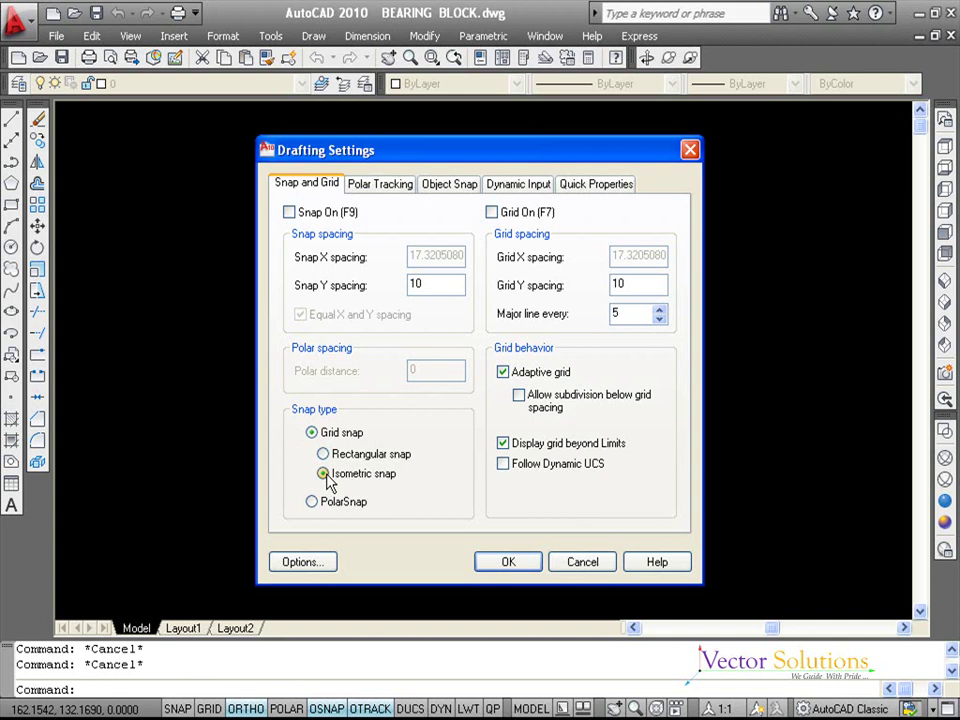
{"action": "left_click", "coordinate": [509, 566]}
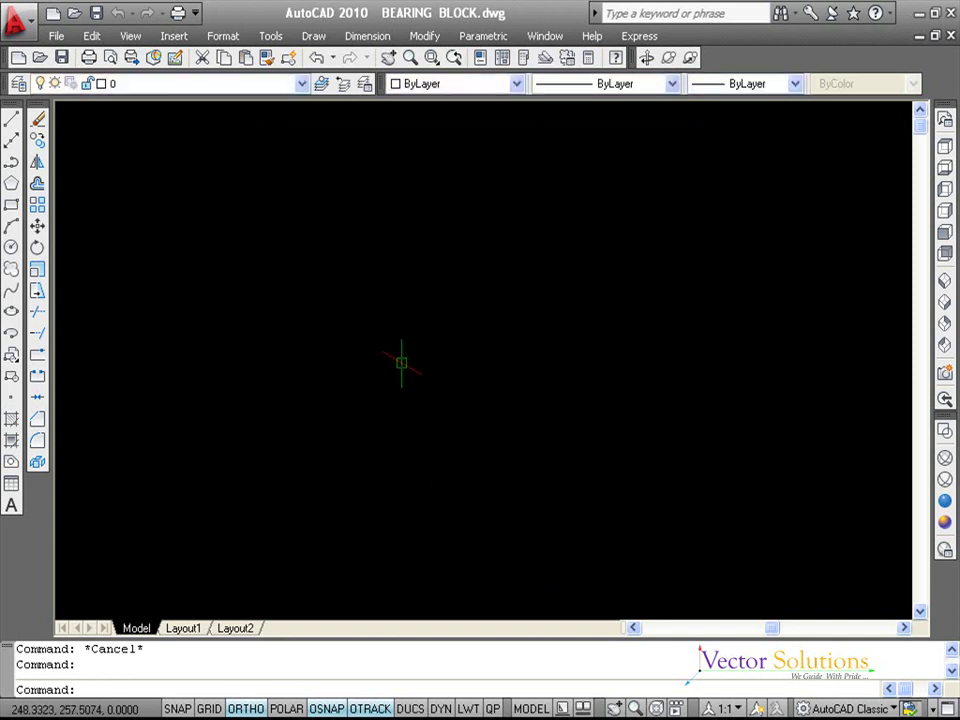
Step: Draw a radius 22.5 isocircle on the right isoplane near the drawing's centre
{"action": "key", "text": "Escape"}
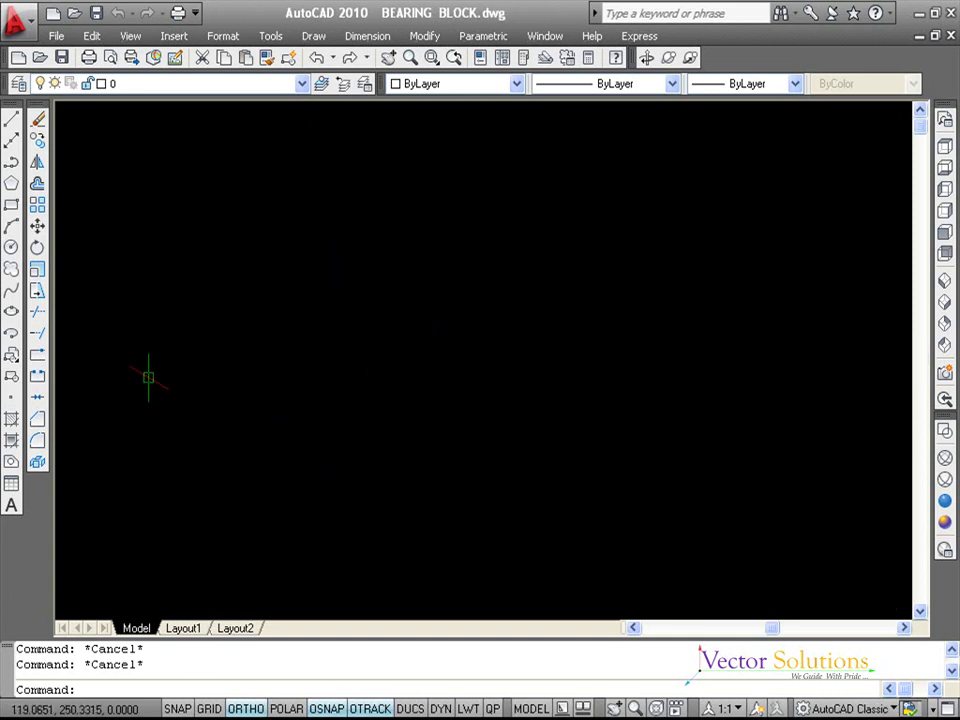
{"action": "left_click", "coordinate": [11, 314]}
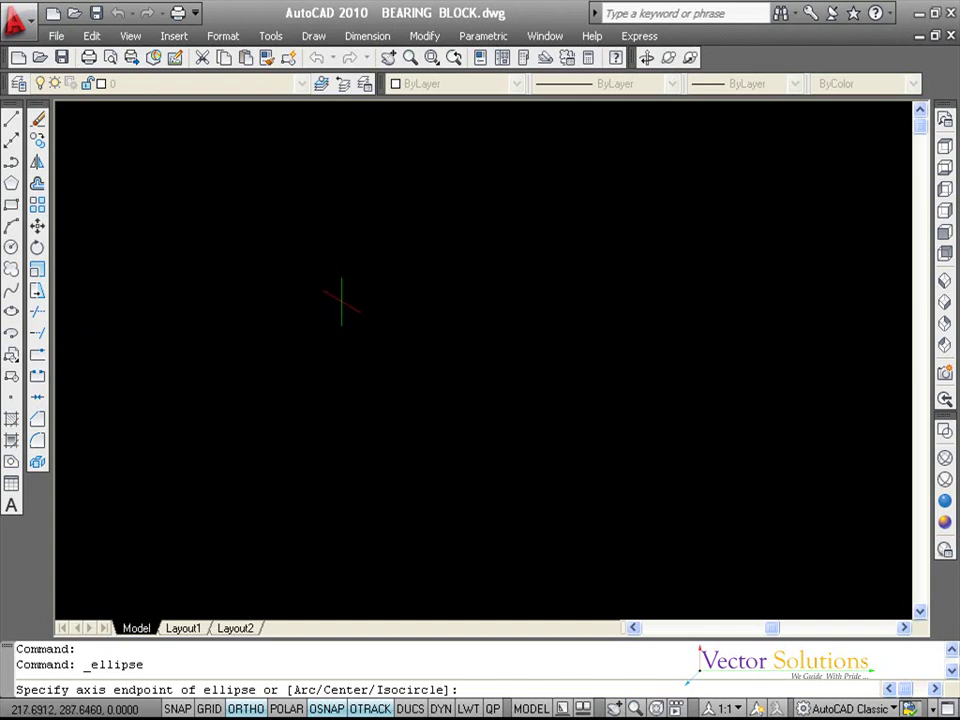
{"action": "right_click", "coordinate": [343, 308]}
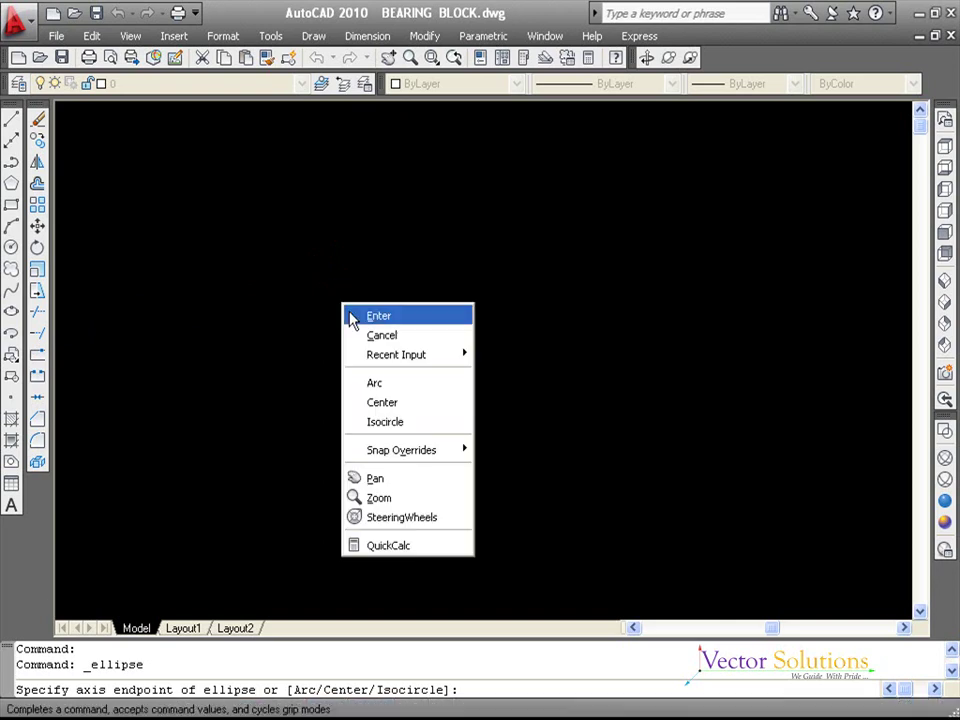
{"action": "left_click", "coordinate": [357, 428]}
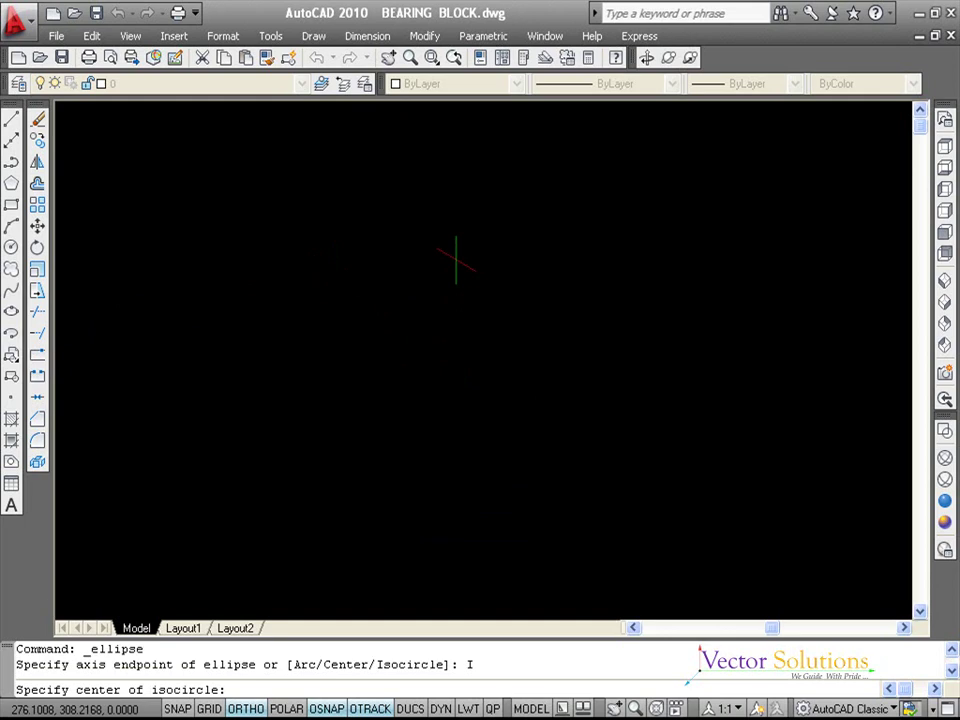
{"action": "left_click", "coordinate": [456, 260]}
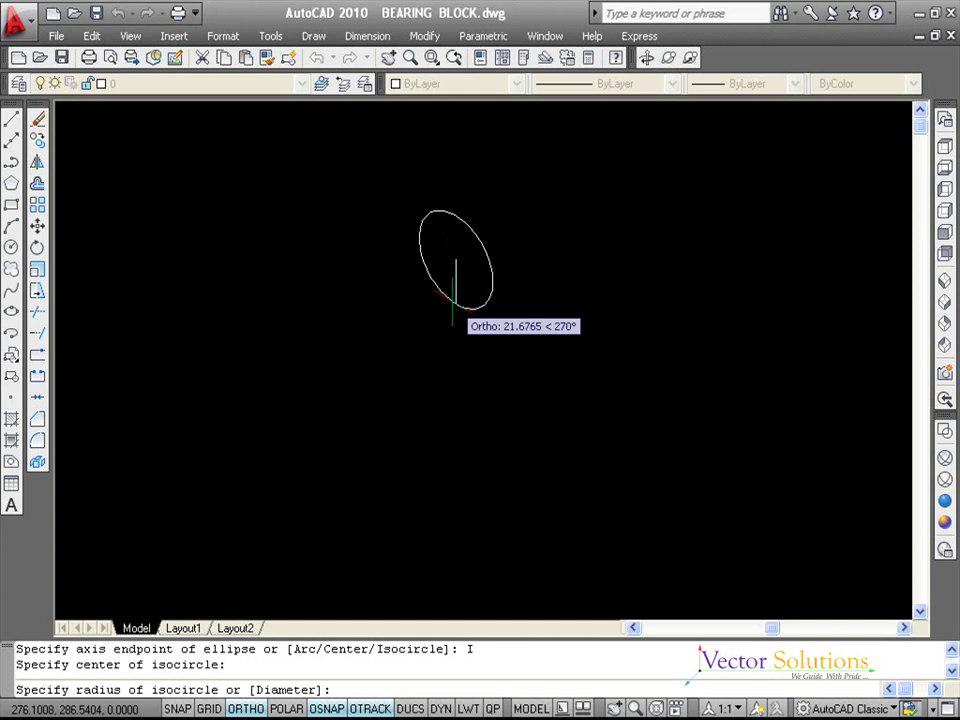
{"action": "key", "text": "F5"}
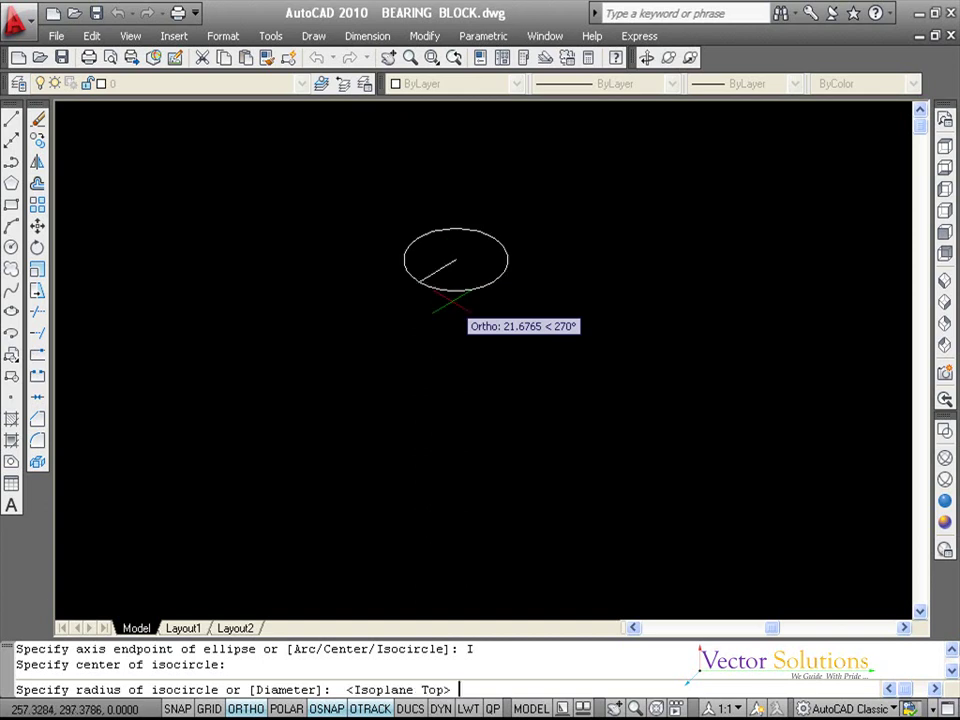
{"action": "key", "text": "F5"}
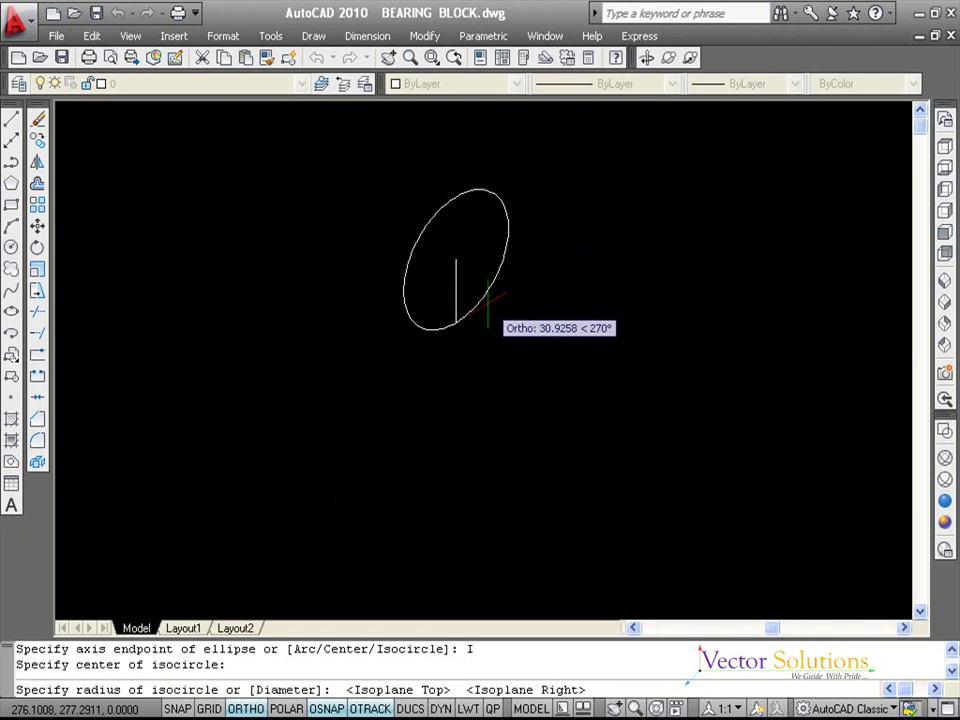
{"action": "type", "text": "22.5"}
{"action": "key", "text": "Return"}
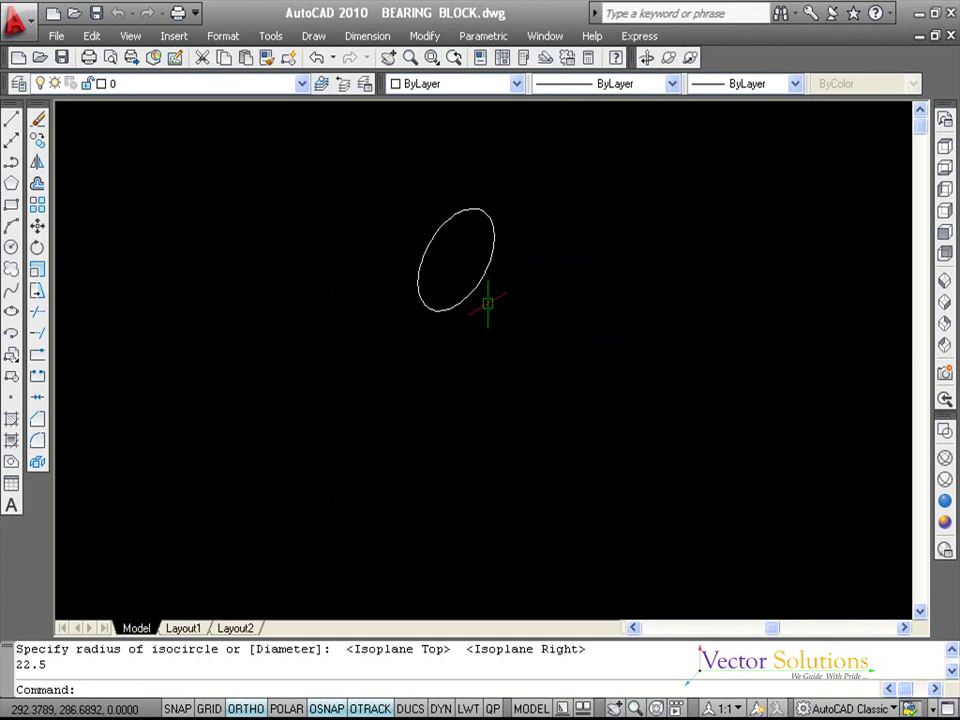
{"action": "key", "text": "Escape"}
{"action": "key", "text": "Escape"}
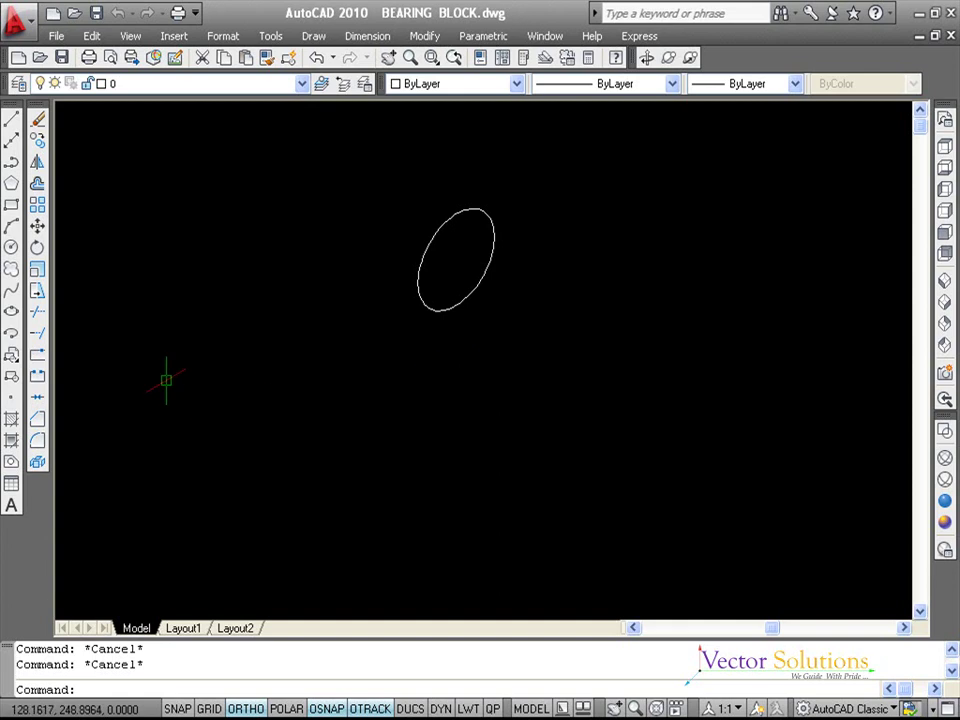
Step: Draw a radius 10 isocircle centred on the 22.5 circle's centre
{"action": "left_click", "coordinate": [11, 311]}
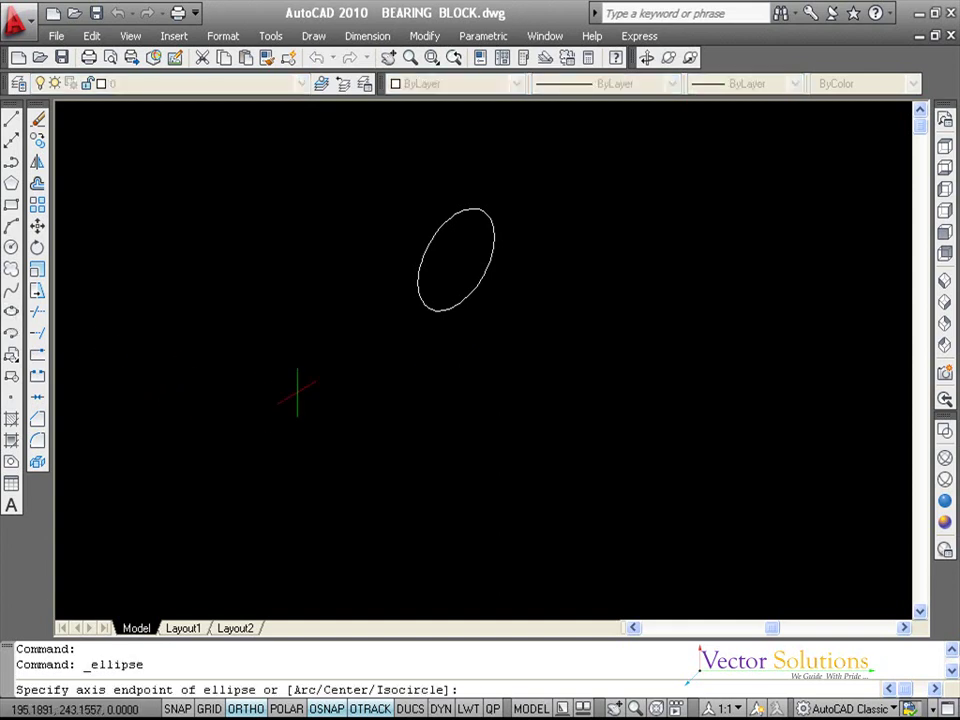
{"action": "type", "text": "I"}
{"action": "key", "text": "Return"}
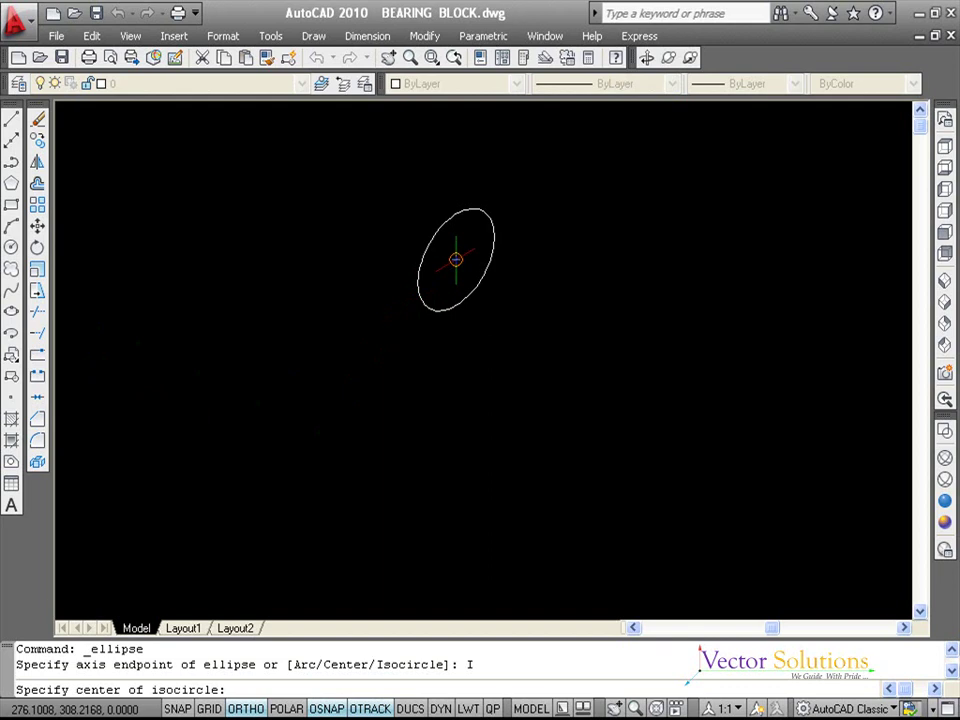
{"action": "left_click", "coordinate": [455, 260]}
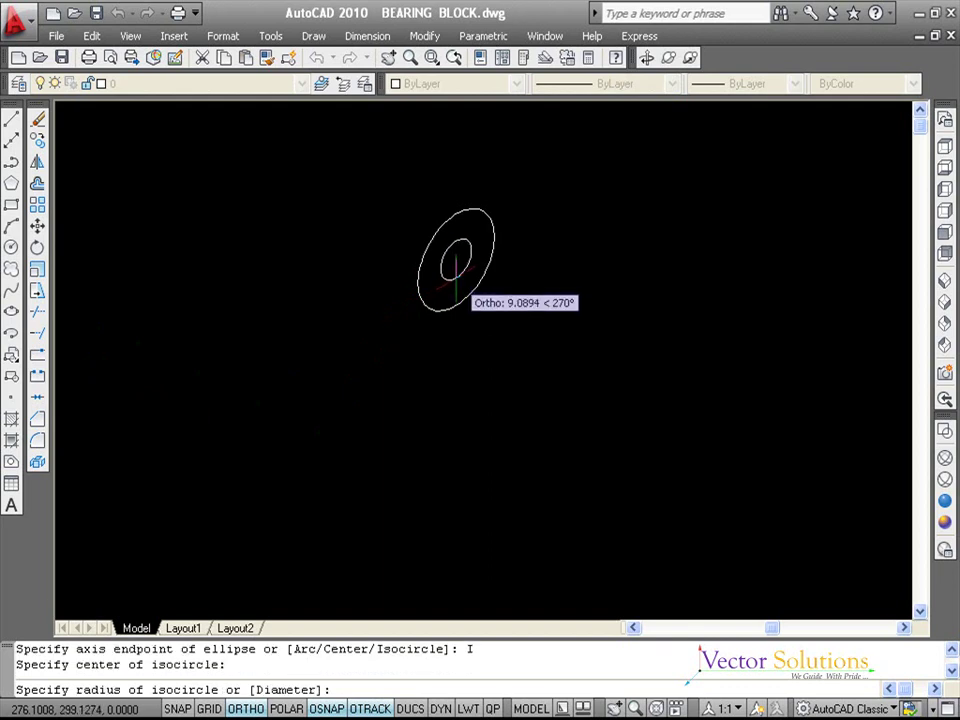
{"action": "type", "text": "10"}
{"action": "key", "text": "Return"}
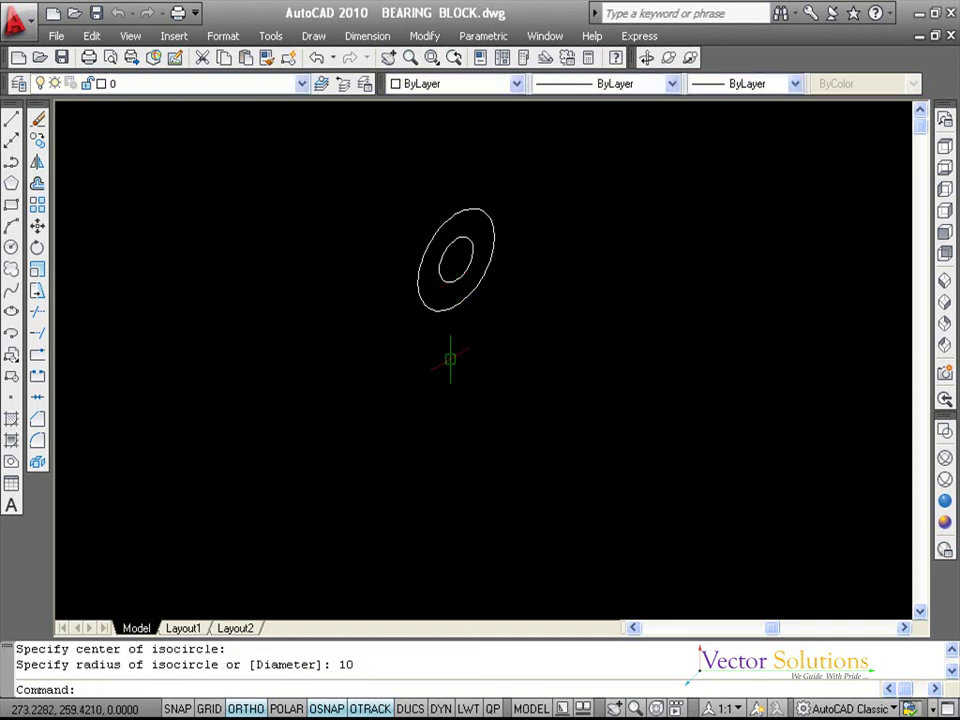
{"action": "key", "text": "Escape"}
{"action": "key", "text": "Escape"}
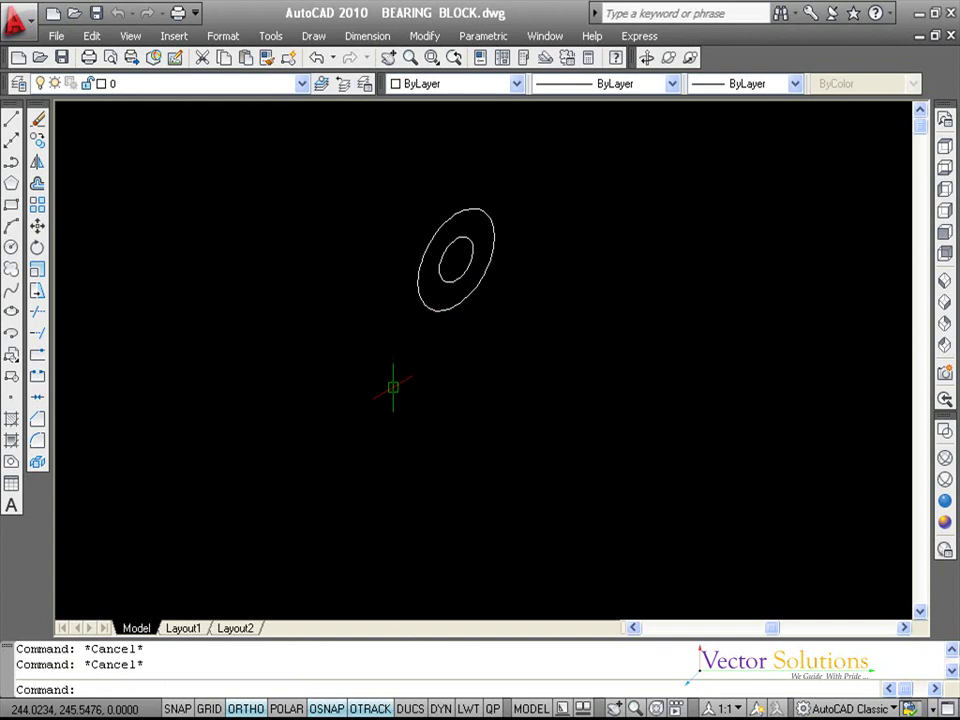
Step: Copy the radius 22.5 isocircle 35 units back along the left isoplane axis
{"action": "left_click", "coordinate": [39, 141]}
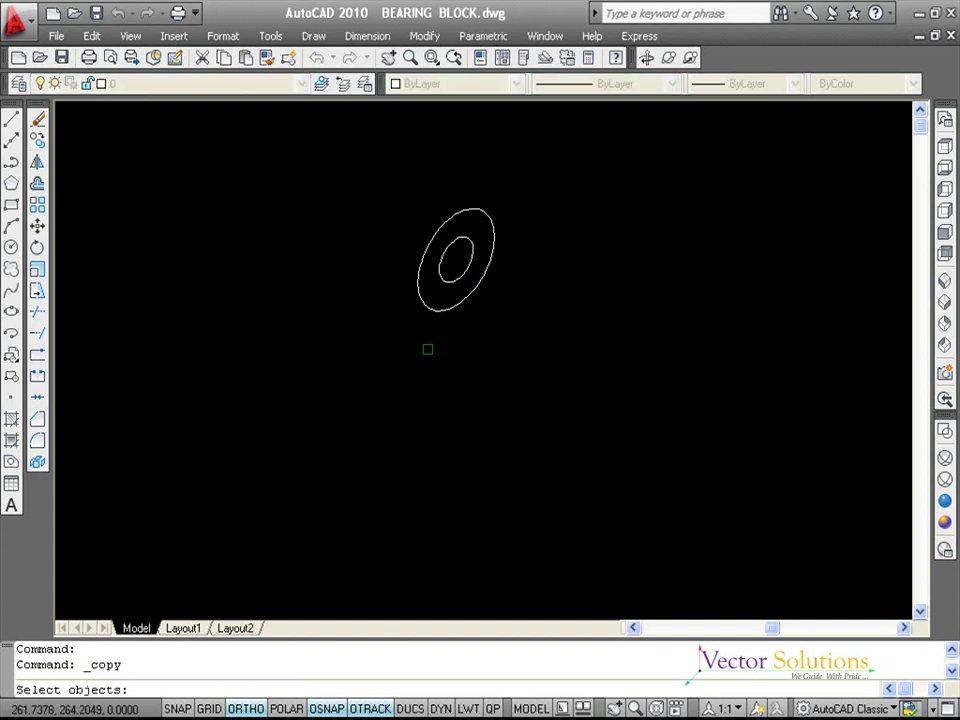
{"action": "left_click", "coordinate": [422, 302]}
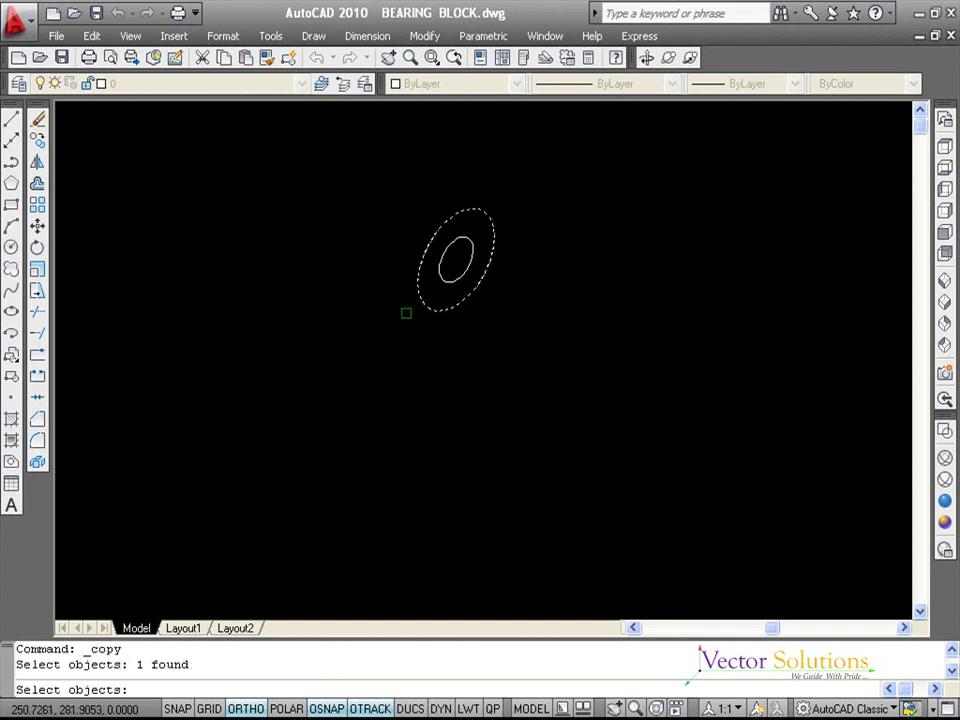
{"action": "key", "text": "Return"}
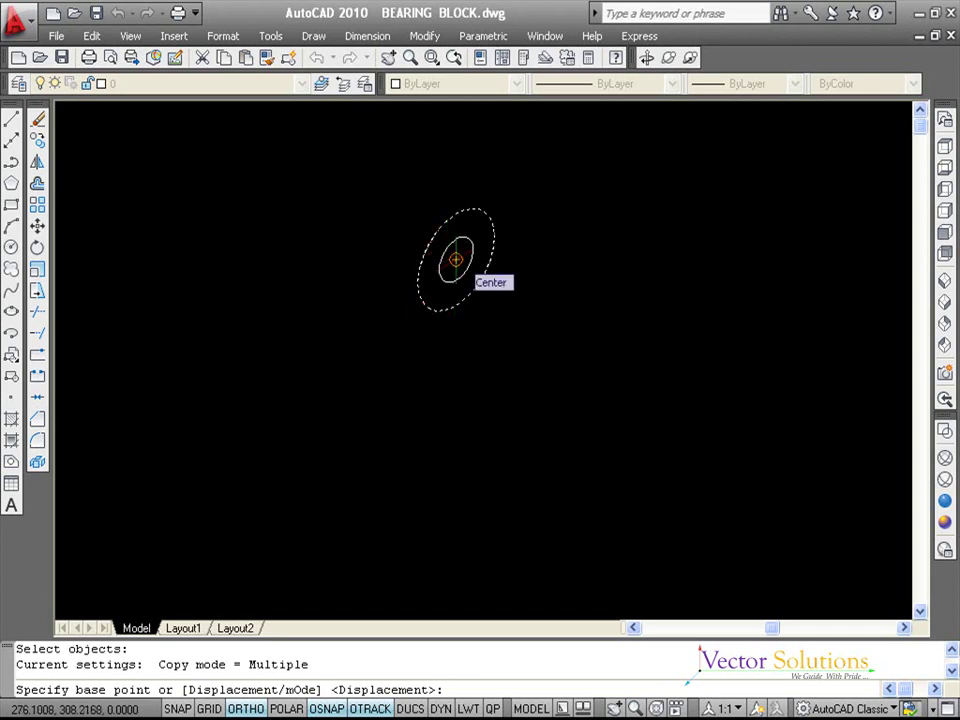
{"action": "left_click", "coordinate": [456, 259]}
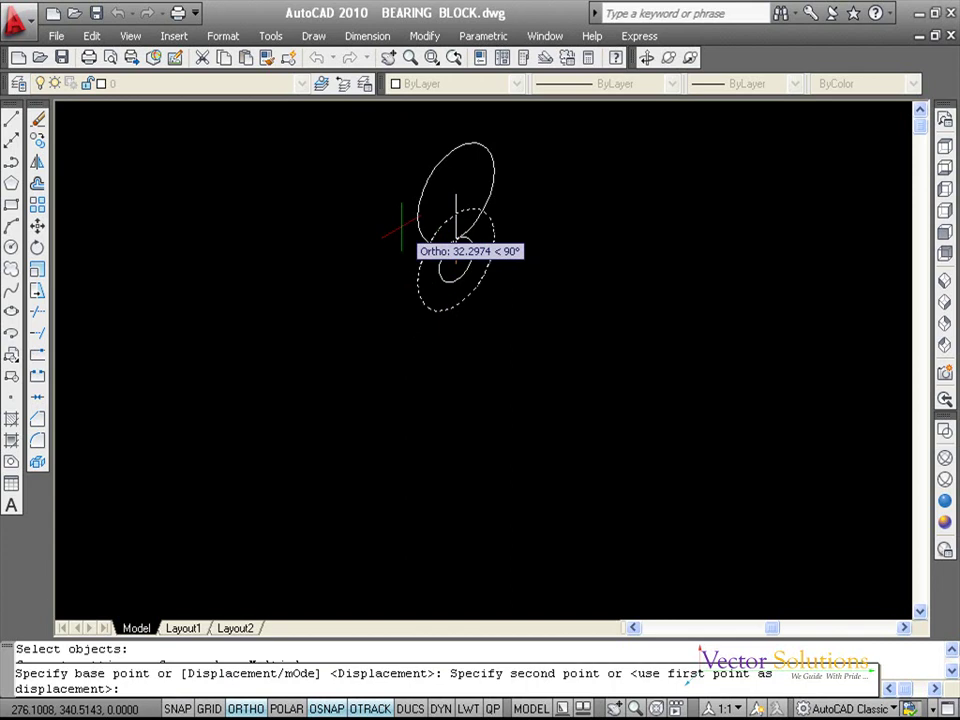
{"action": "key", "text": "F5"}
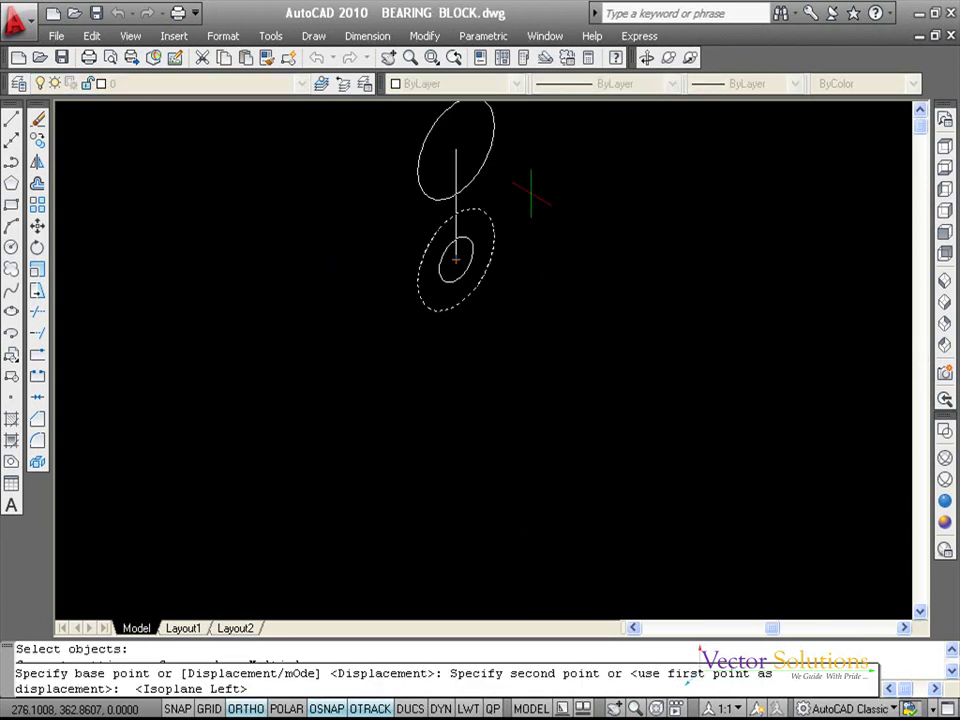
{"action": "type", "text": "35"}
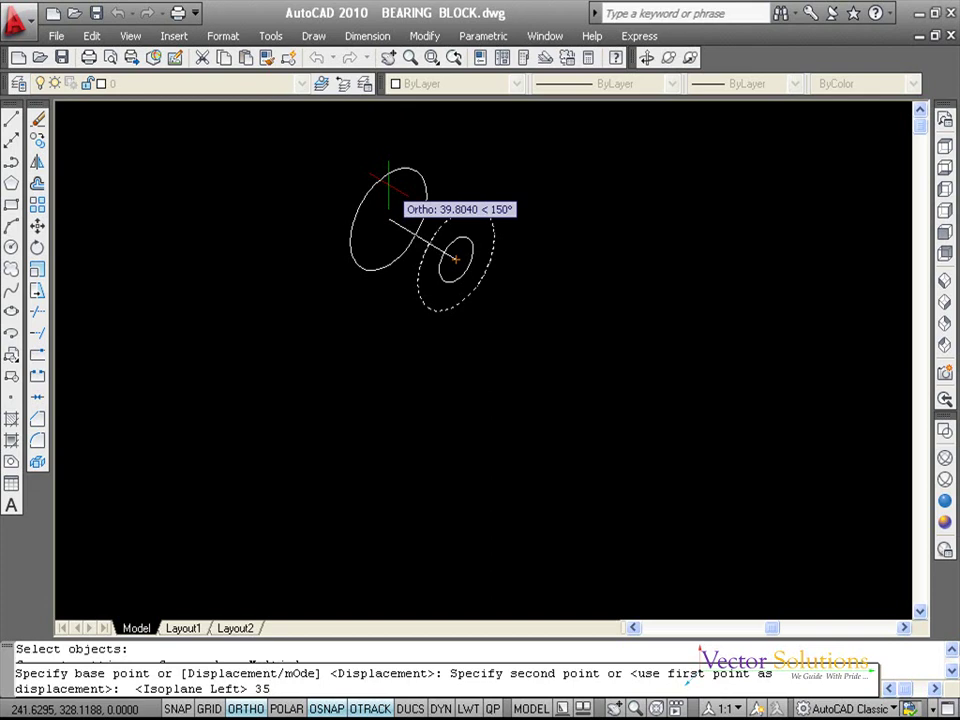
{"action": "key", "text": "Return"}
{"action": "key", "text": "Return"}
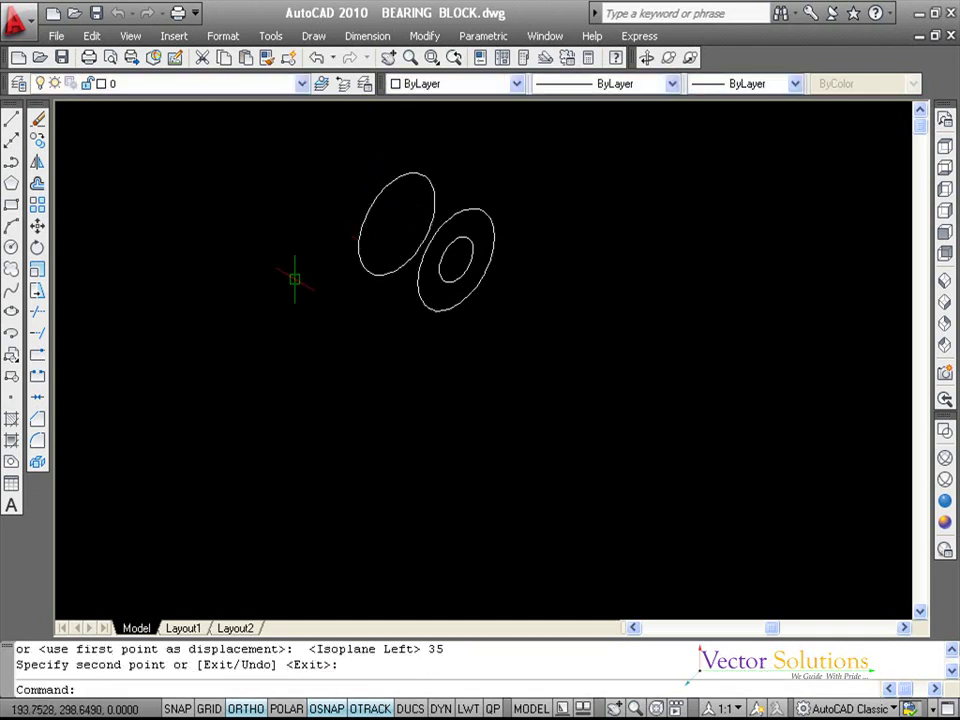
{"action": "key", "text": "Escape"}
{"action": "key", "text": "Escape"}
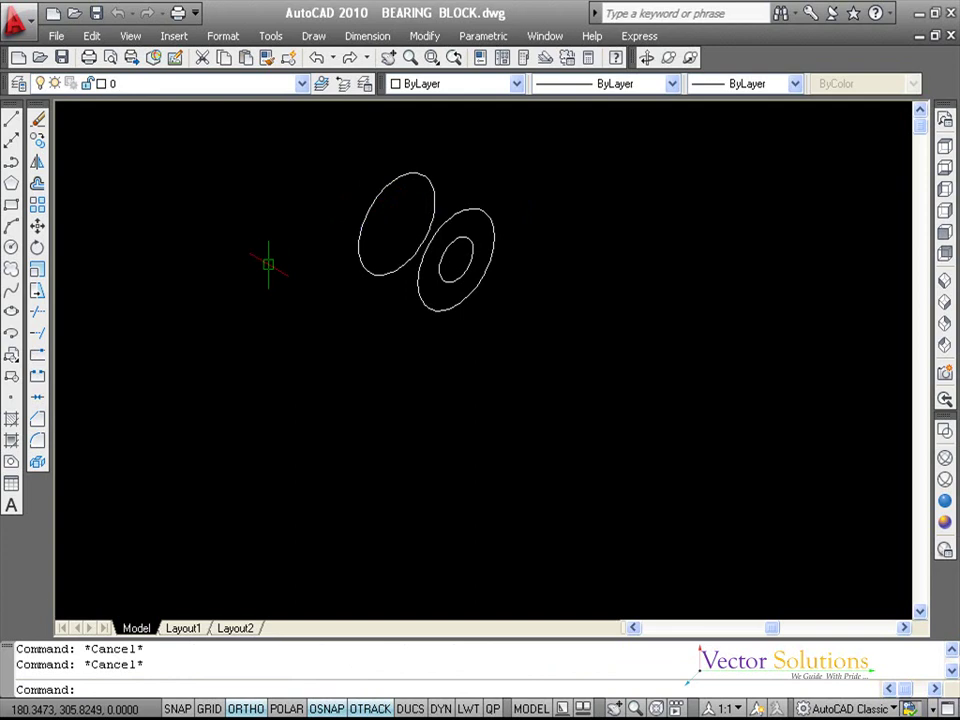
Step: Draw the two tangent lines joining the front and back 22.5 circles' edges
{"action": "left_click", "coordinate": [11, 118]}
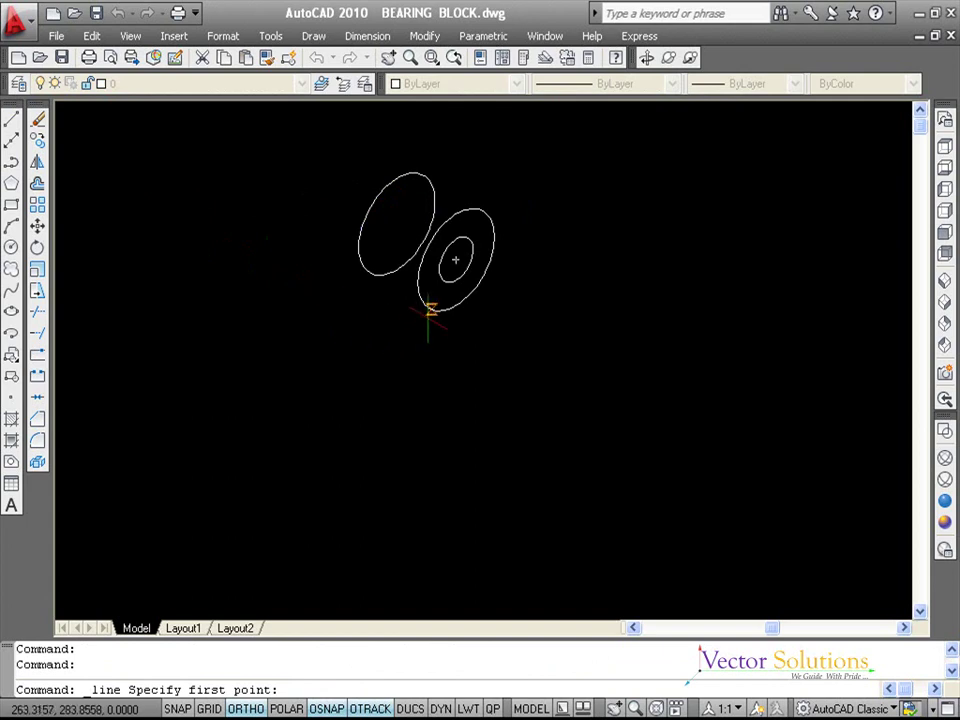
{"action": "left_click", "coordinate": [428, 308]}
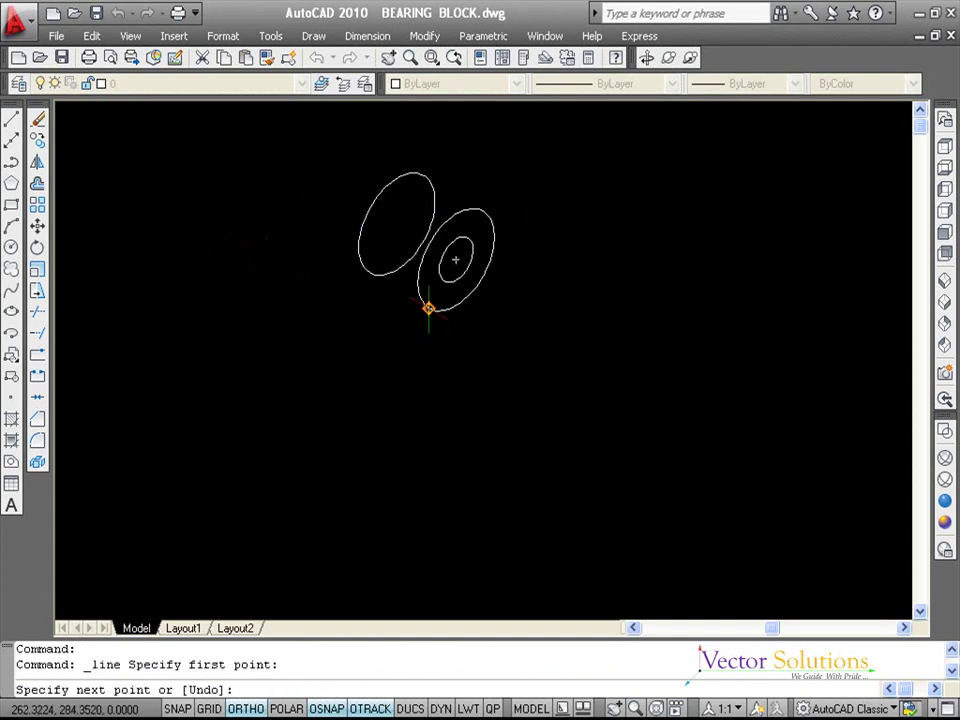
{"action": "left_click", "coordinate": [369, 272]}
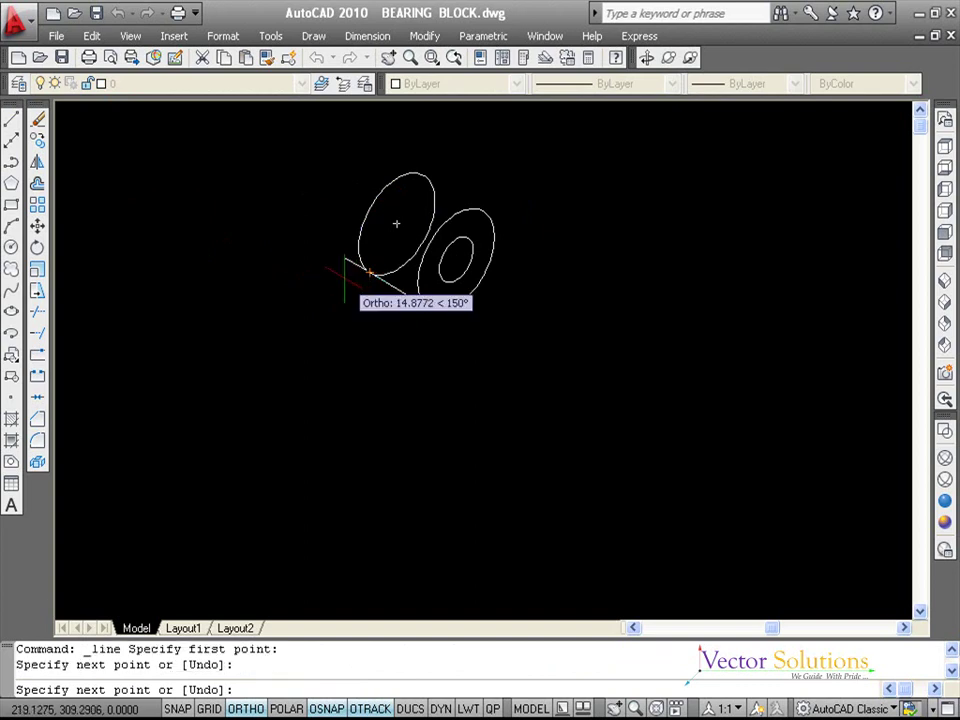
{"action": "key", "text": "Return"}
{"action": "key", "text": "Return"}
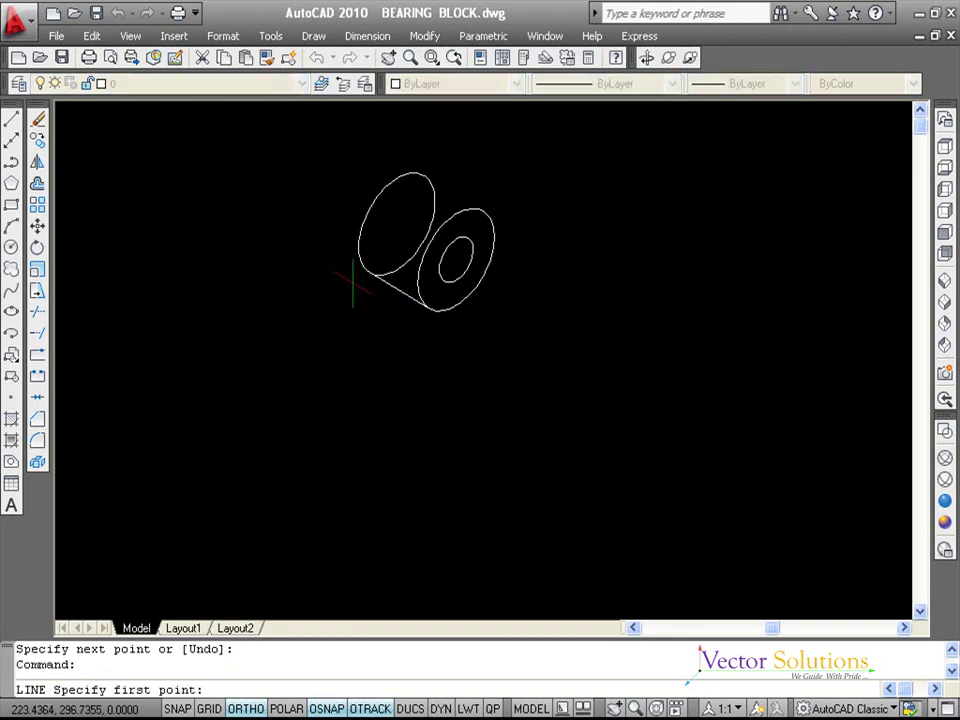
{"action": "left_click", "coordinate": [423, 176]}
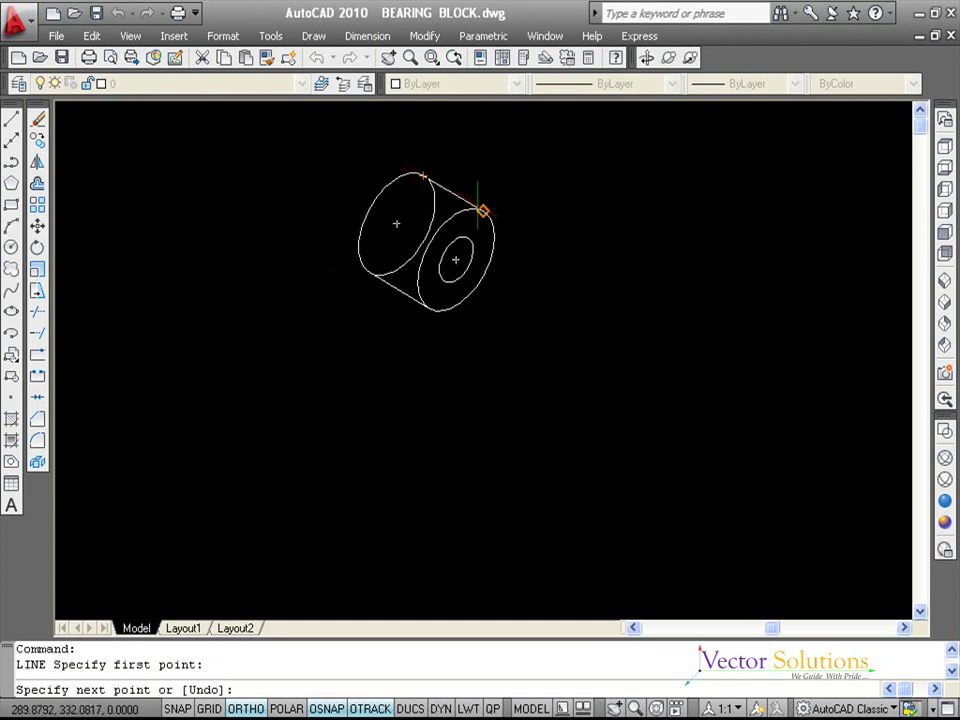
{"action": "left_click", "coordinate": [483, 211]}
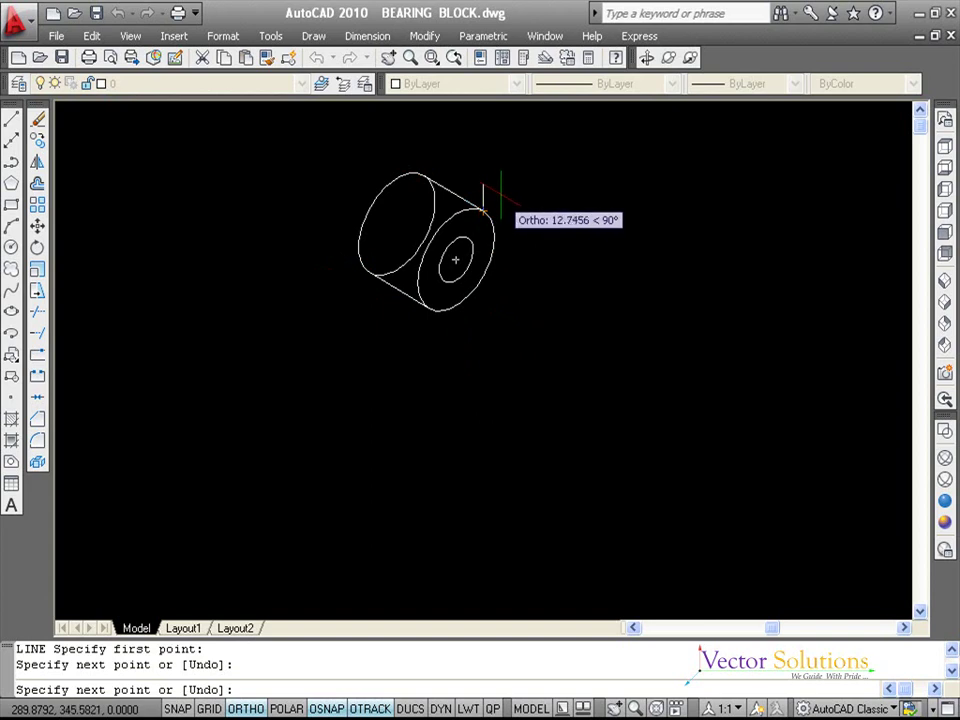
{"action": "key", "text": "Return"}
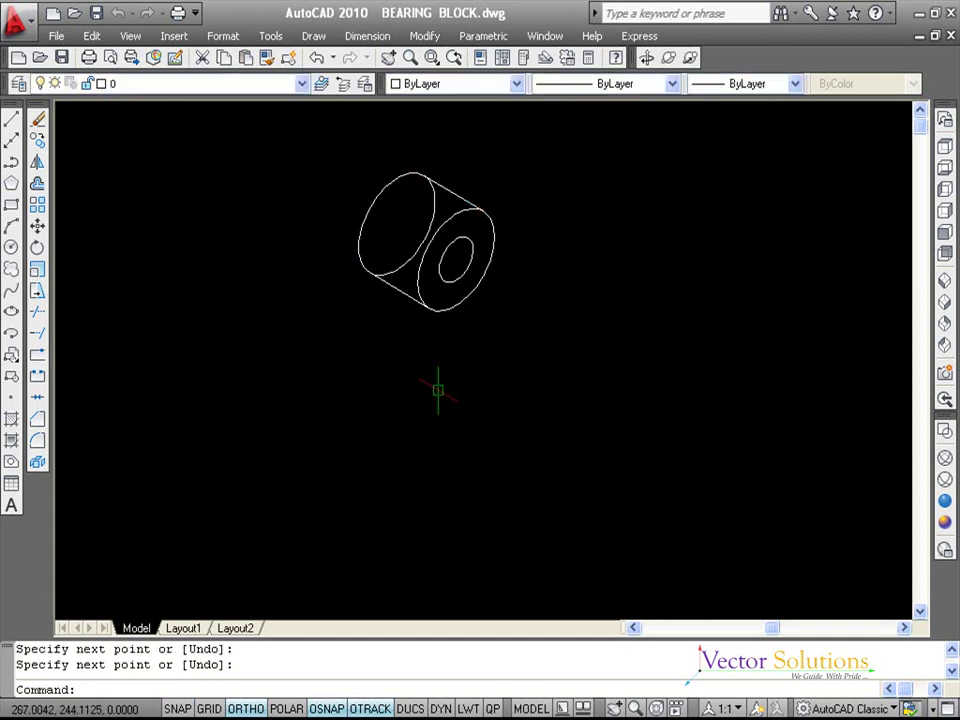
{"action": "key", "text": "Escape"}
{"action": "key", "text": "Escape"}
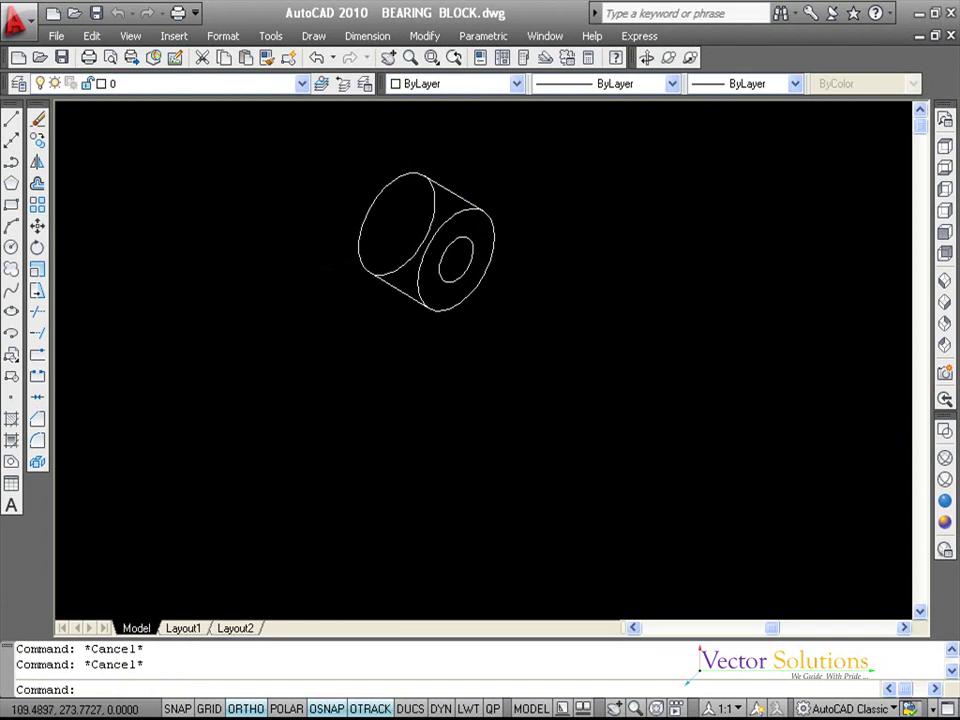
Step: Trim away the hidden inner arc of the rear 22.5 circle
{"action": "left_click", "coordinate": [38, 311]}
{"action": "key", "text": "Return"}
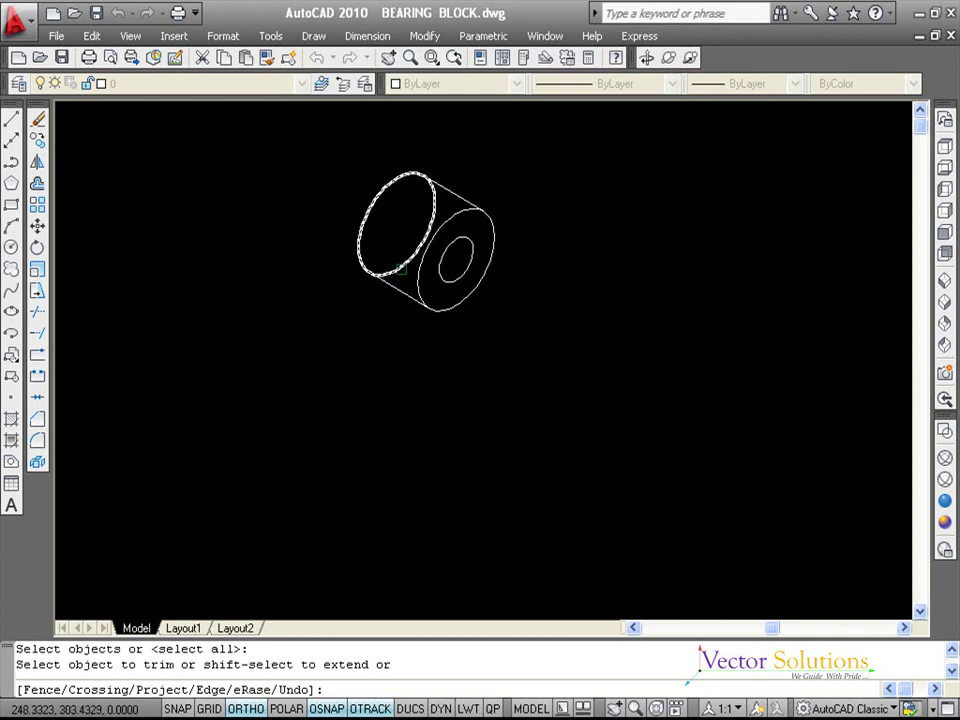
{"action": "left_click", "coordinate": [398, 268]}
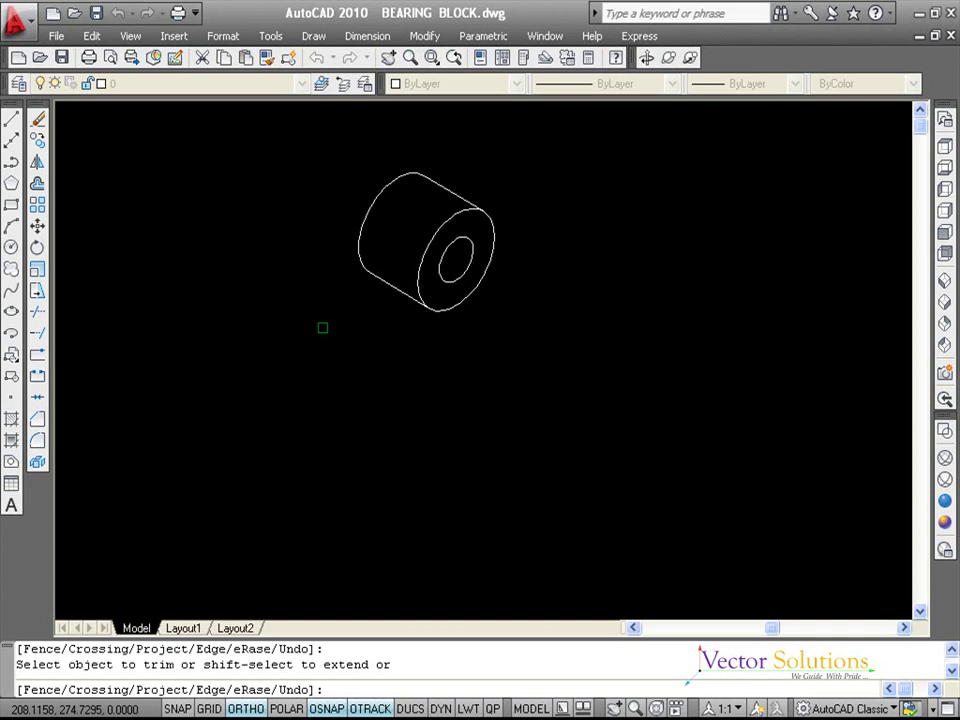
{"action": "key", "text": "Return"}
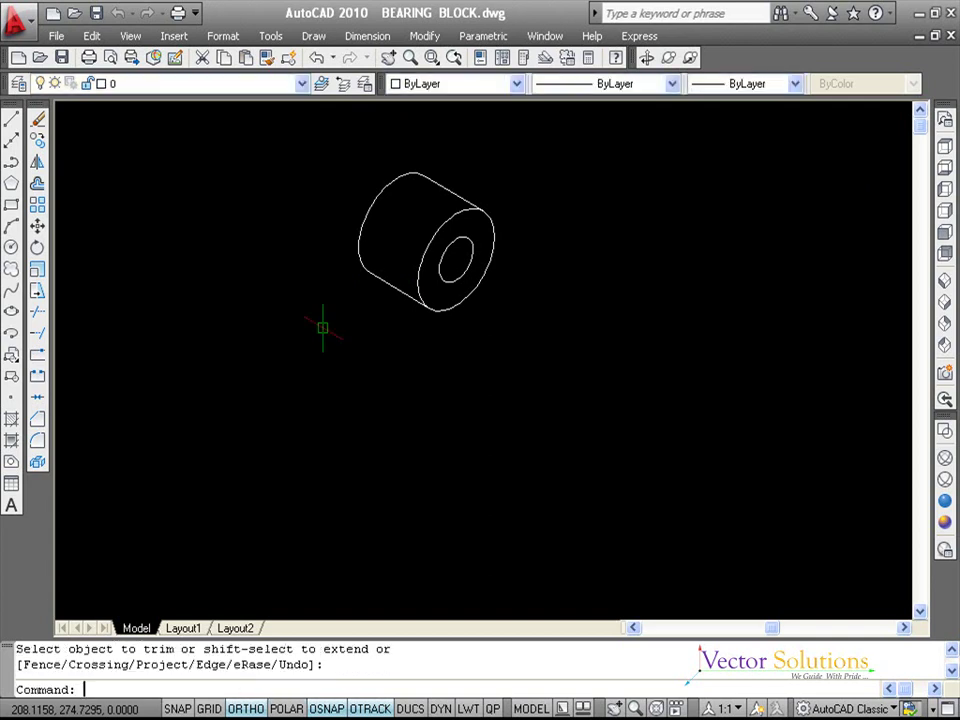
{"action": "key", "text": "Escape"}
{"action": "key", "text": "Escape"}
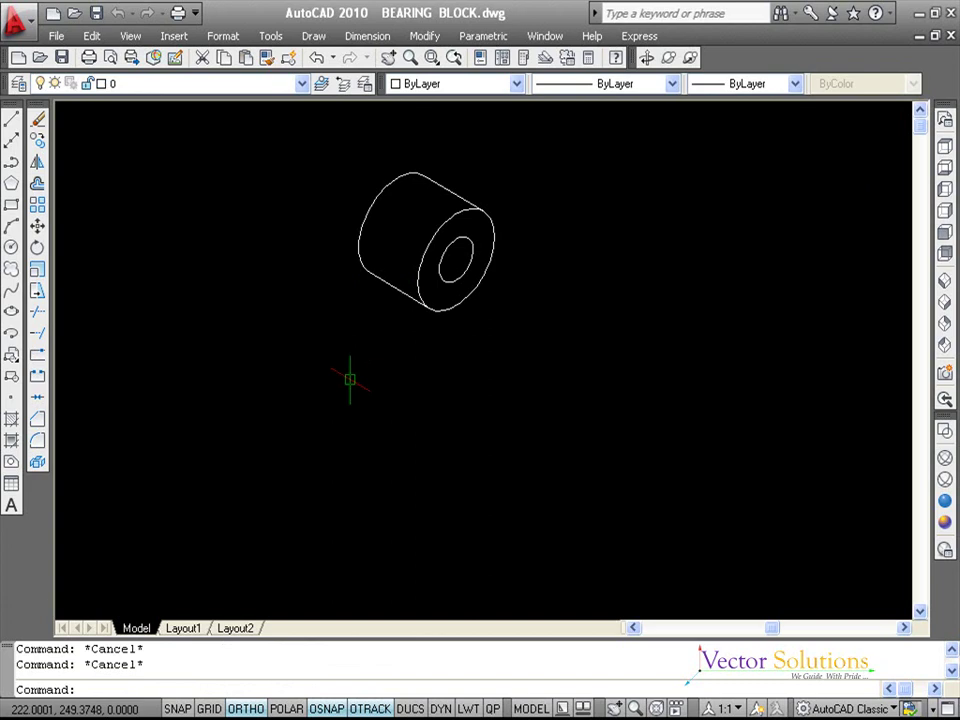
Step: Start a line at the hole centre with 5 and 22.5-unit segments on the top isoplane
{"action": "left_click", "coordinate": [12, 121]}
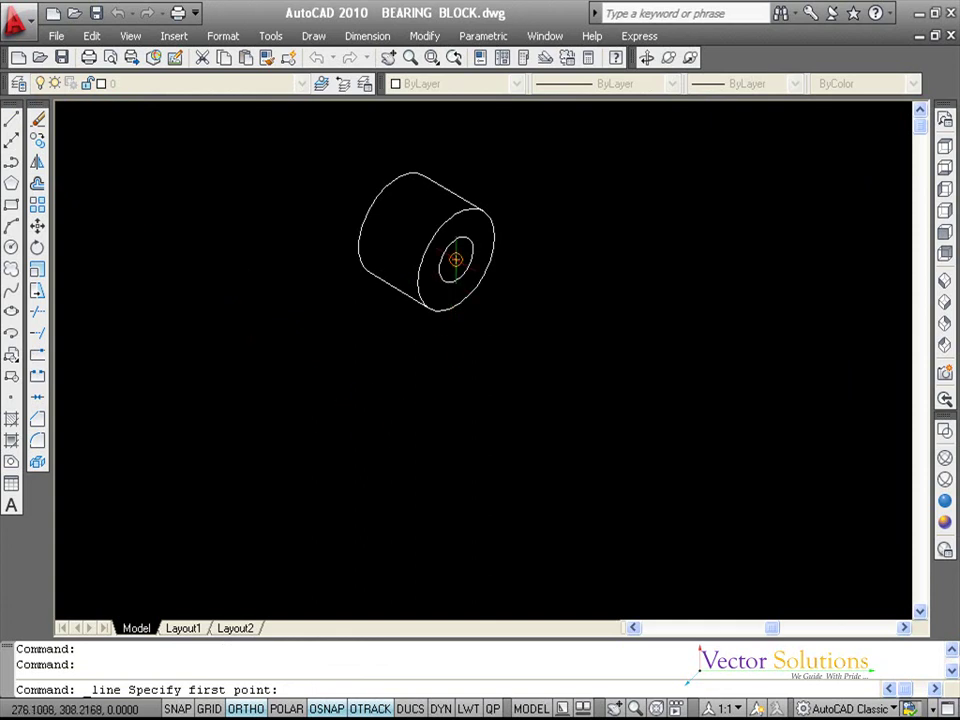
{"action": "left_click", "coordinate": [455, 260]}
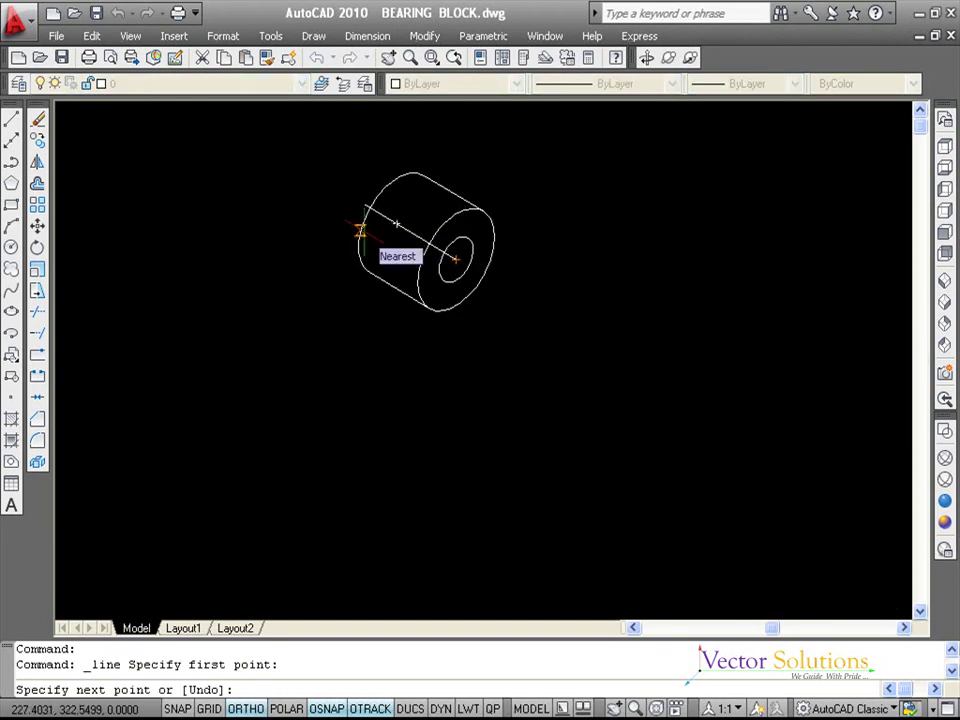
{"action": "type", "text": "5"}
{"action": "key", "text": "Return"}
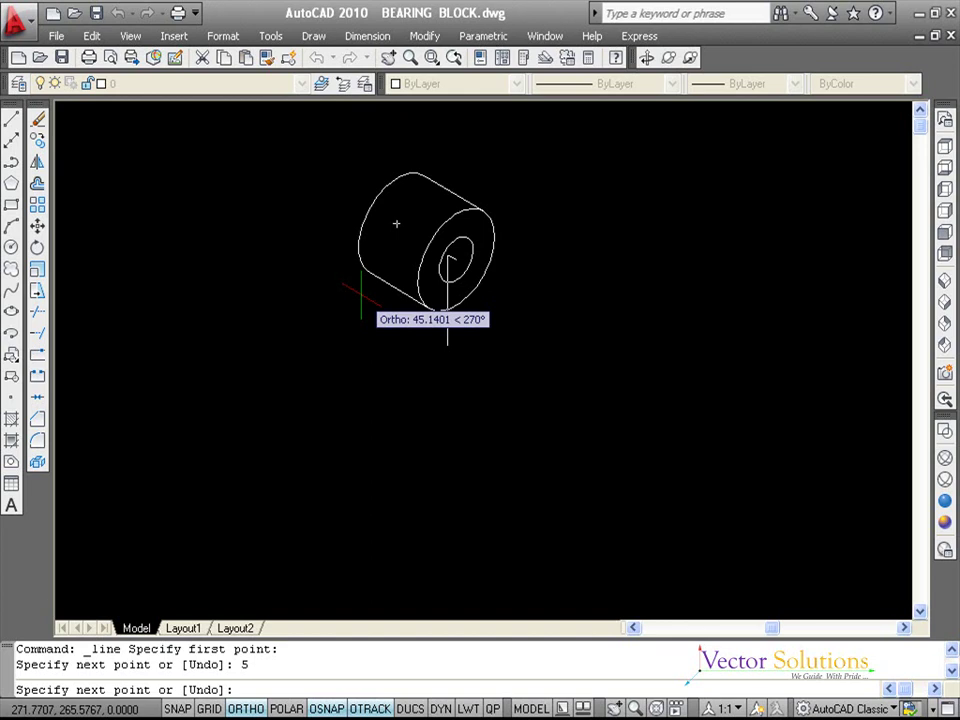
{"action": "key", "text": "F5"}
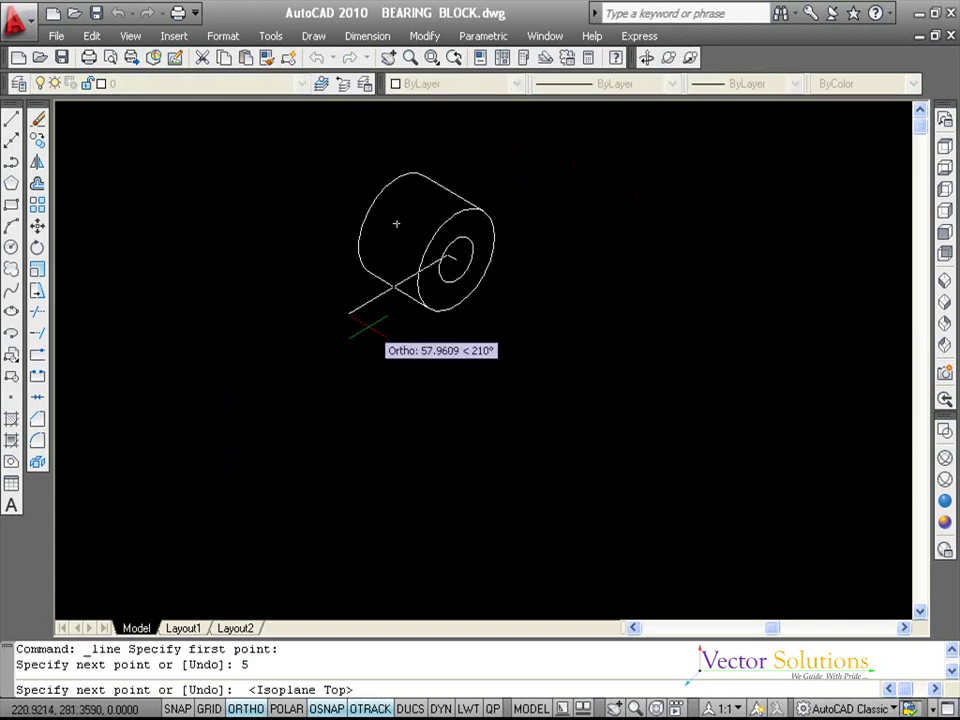
{"action": "key", "text": "F5"}
{"action": "type", "text": "22.5"}
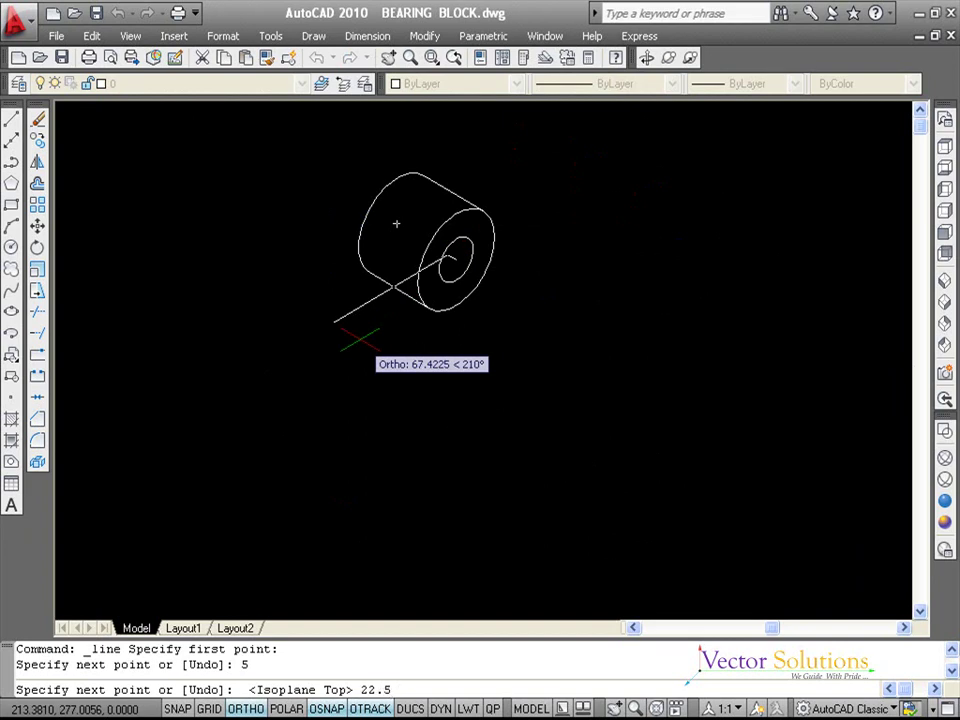
{"action": "key", "text": "Return"}
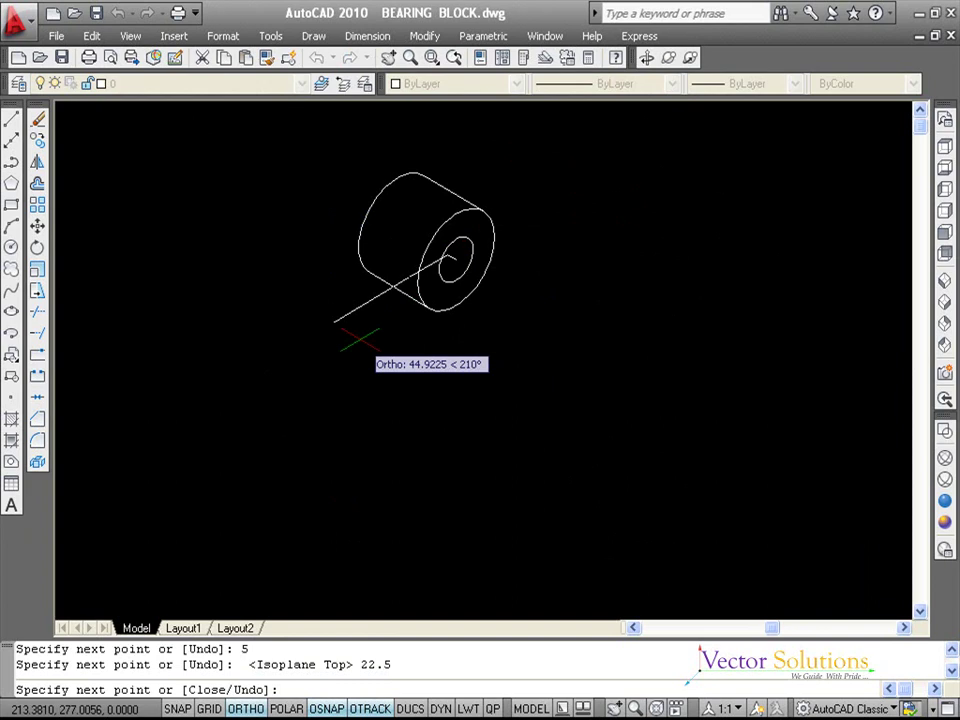
Step: Continue the web's stepped side with 35, 10, 35, 10 and 22-unit segments
{"action": "key", "text": "F5"}
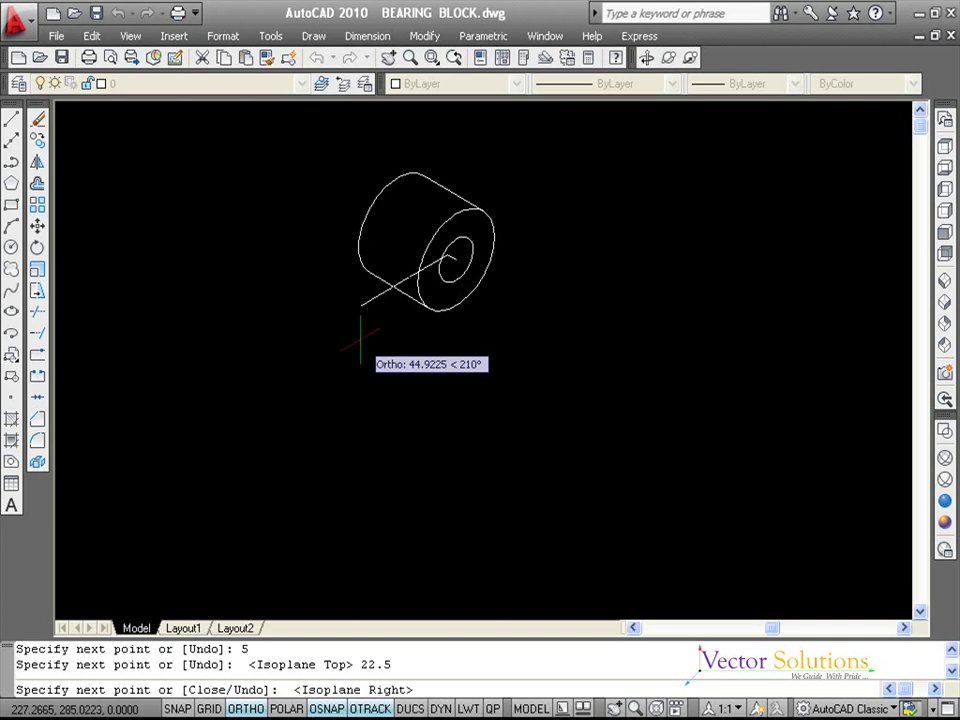
{"action": "left_click", "coordinate": [370, 343]}
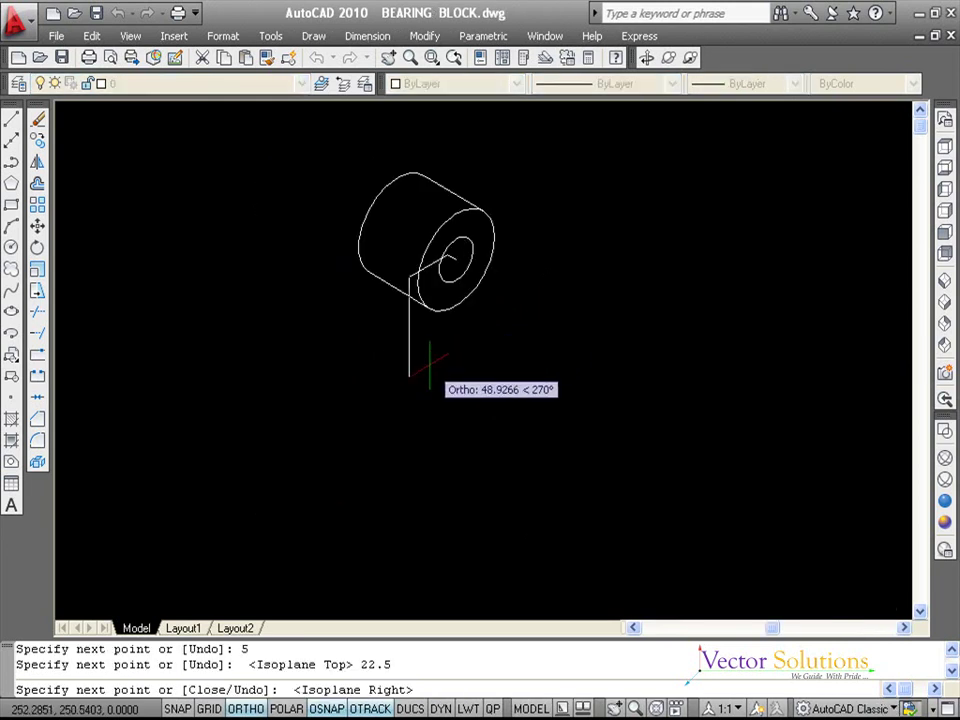
{"action": "type", "text": "35"}
{"action": "key", "text": "Return"}
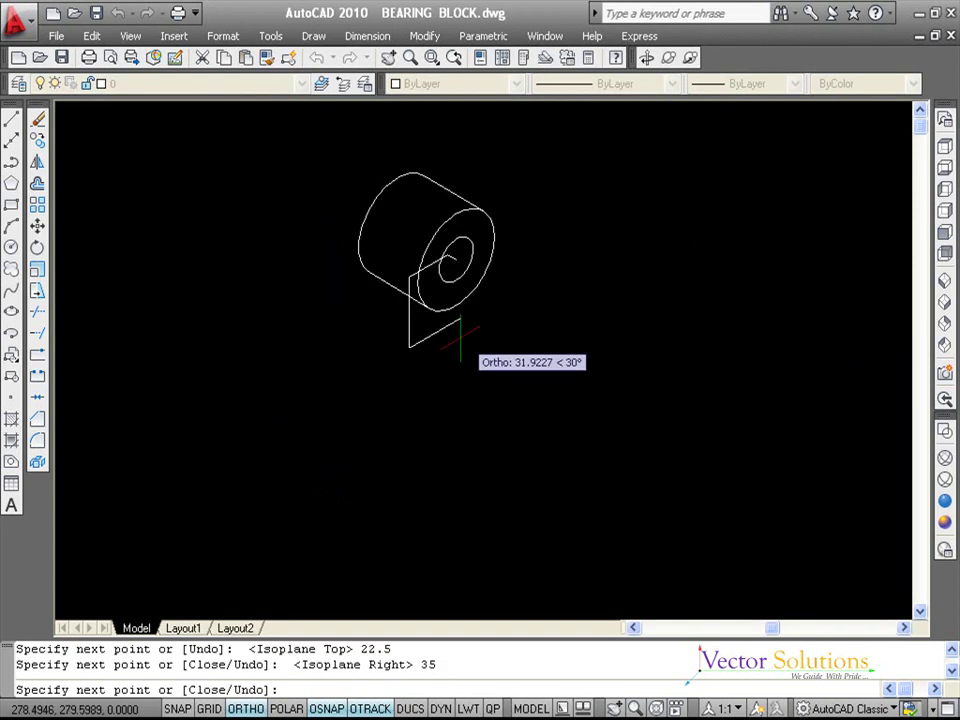
{"action": "type", "text": "10"}
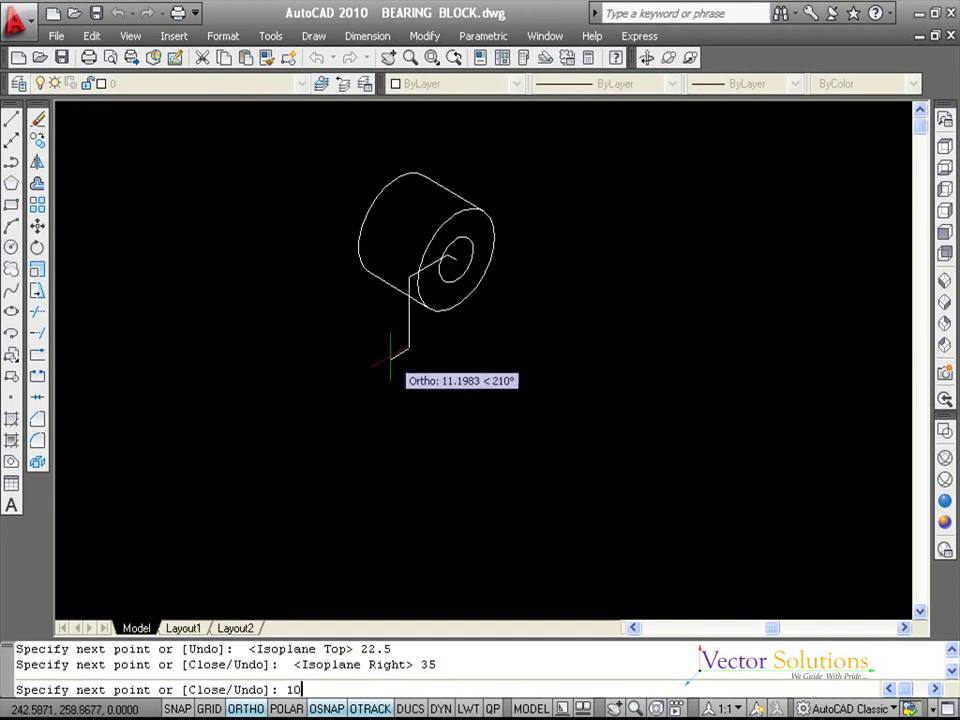
{"action": "key", "text": "Return"}
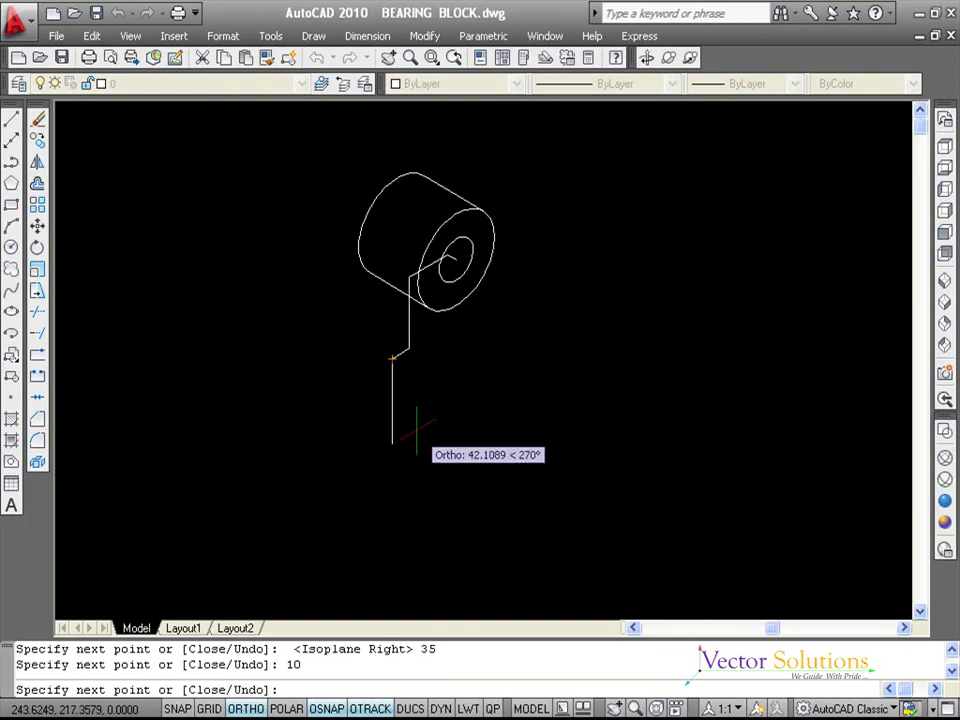
{"action": "type", "text": "35"}
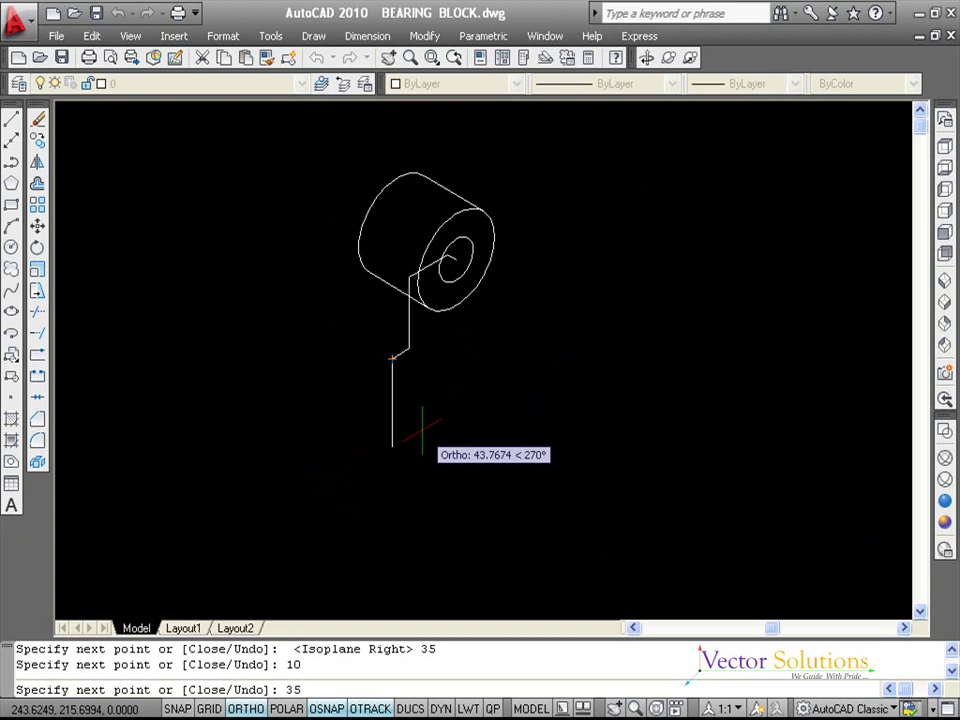
{"action": "key", "text": "Return"}
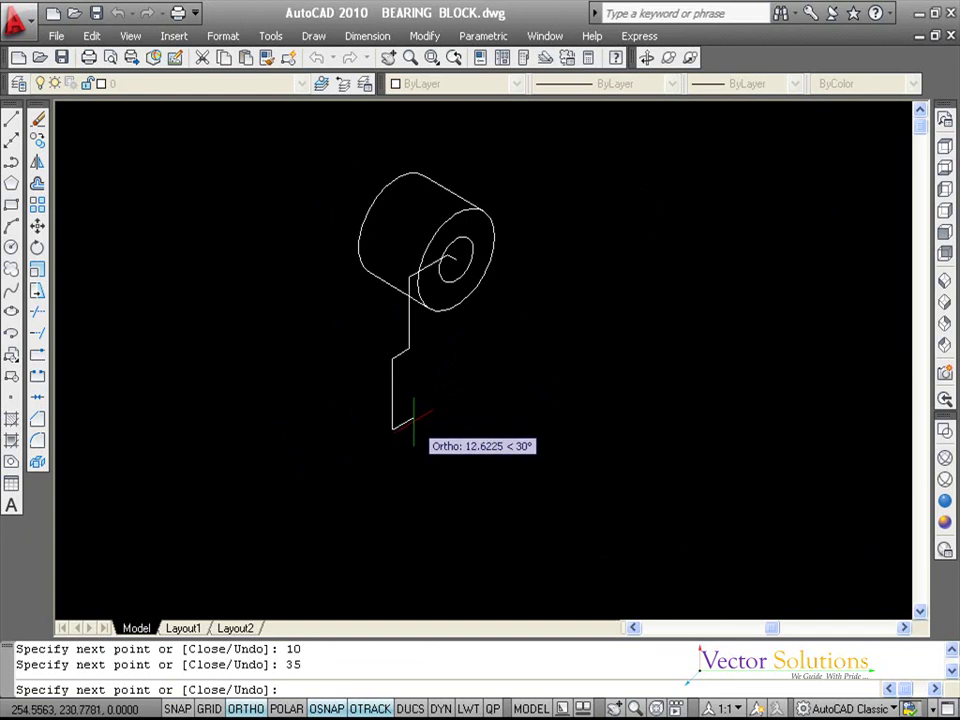
{"action": "type", "text": "10"}
{"action": "key", "text": "Return"}
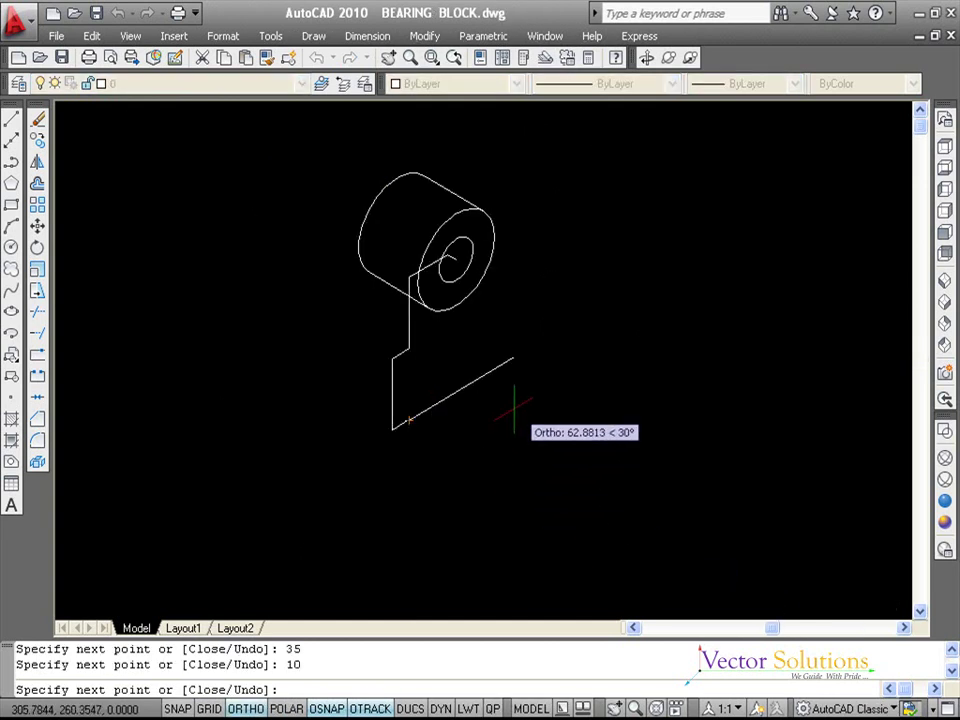
{"action": "type", "text": "22"}
{"action": "key", "text": "Return"}
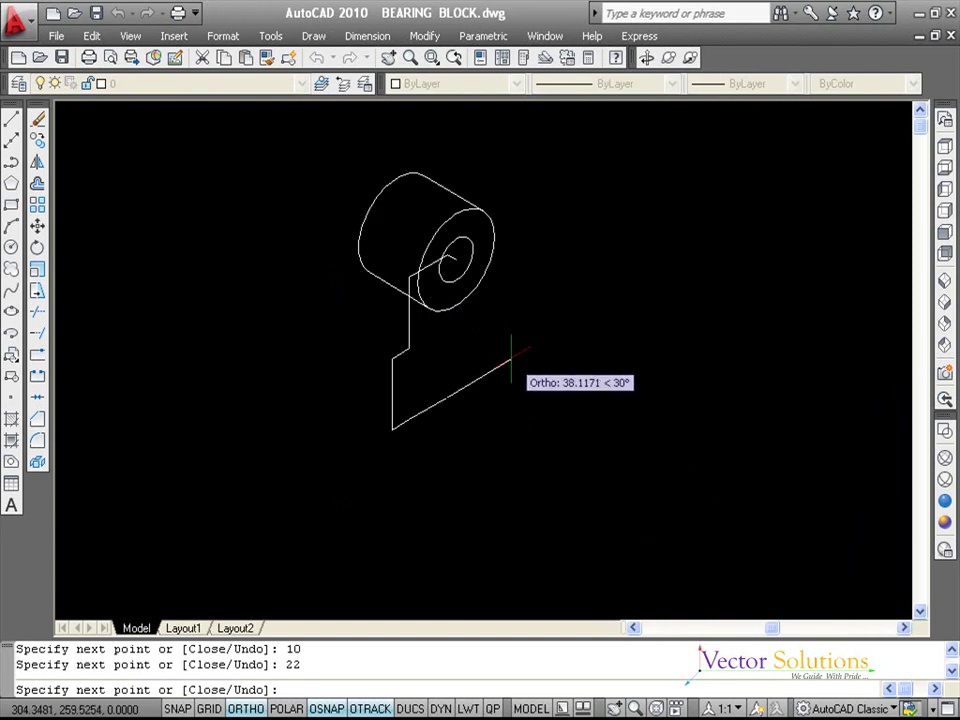
Step: Add a 28-unit bottom edge and a 35-unit edge up the web's right side
{"action": "type", "text": "28"}
{"action": "key", "text": "Return"}
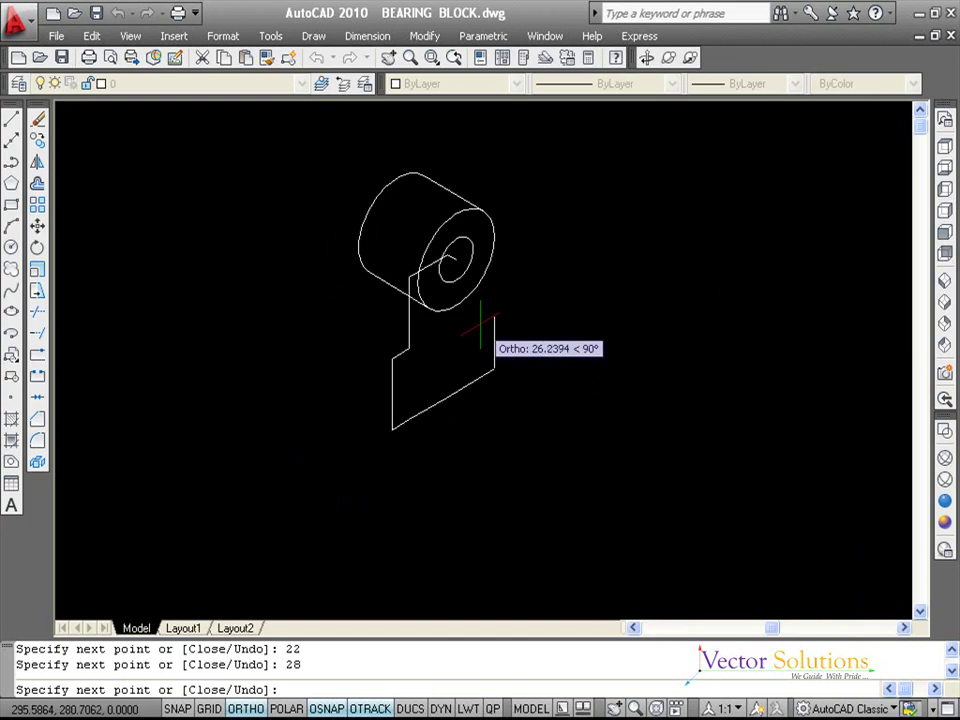
{"action": "type", "text": "35"}
{"action": "key", "text": "Return"}
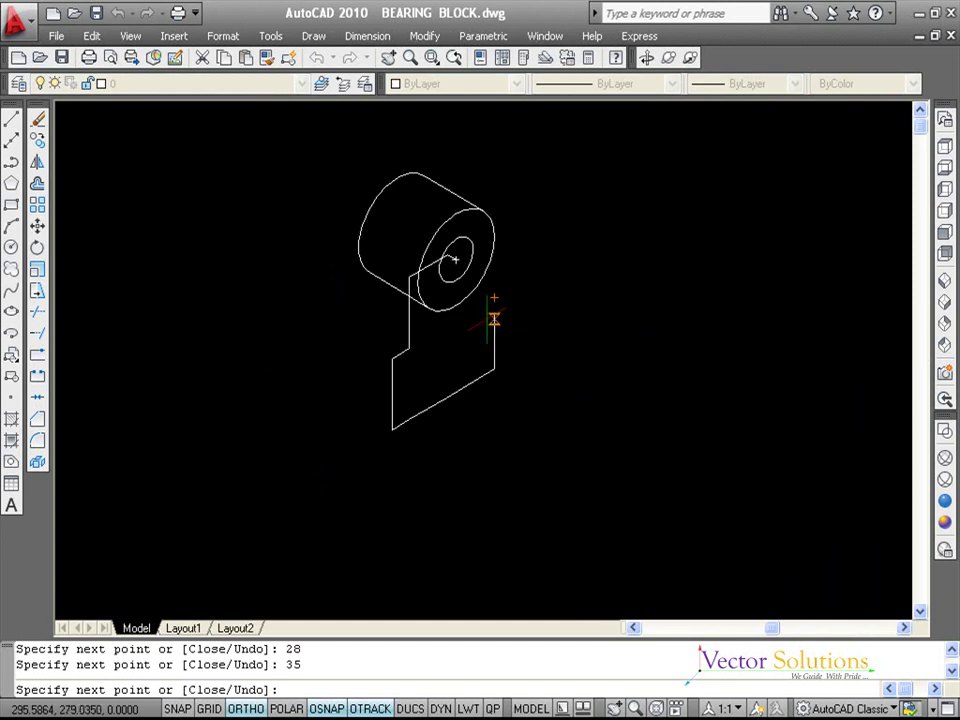
Step: Add a 5-unit step, then a vertical edge ending at the boss's top tangent line
{"action": "type", "text": "5"}
{"action": "key", "text": "Return"}
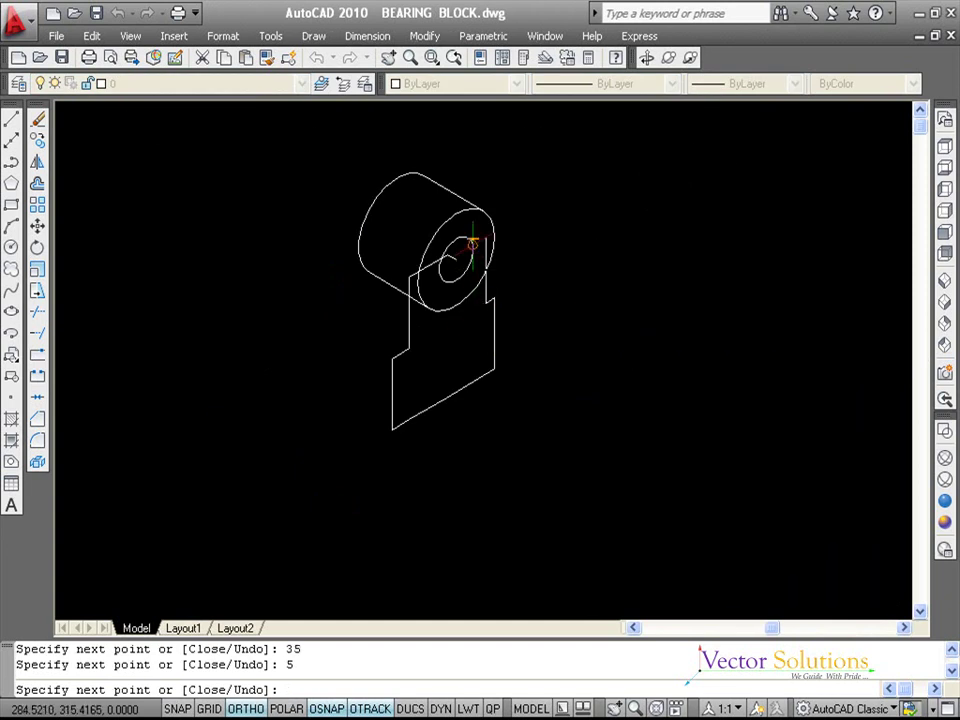
{"action": "left_click", "coordinate": [486, 183]}
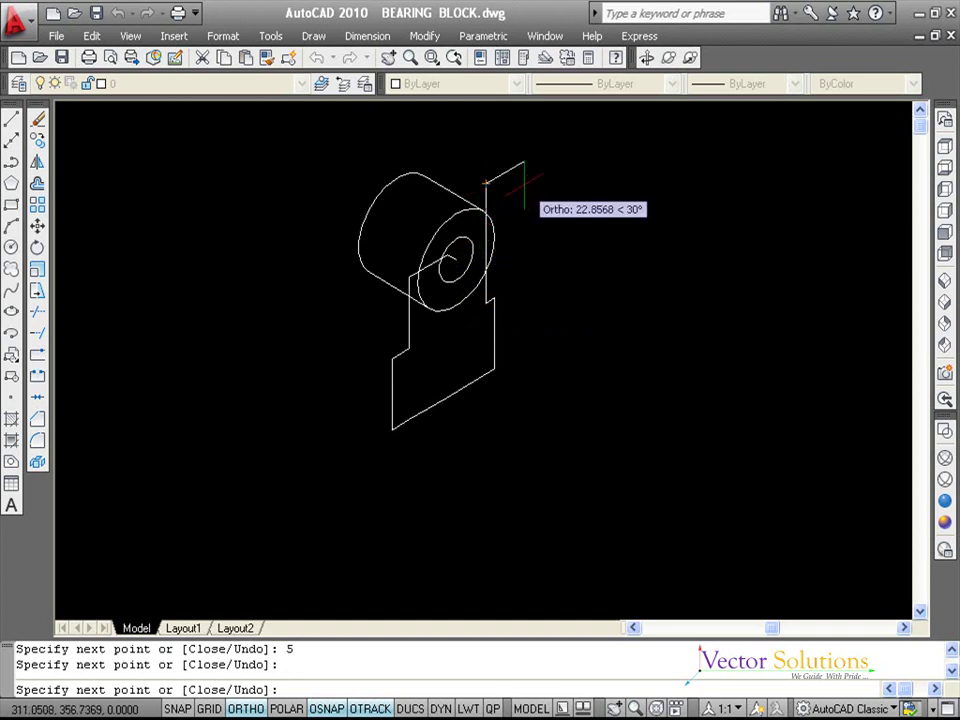
{"action": "key", "text": "Return"}
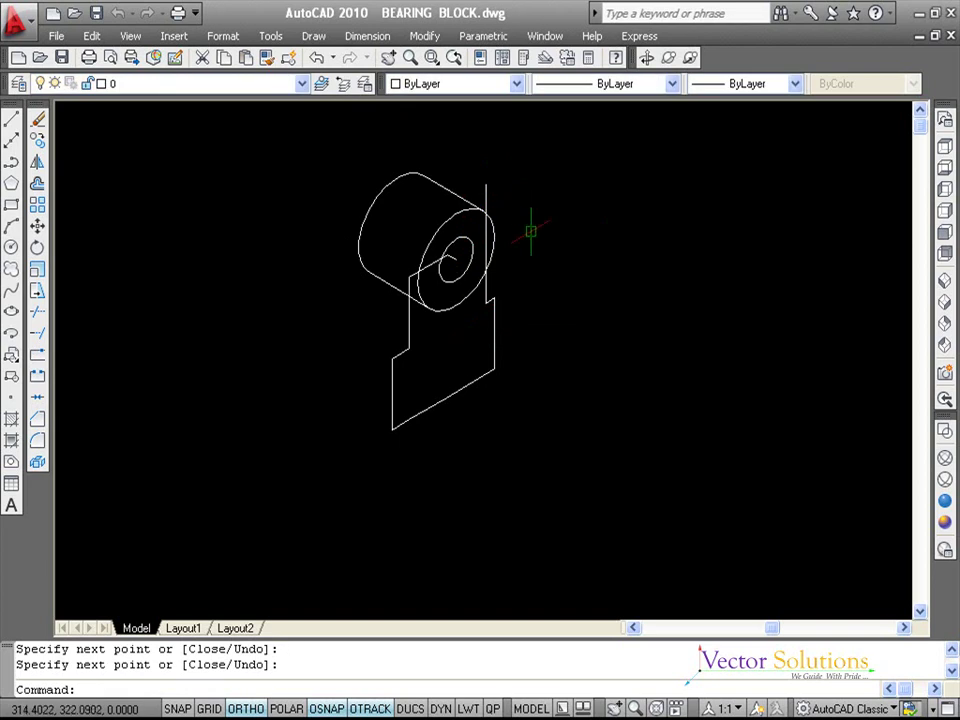
Step: Delete the circle at the boss's hole and the short construction line
{"action": "left_click", "coordinate": [445, 262]}
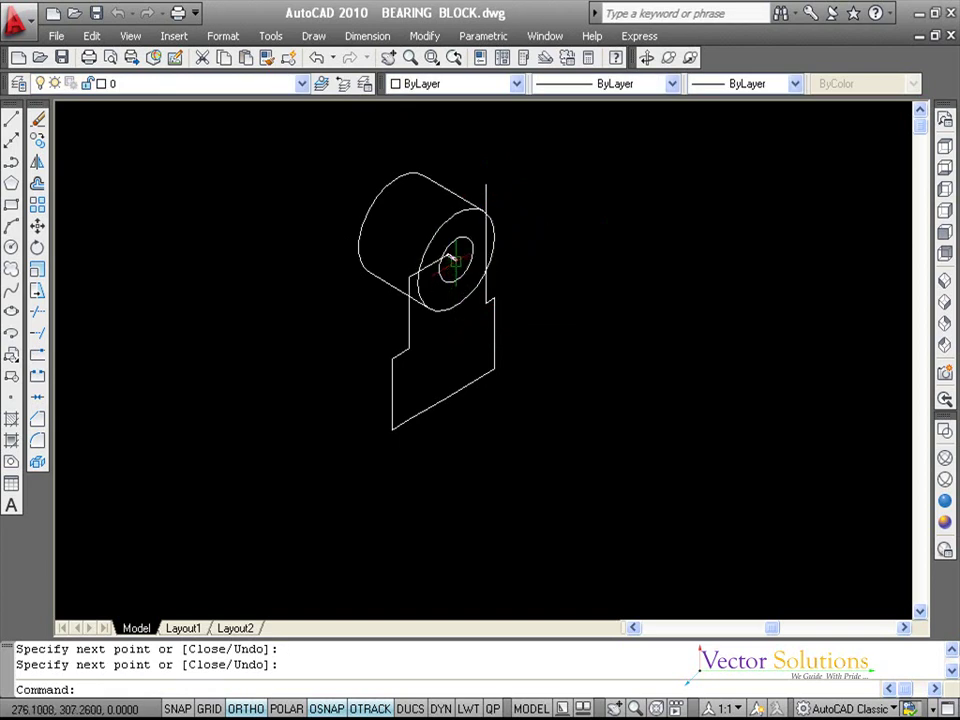
{"action": "left_click", "coordinate": [430, 266]}
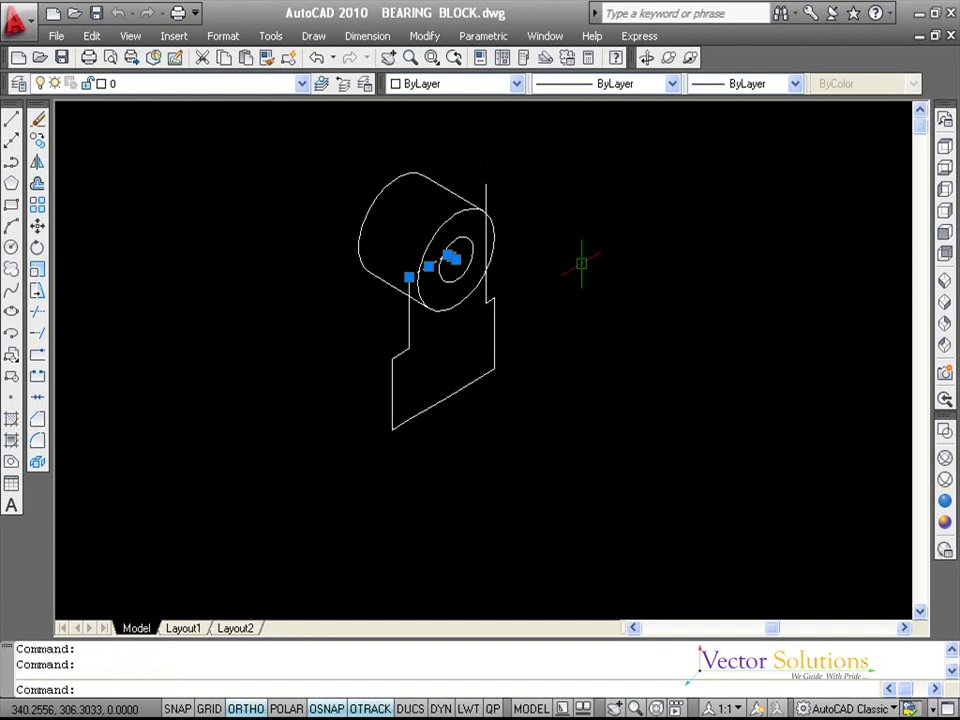
{"action": "key", "text": "Delete"}
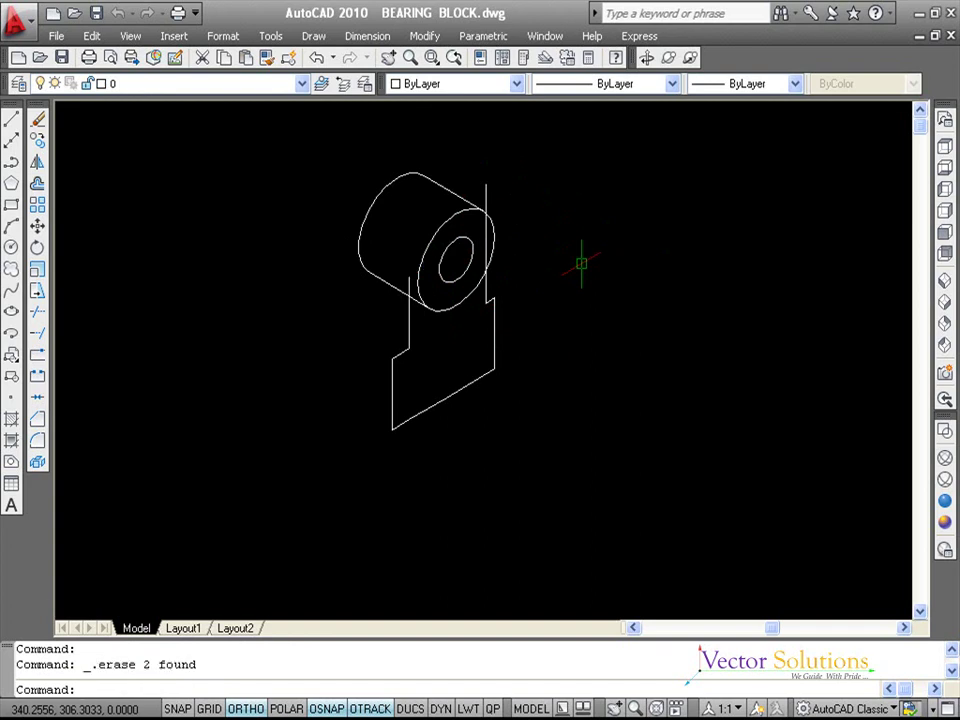
Step: Trim the line sticking up above the cylinder using TR
{"action": "type", "text": "TR"}
{"action": "key", "text": "Return"}
{"action": "key", "text": "Return"}
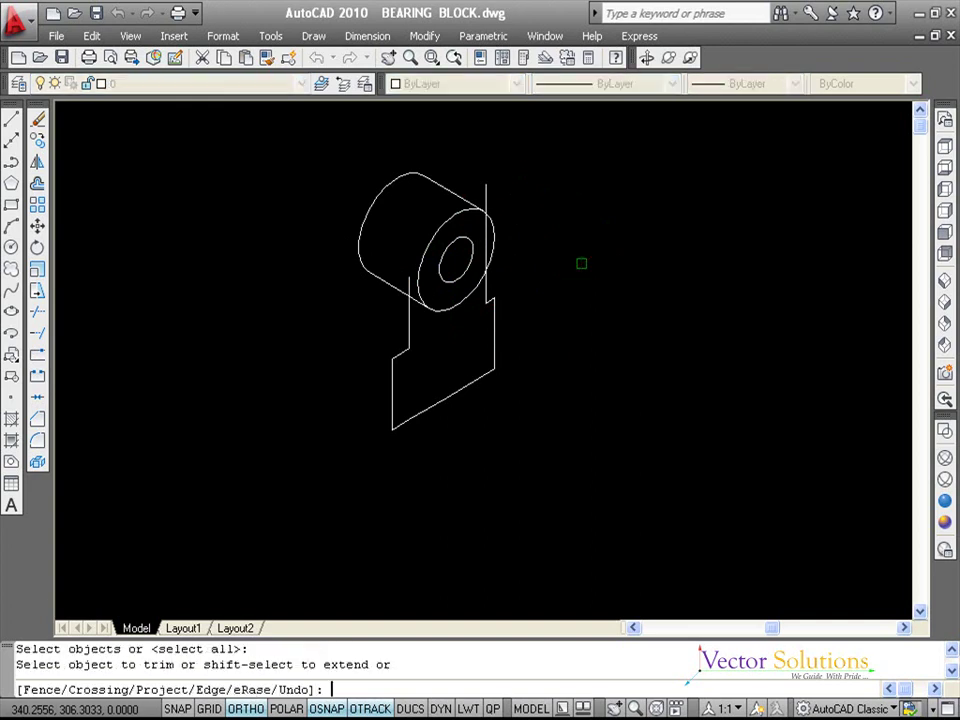
{"action": "left_click", "coordinate": [484, 190]}
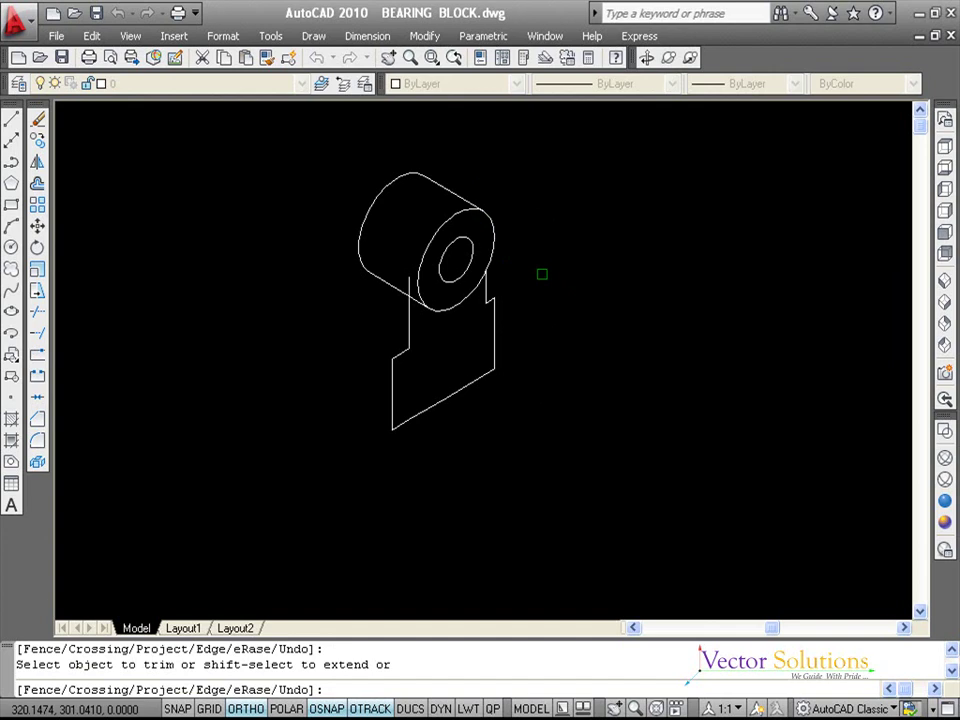
{"action": "key", "text": "Return"}
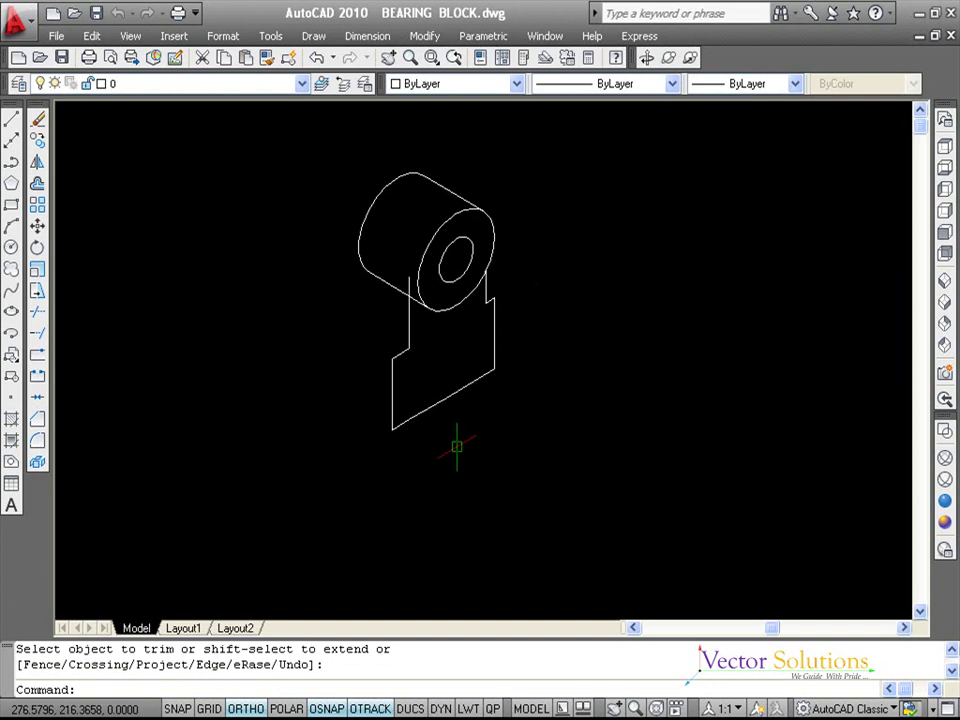
Step: Erase the web's slanted bottom edge
{"action": "type", "text": "E"}
{"action": "key", "text": "Return"}
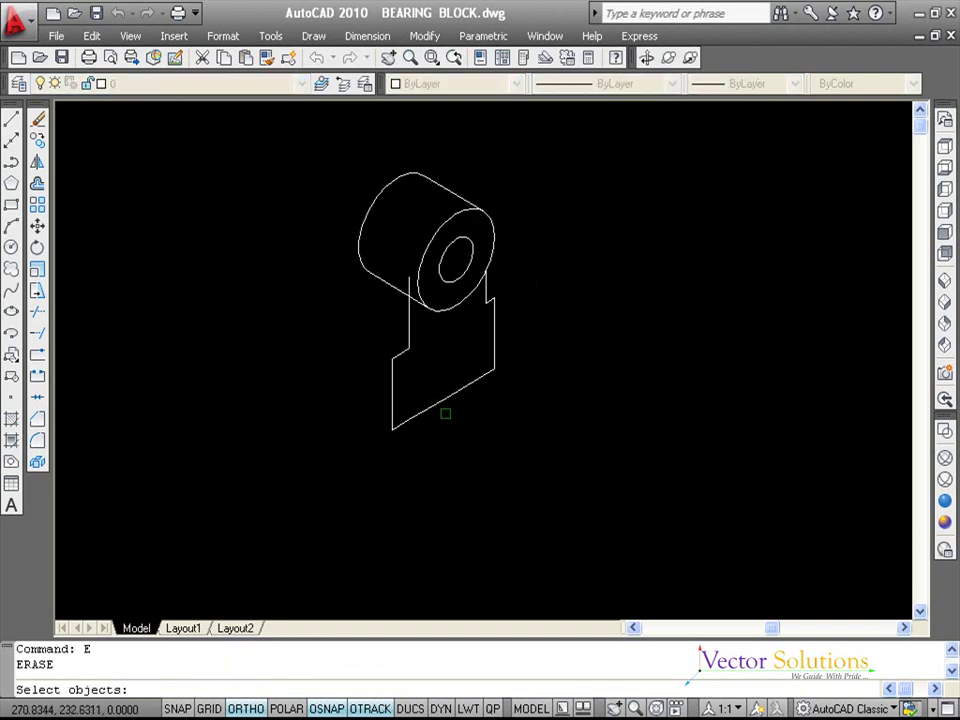
{"action": "left_click", "coordinate": [432, 406]}
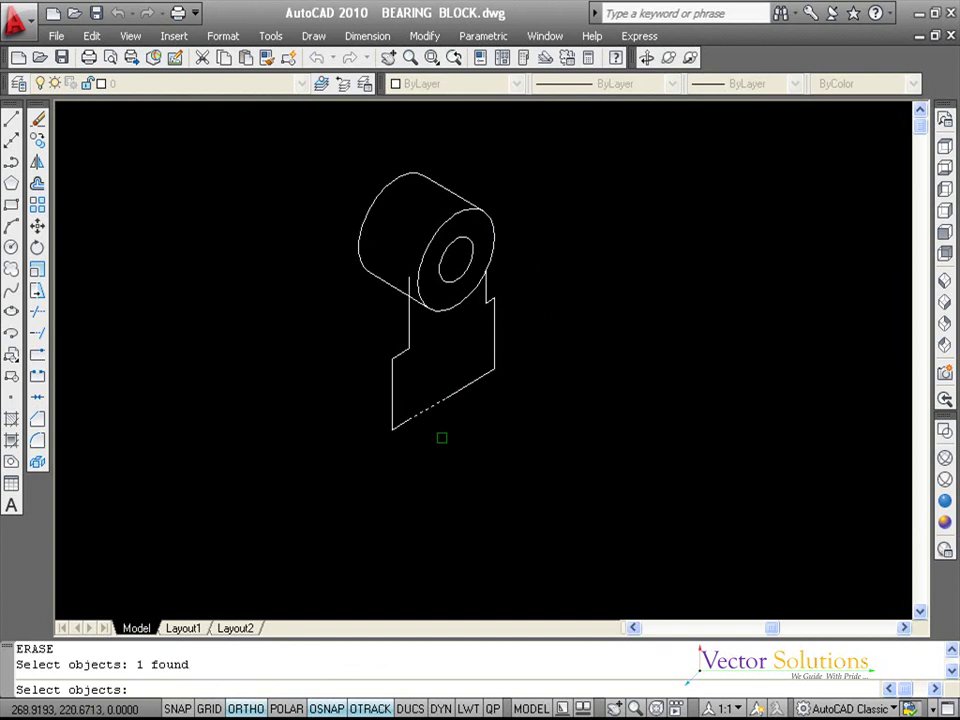
{"action": "key", "text": "Return"}
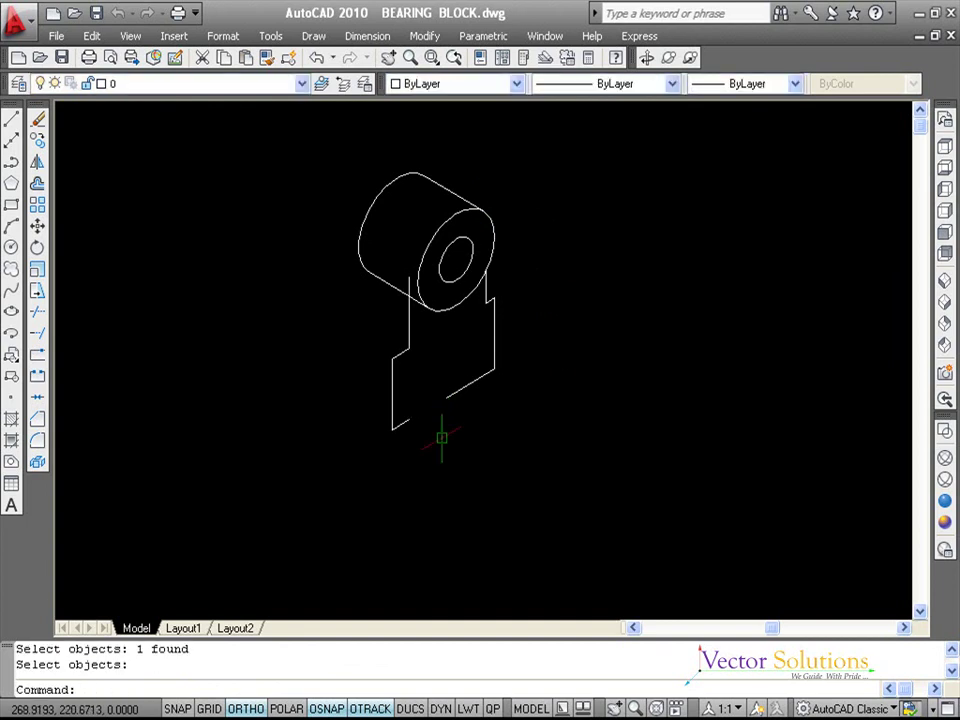
{"action": "key", "text": "Escape"}
{"action": "key", "text": "Escape"}
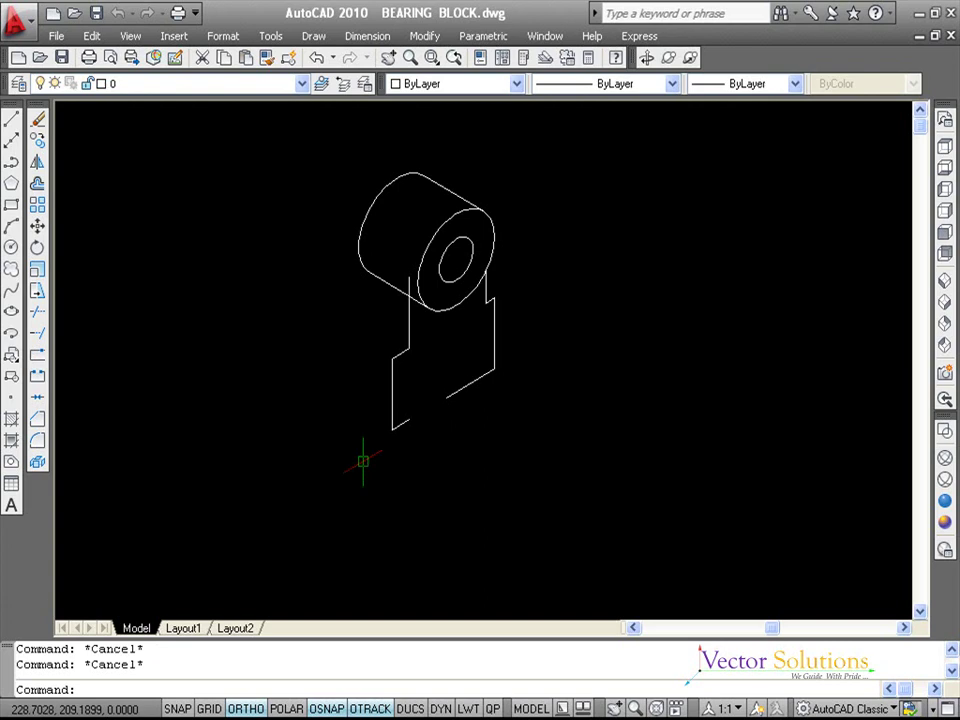
Step: Copy the web's three left profile edges 15 units back along the left isoplane
{"action": "left_click", "coordinate": [39, 140]}
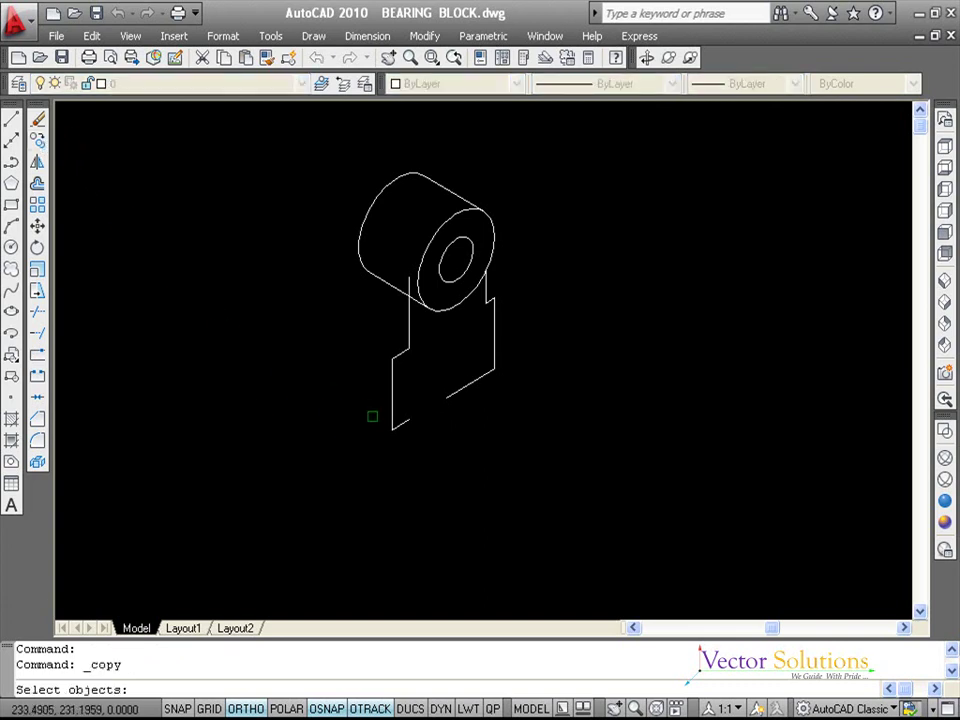
{"action": "left_click", "coordinate": [391, 392]}
{"action": "left_click", "coordinate": [410, 334]}
{"action": "left_click", "coordinate": [411, 334]}
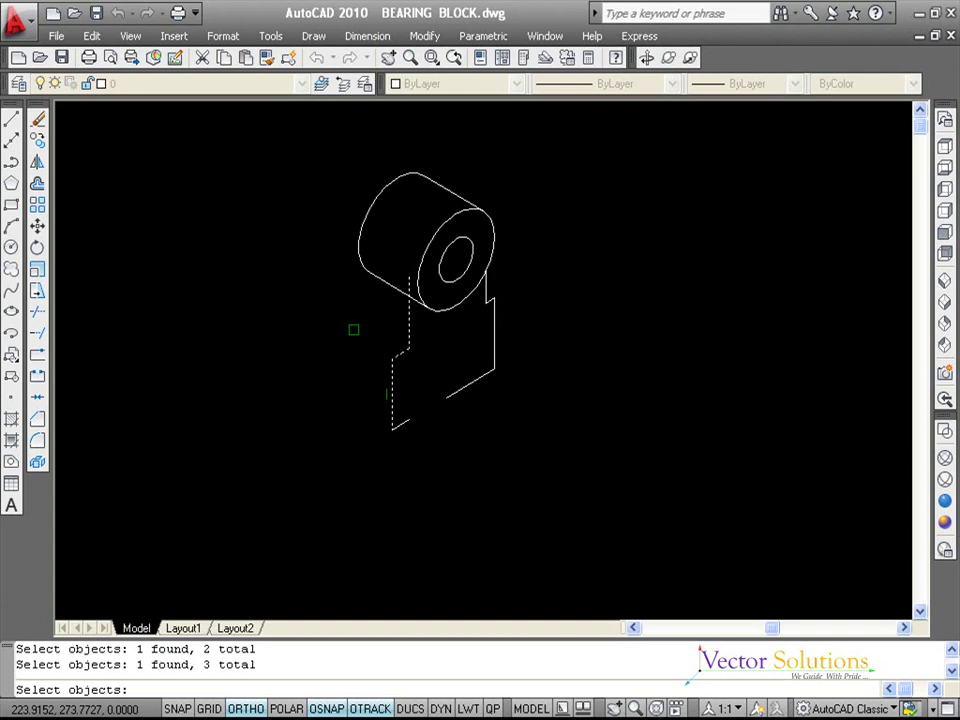
{"action": "key", "text": "Return"}
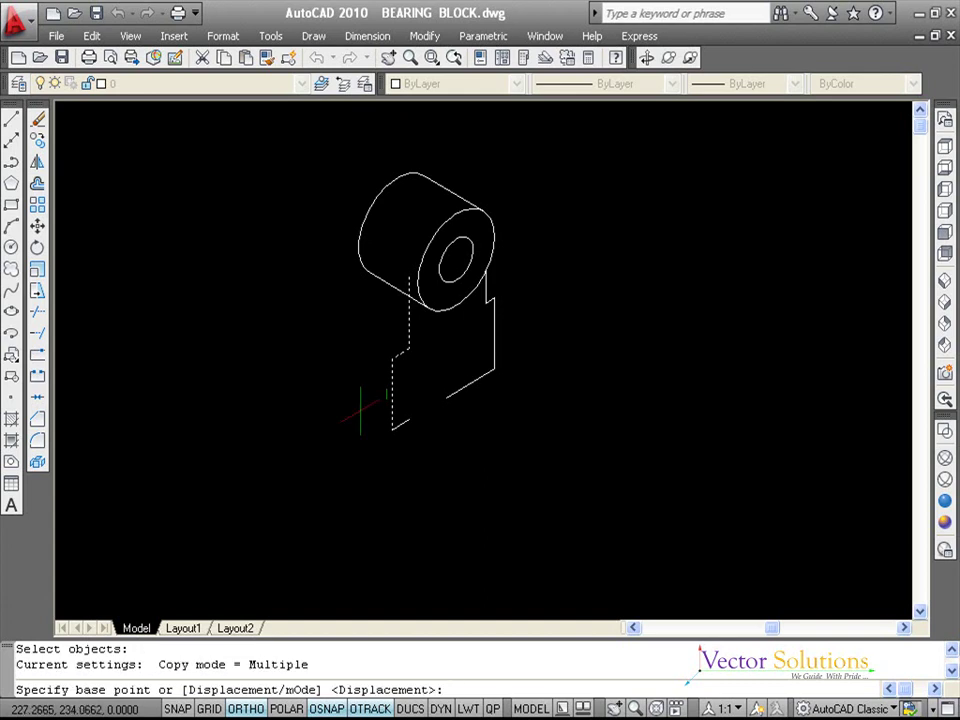
{"action": "left_click", "coordinate": [392, 430]}
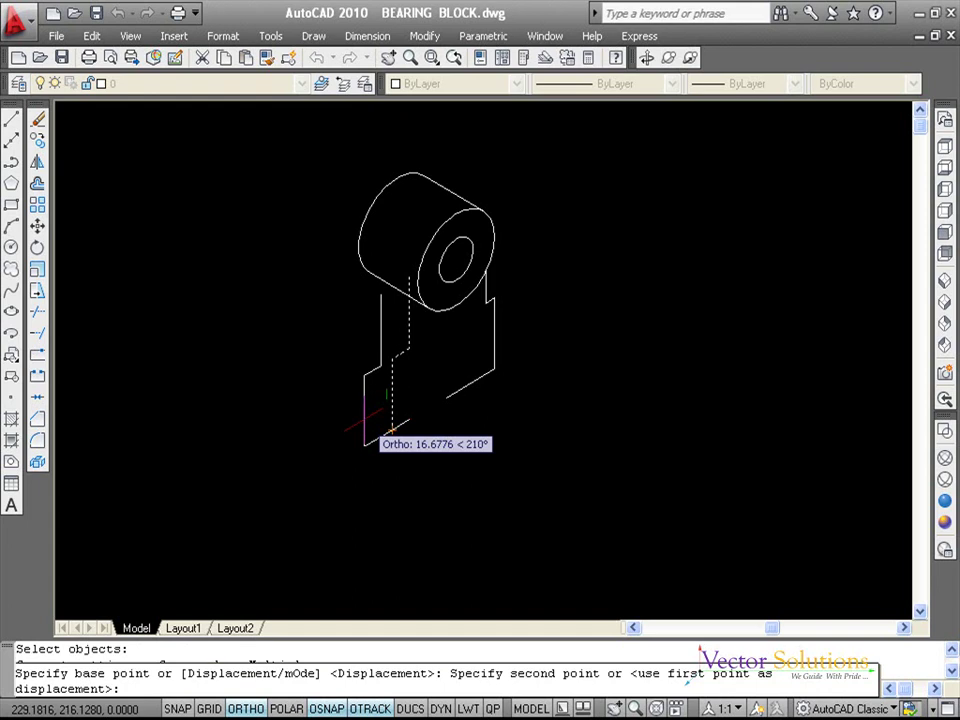
{"action": "key", "text": "F5"}
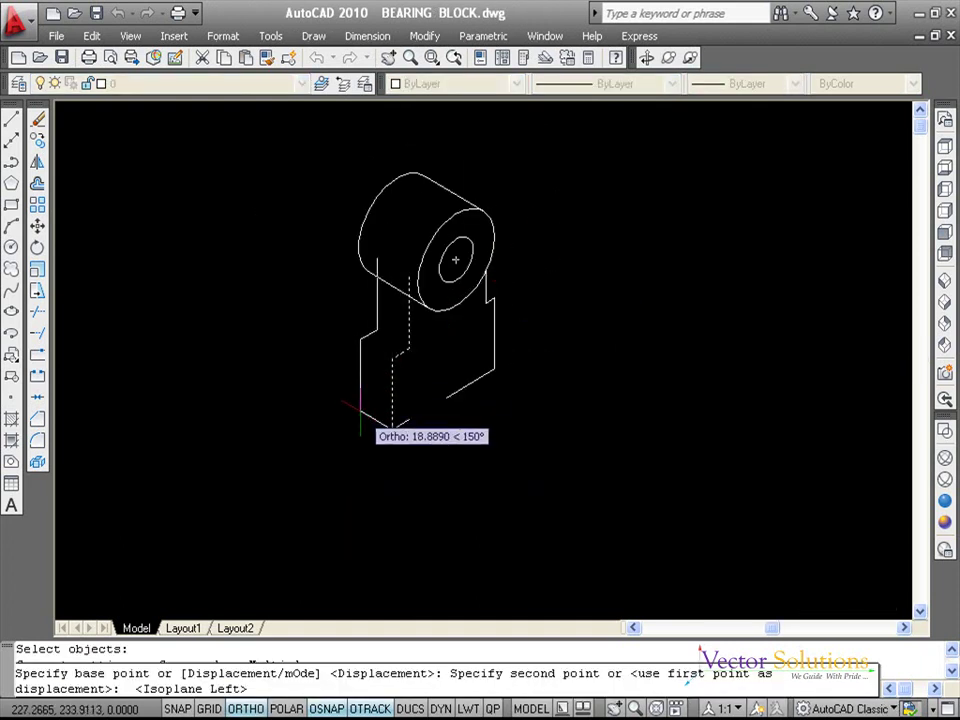
{"action": "type", "text": "15"}
{"action": "key", "text": "Return"}
{"action": "key", "text": "Return"}
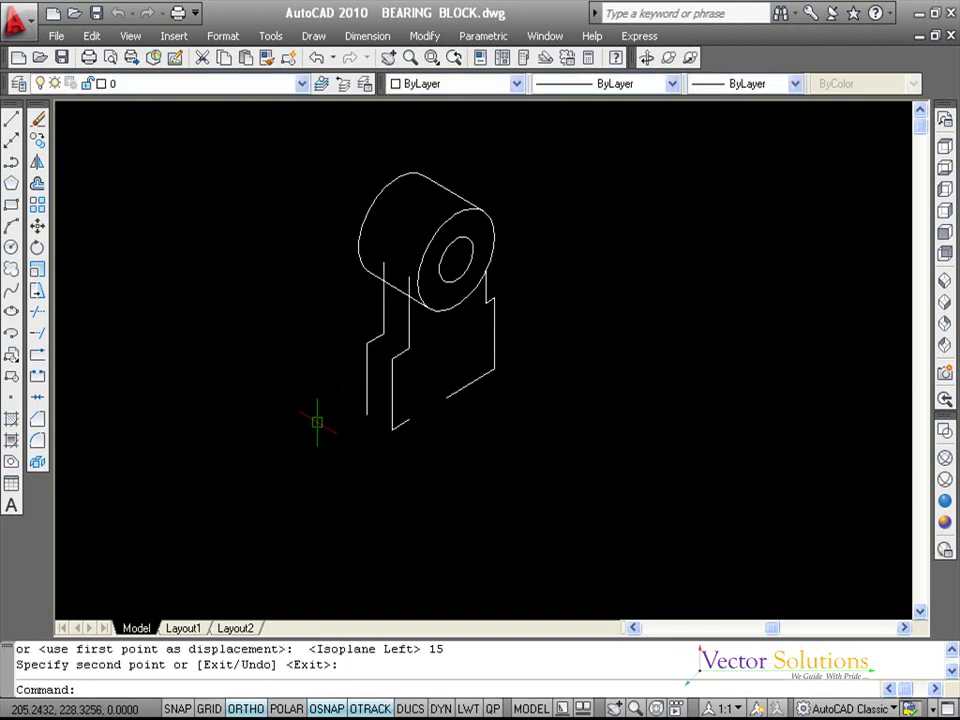
{"action": "key", "text": "Escape"}
{"action": "key", "text": "Escape"}
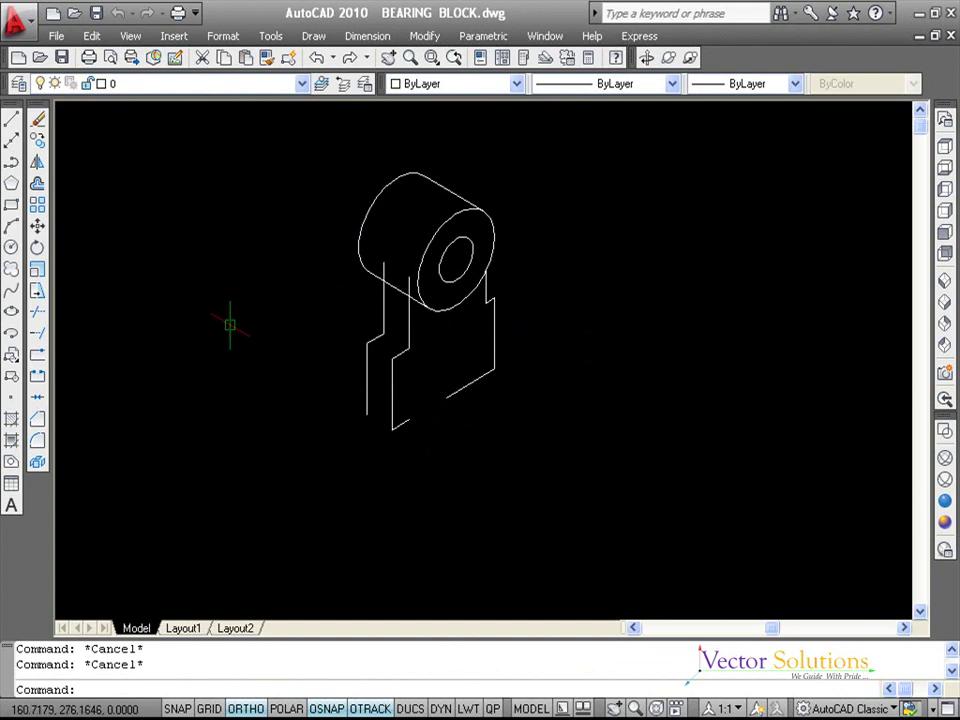
Step: Draw a depth edge from the web's bottom corner to the copied profile's corner
{"action": "left_click", "coordinate": [11, 120]}
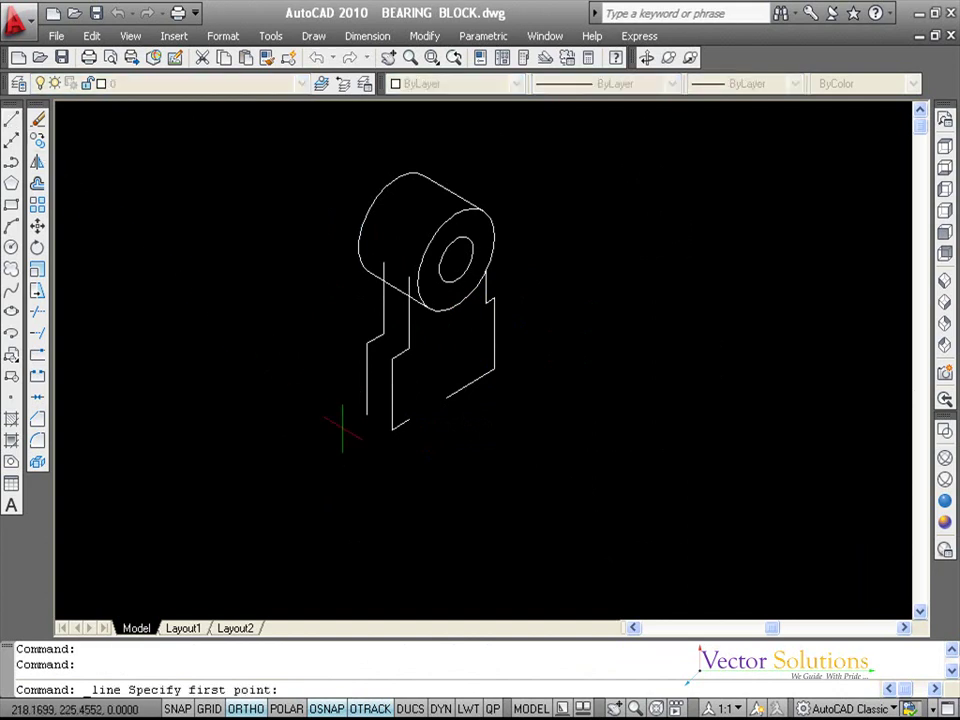
{"action": "left_click", "coordinate": [392, 430]}
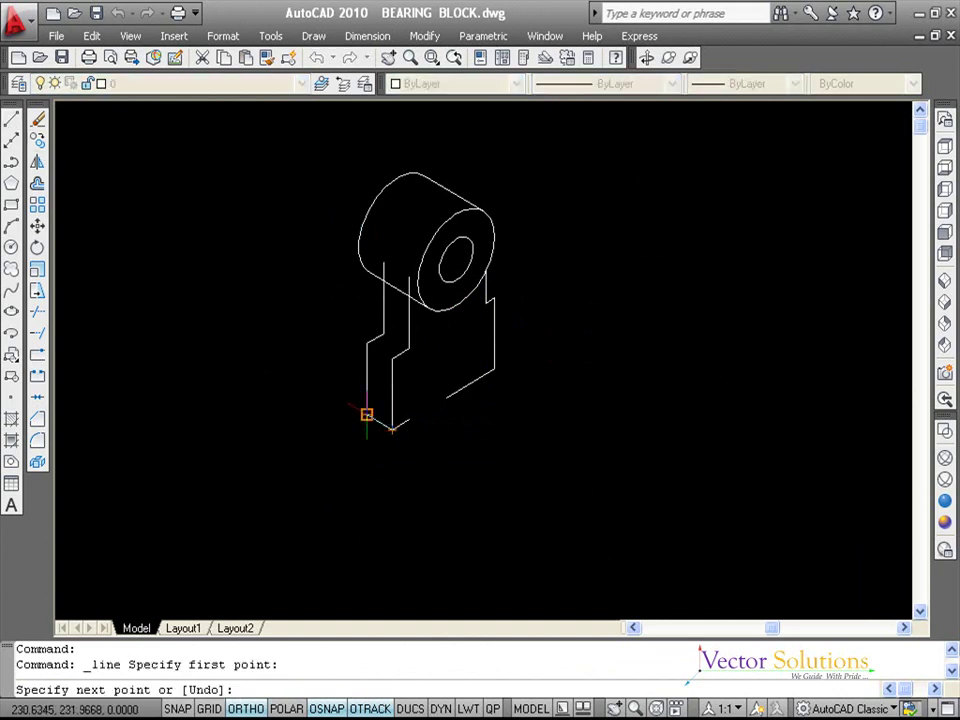
{"action": "left_click", "coordinate": [366, 414]}
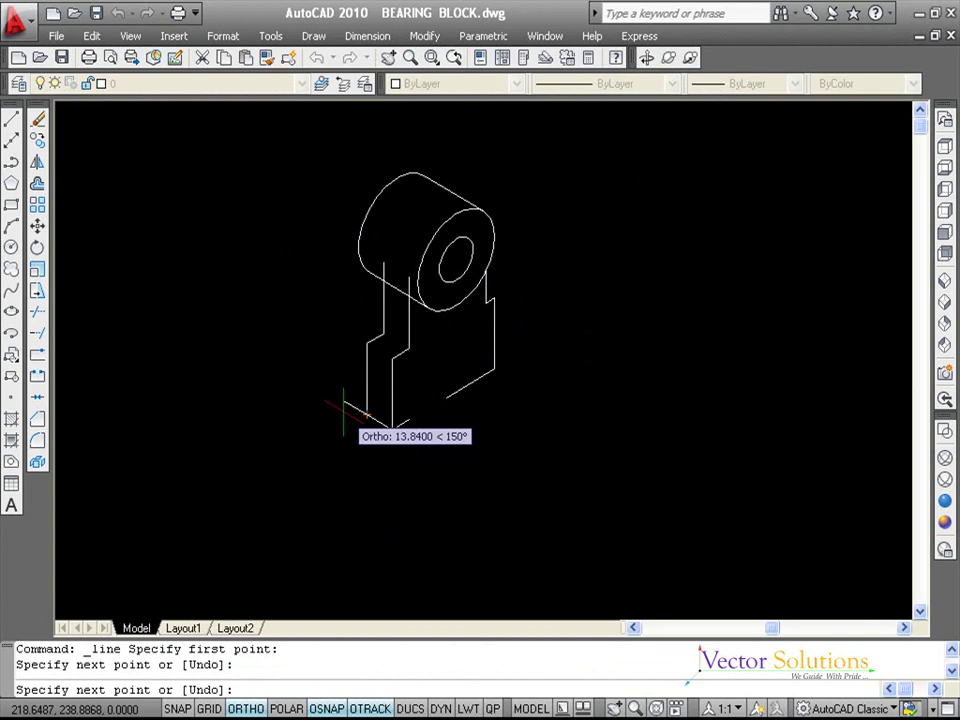
{"action": "key", "text": "Return"}
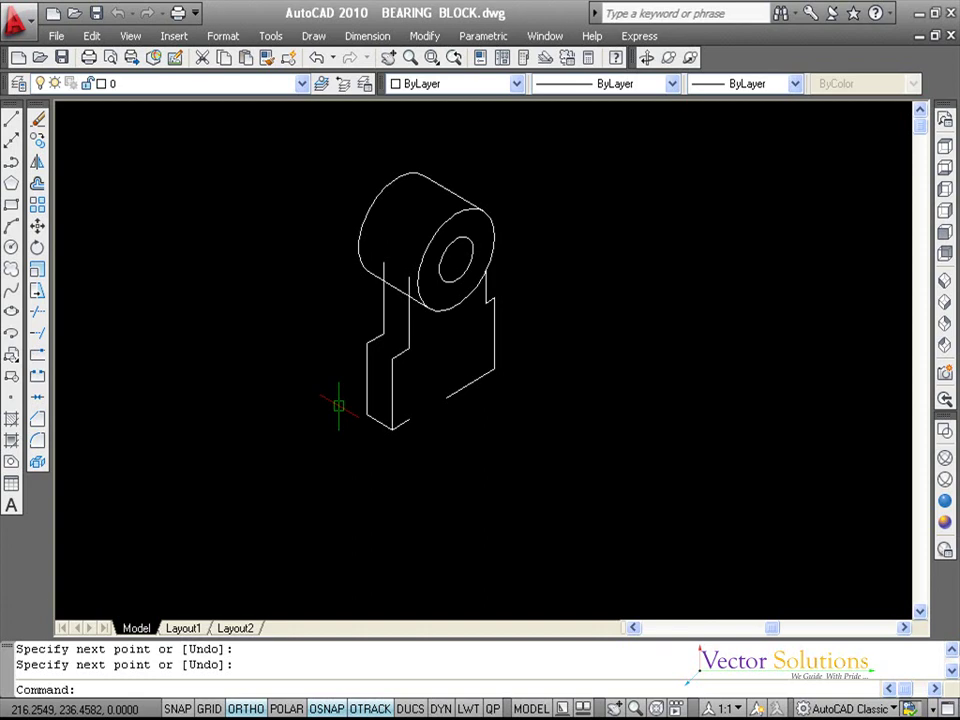
Step: Copy that depth edge to the lower and upper step corners and the cylinder junction
{"action": "left_click", "coordinate": [37, 140]}
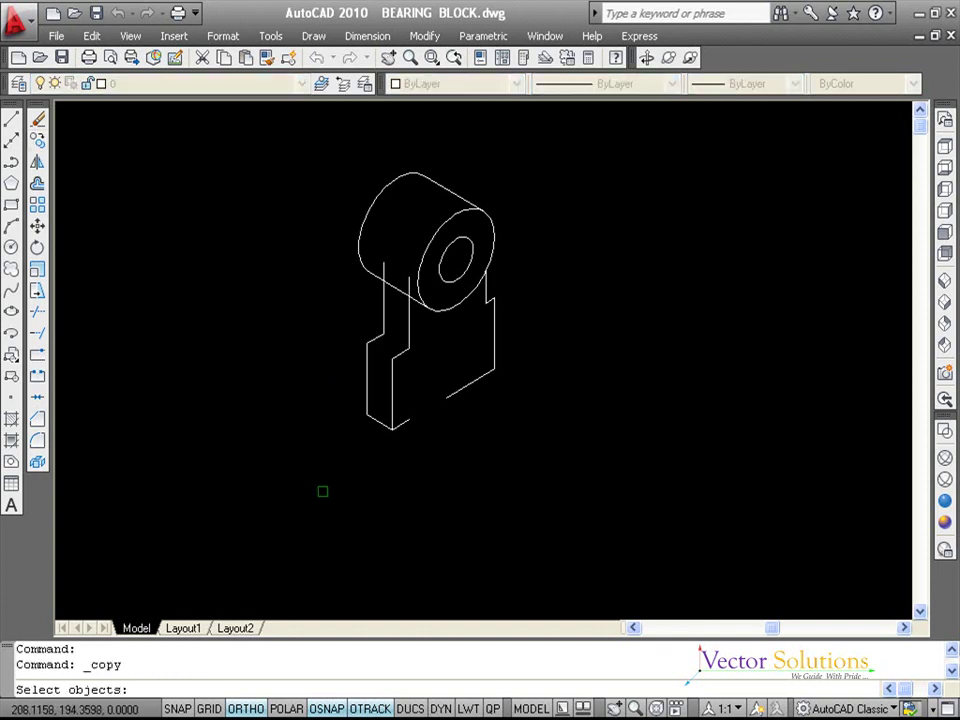
{"action": "left_click", "coordinate": [378, 420]}
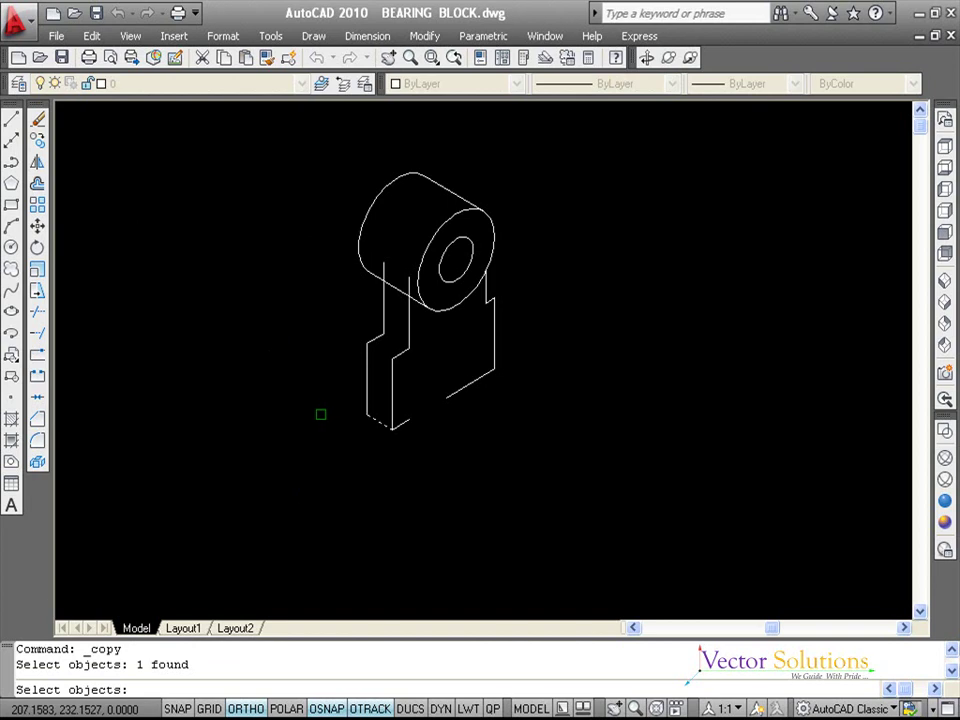
{"action": "key", "text": "Return"}
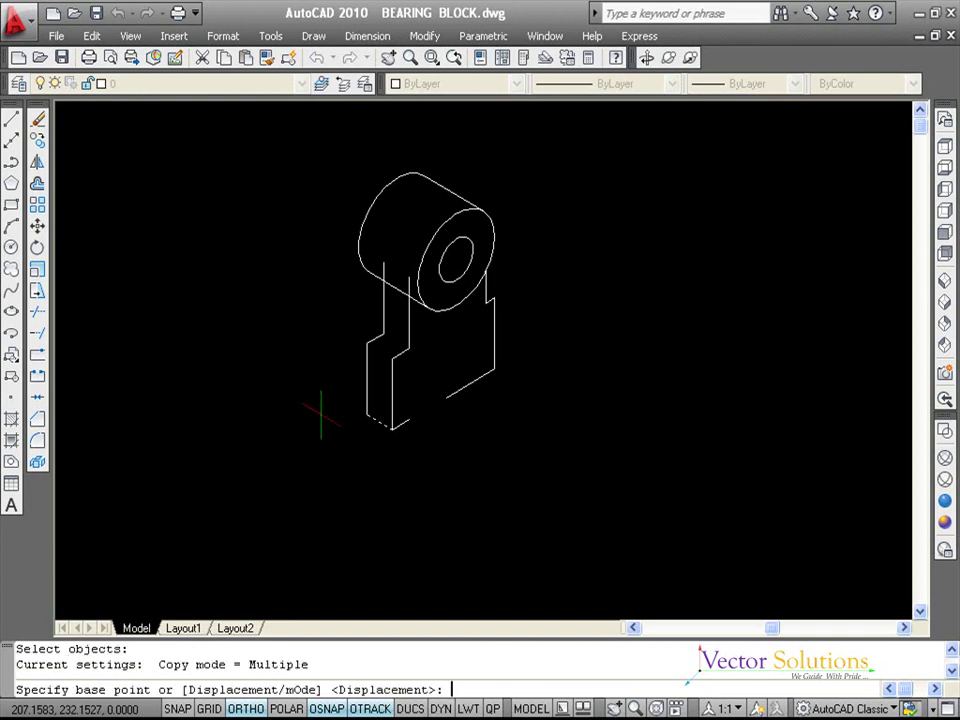
{"action": "left_click", "coordinate": [391, 430]}
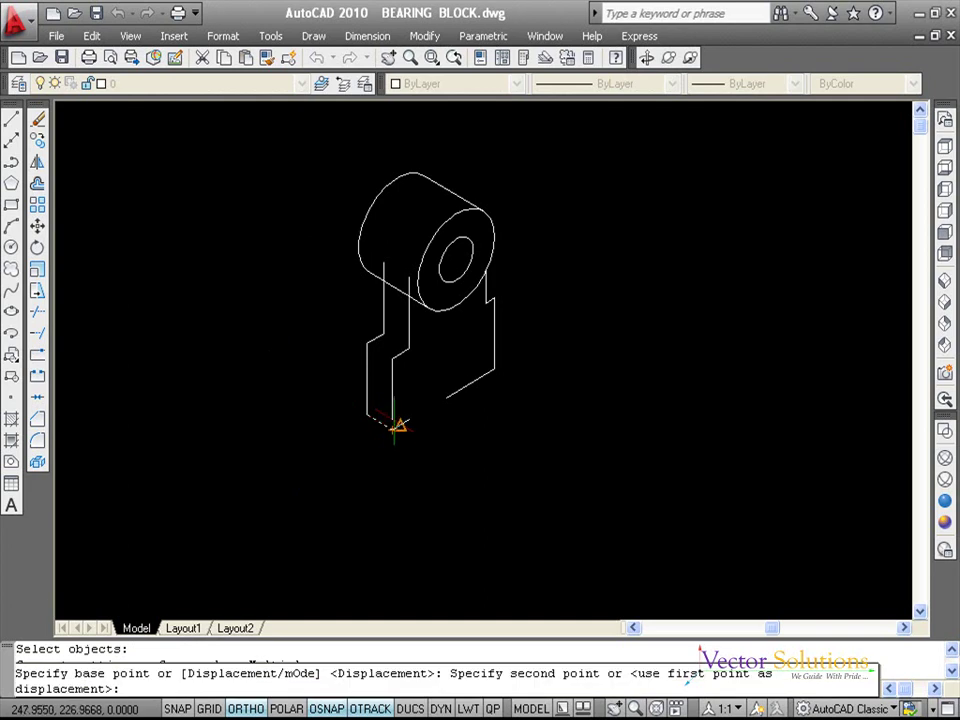
{"action": "left_click", "coordinate": [391, 359]}
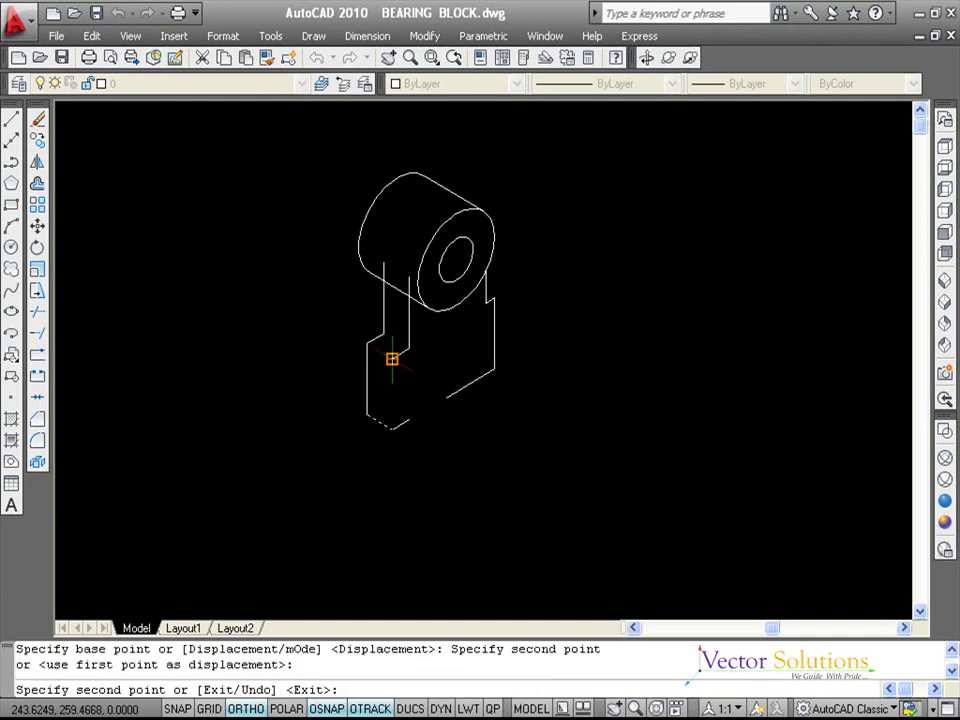
{"action": "left_click", "coordinate": [409, 347]}
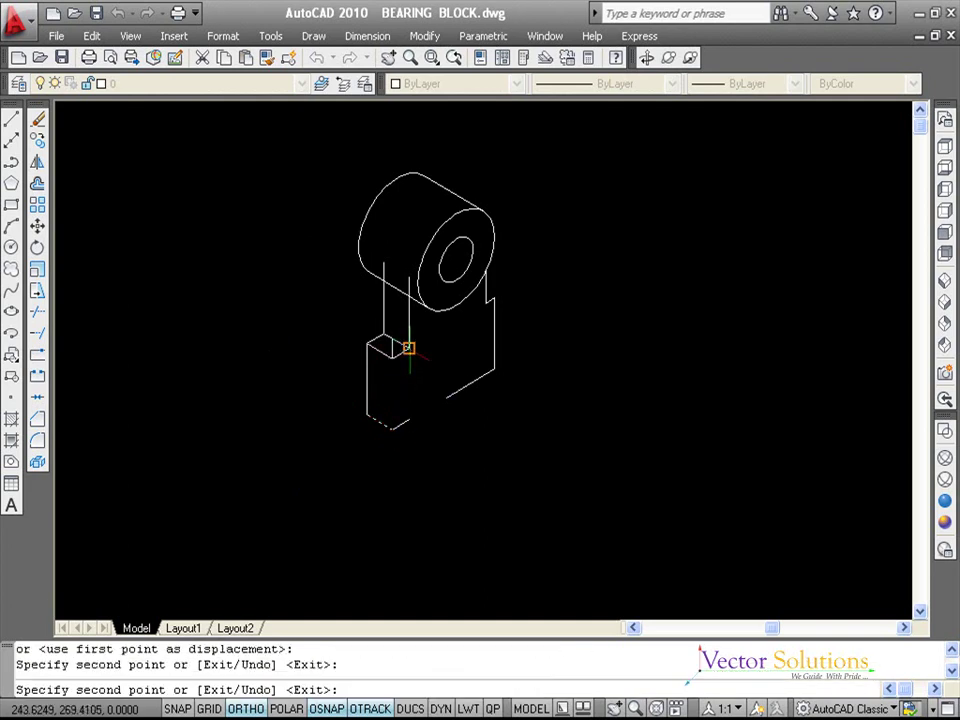
{"action": "left_click", "coordinate": [493, 296]}
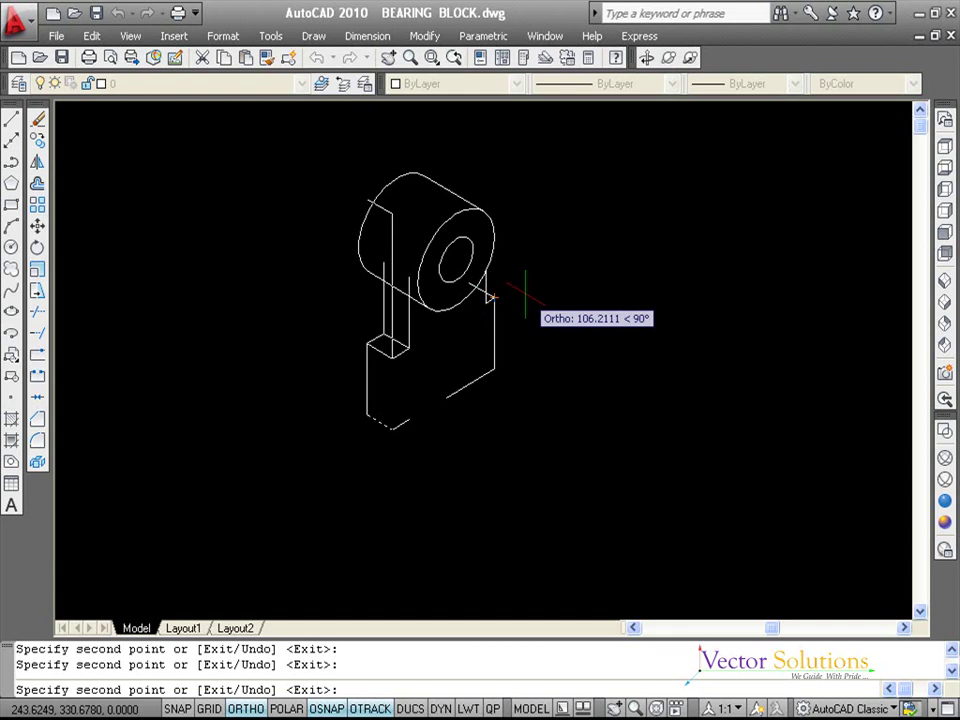
{"action": "key", "text": "Return"}
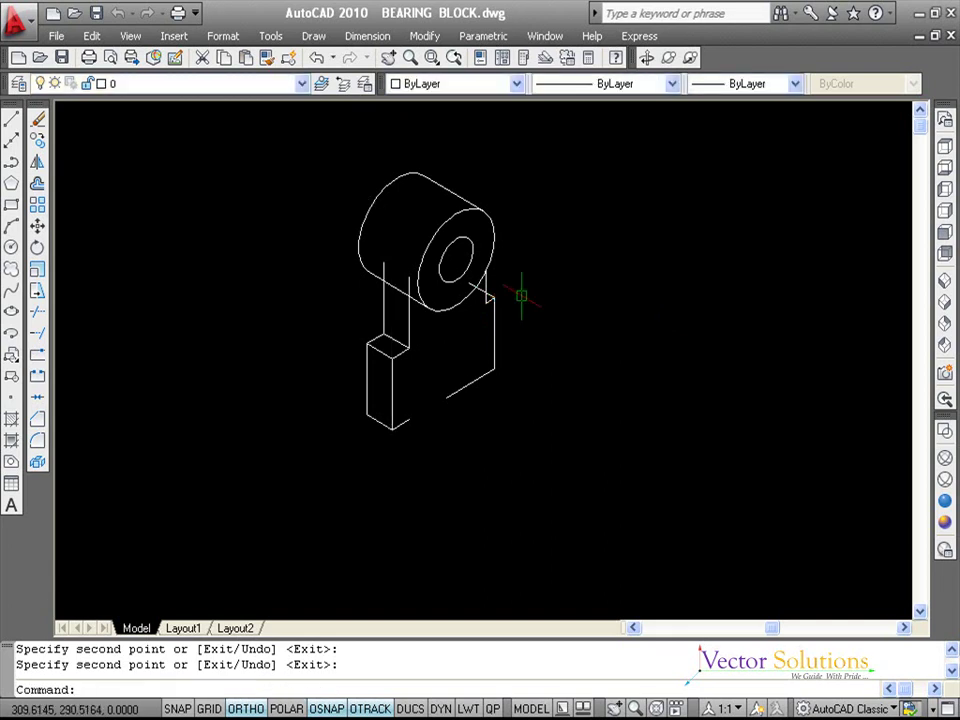
{"action": "key", "text": "Escape"}
{"action": "key", "text": "Escape"}
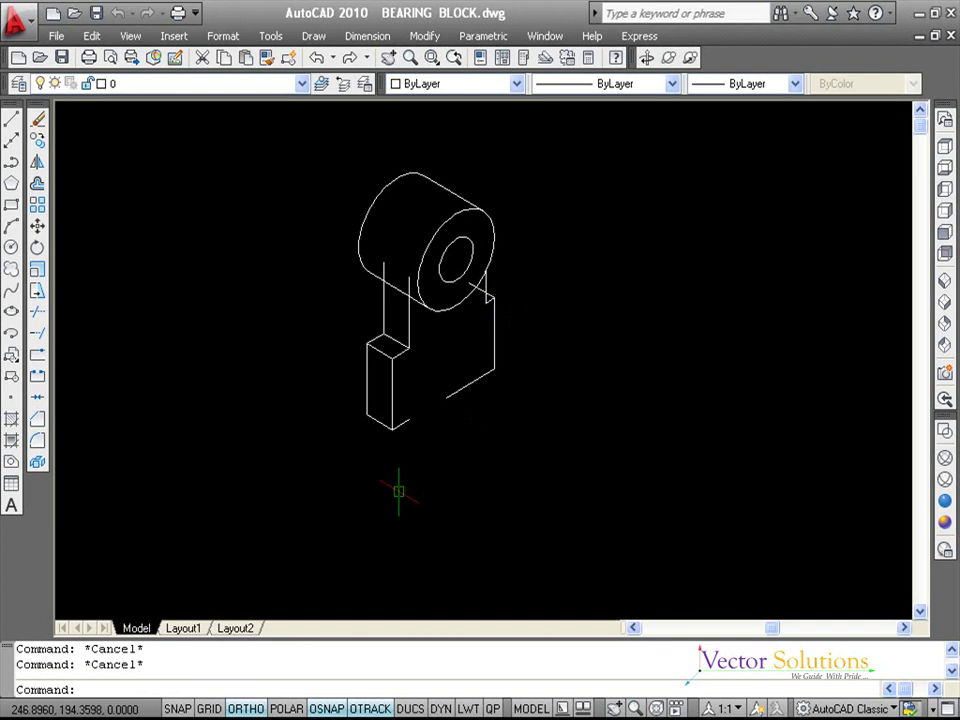
Step: Trim away the web line segment that runs inside the cylinder
{"action": "type", "text": "TR"}
{"action": "key", "text": "Return"}
{"action": "key", "text": "Return"}
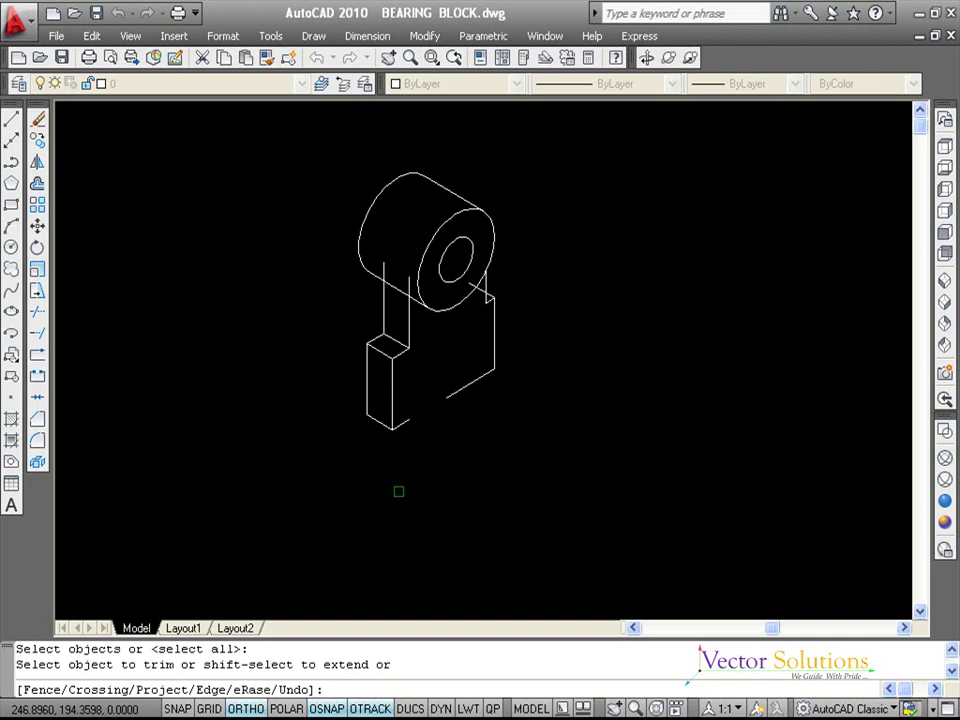
{"action": "left_click", "coordinate": [405, 282]}
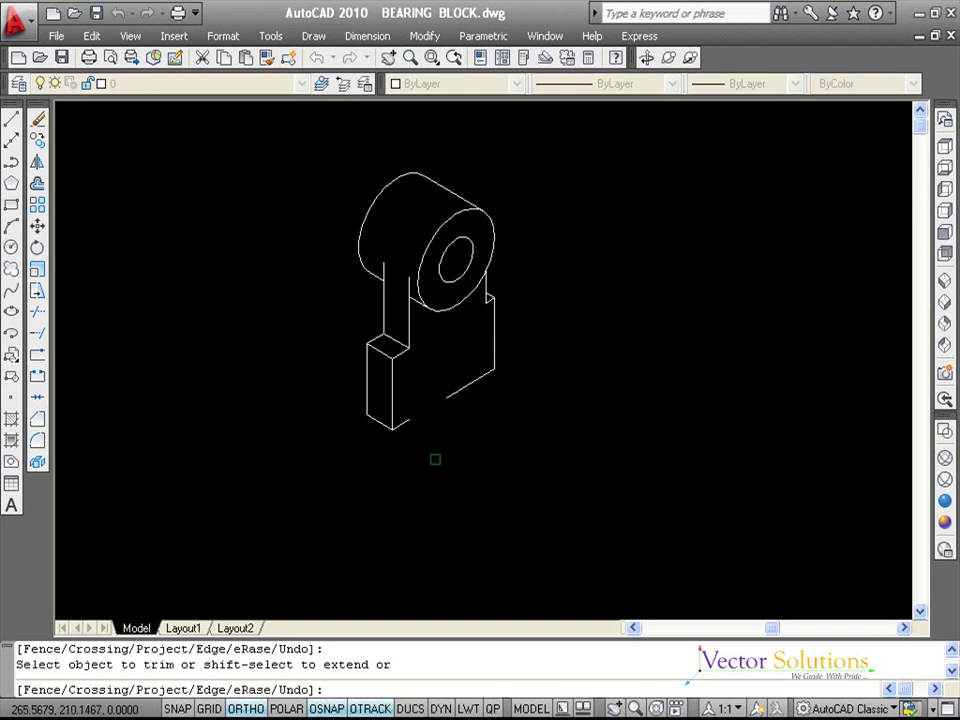
{"action": "key", "text": "Return"}
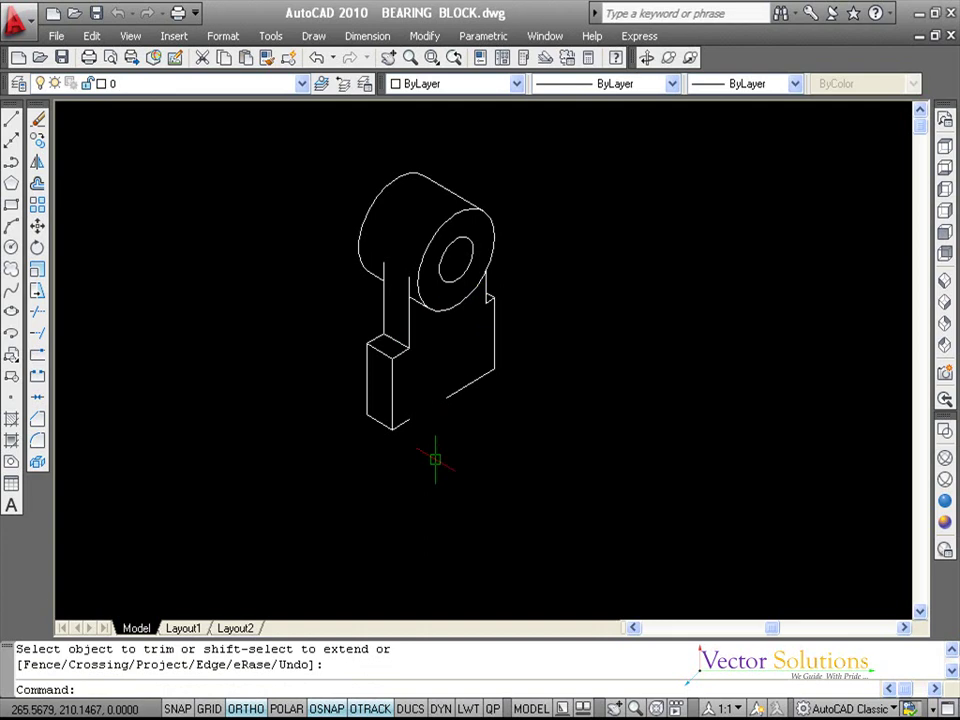
{"action": "left_click", "coordinate": [37, 138]}
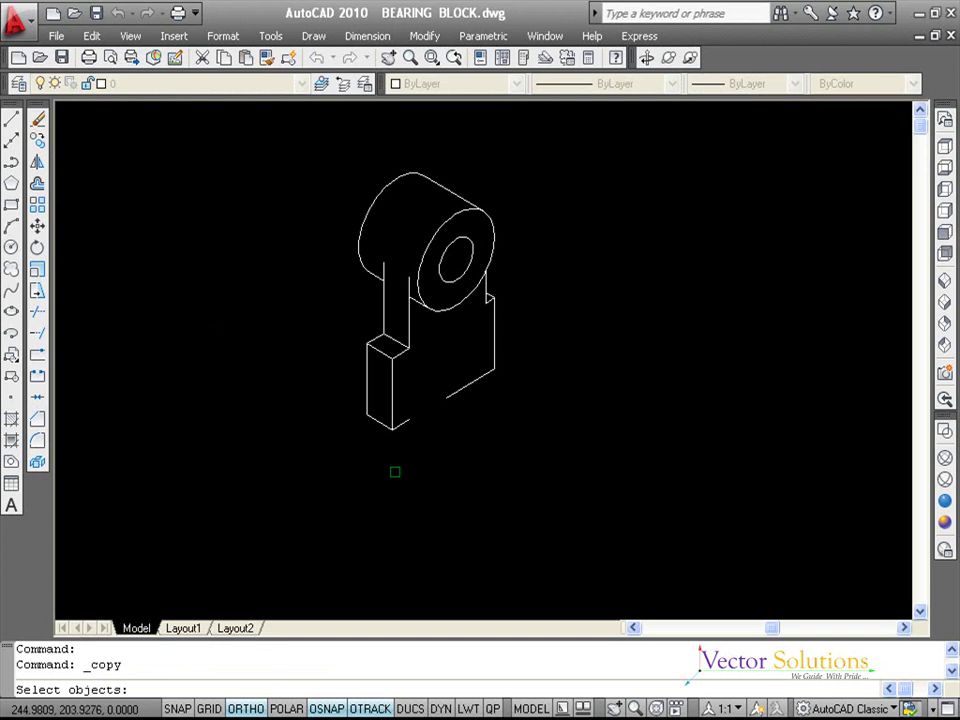
{"action": "left_click", "coordinate": [435, 238]}
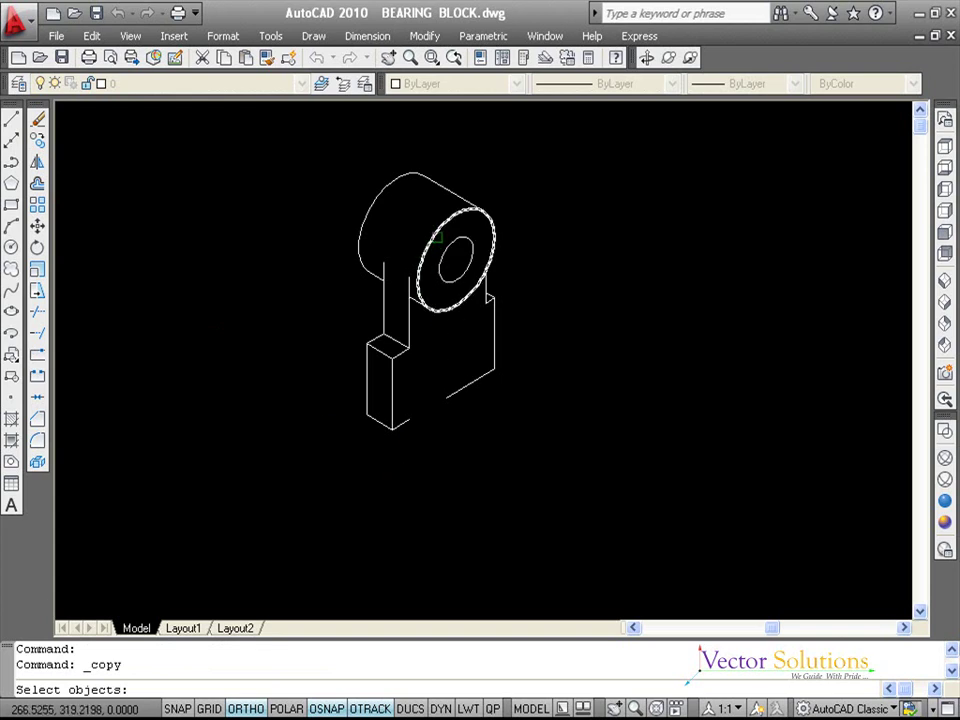
{"action": "left_click", "coordinate": [436, 238]}
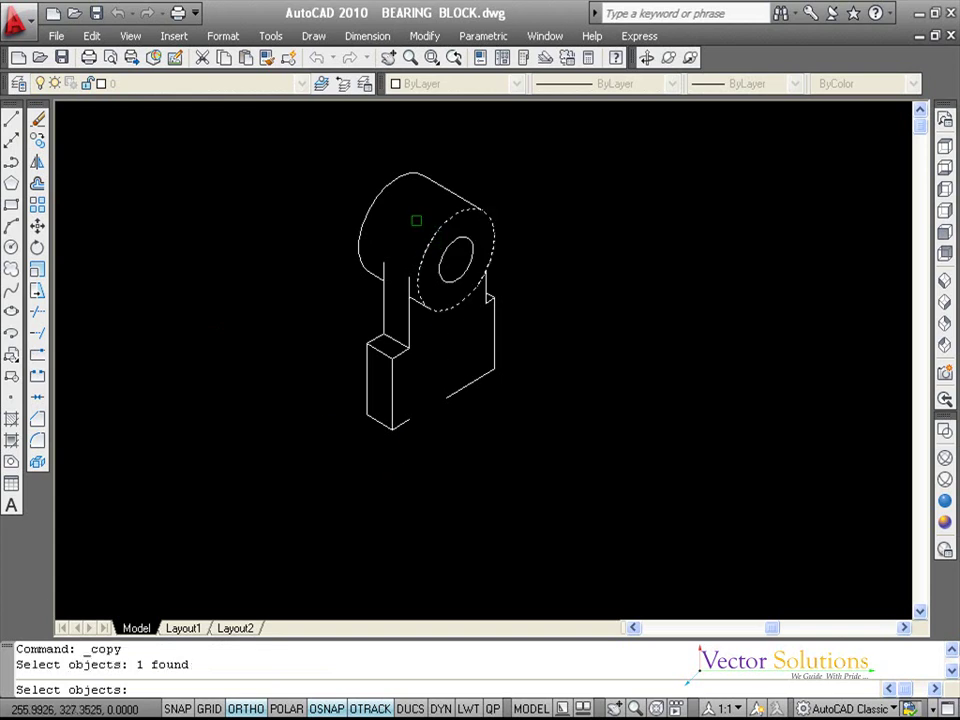
{"action": "key", "text": "Return"}
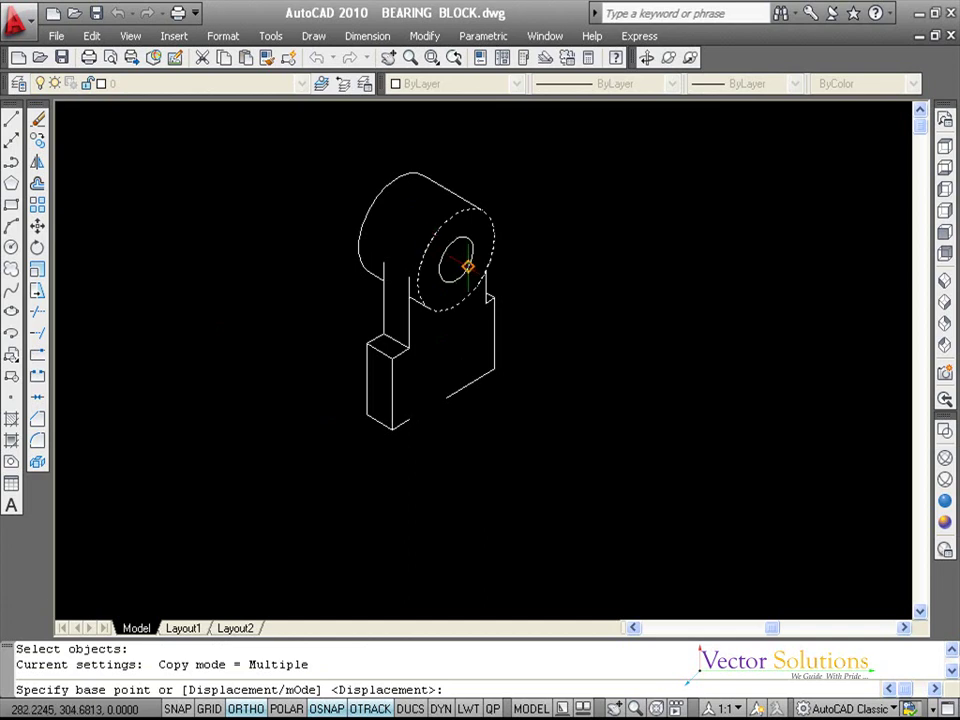
{"action": "left_click", "coordinate": [455, 259]}
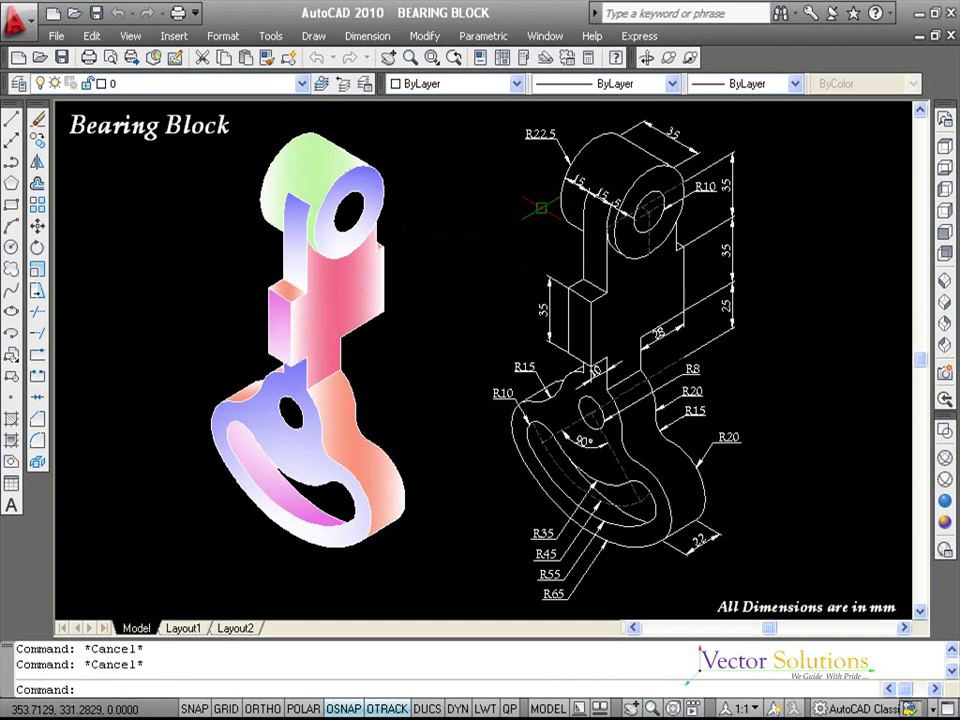
{"action": "mouse_move", "coordinate": [607, 215]}
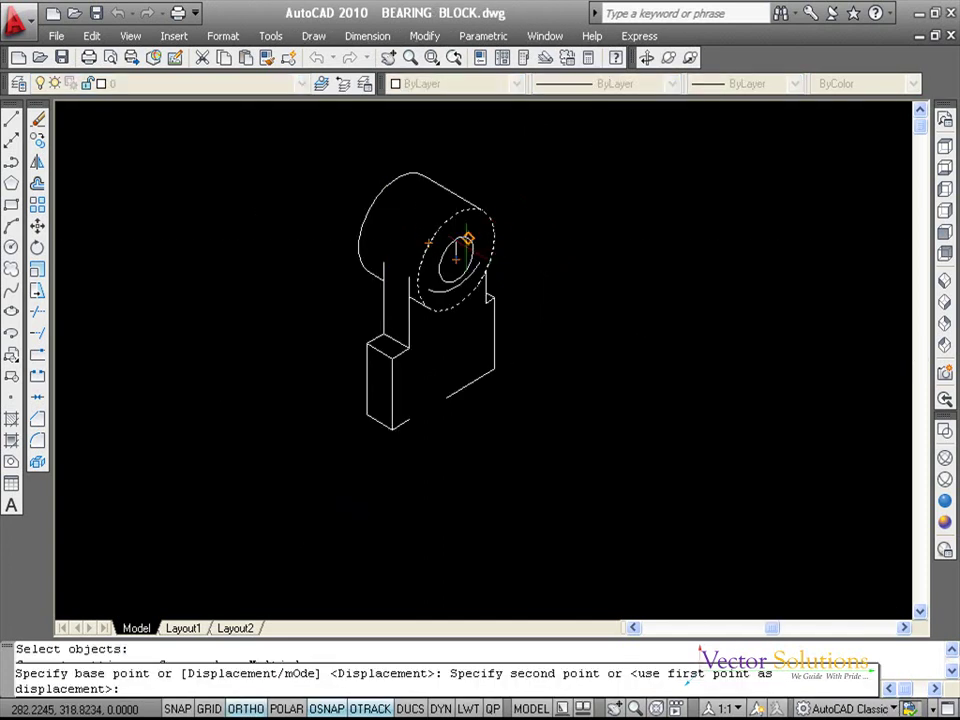
{"action": "type", "text": "5"}
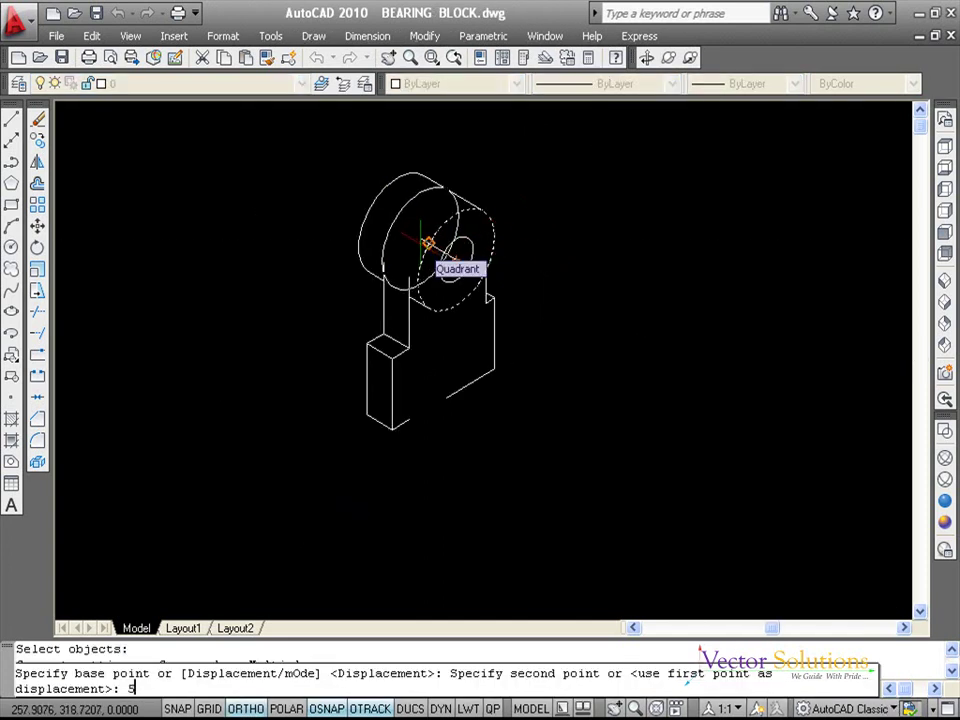
{"action": "key", "text": "Return"}
{"action": "type", "text": "20"}
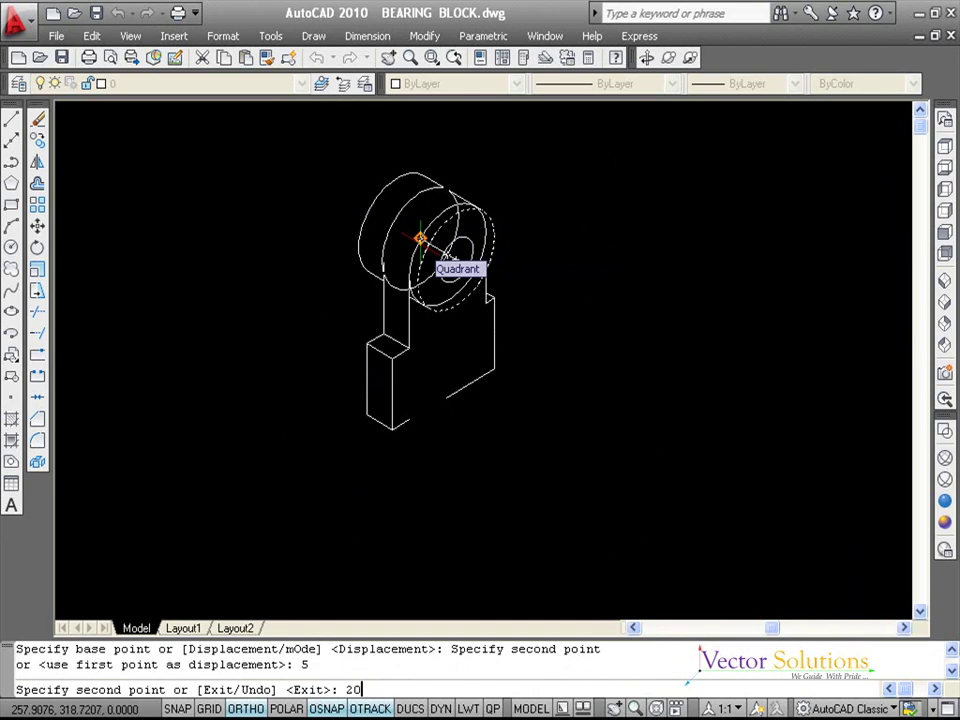
{"action": "key", "text": "Return"}
{"action": "key", "text": "Return"}
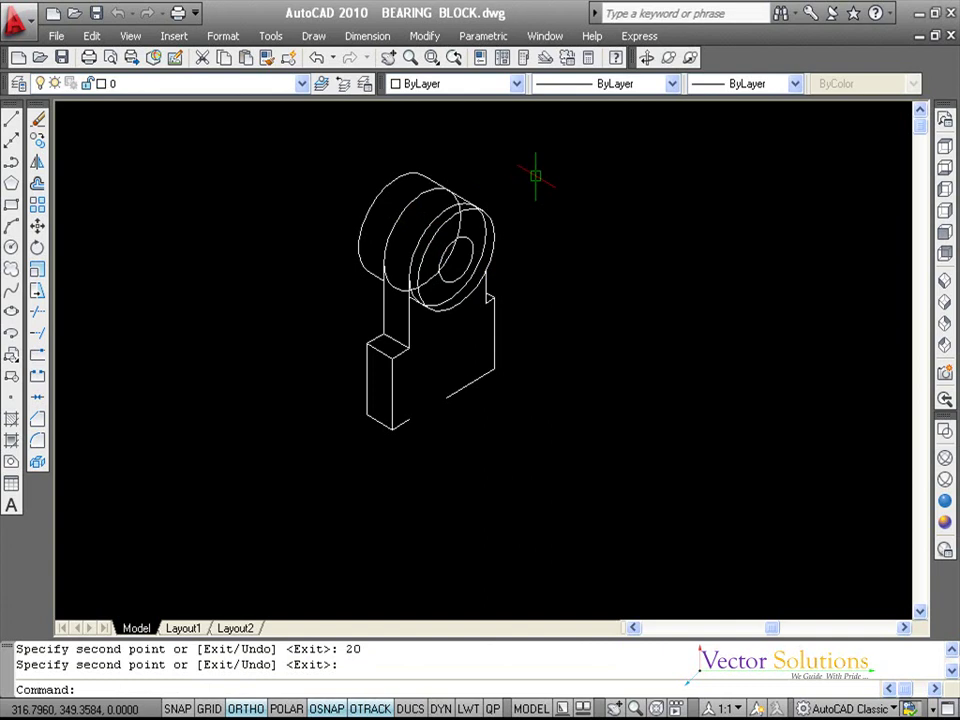
{"action": "key", "text": "Escape"}
{"action": "key", "text": "Escape"}
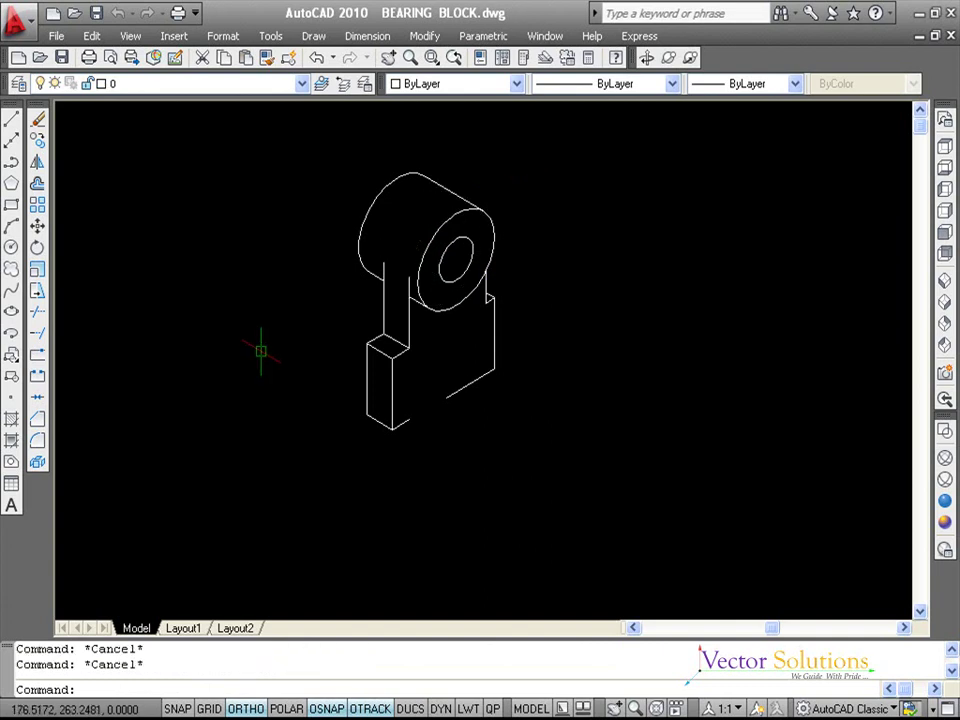
Step: Copy the boss's front circle from the hole centre to 5 and 20 units back
{"action": "left_click", "coordinate": [37, 139]}
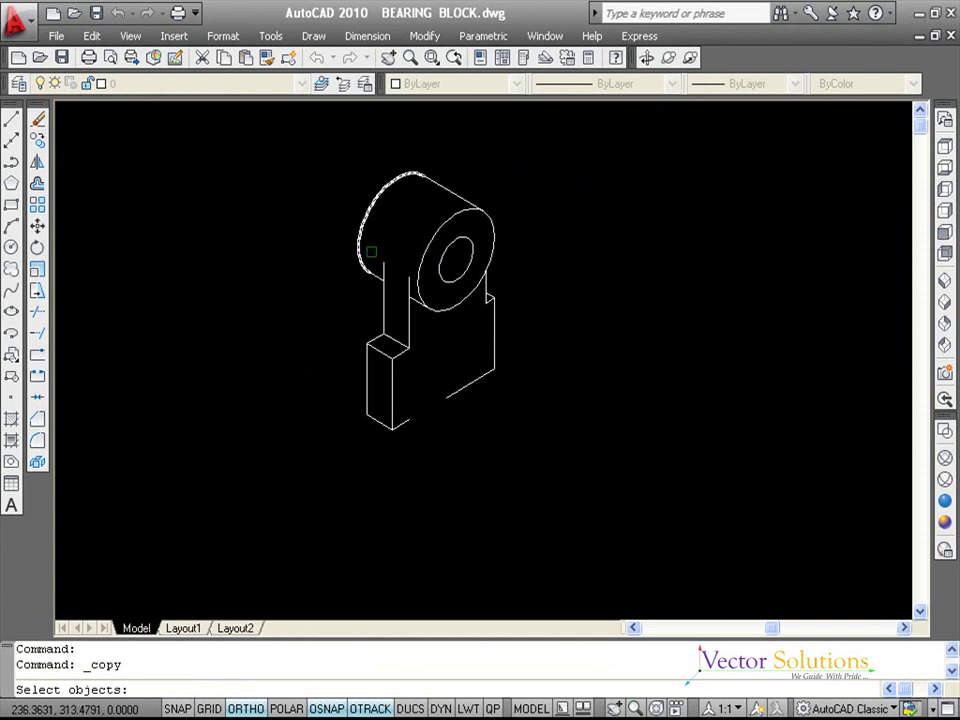
{"action": "left_click", "coordinate": [430, 244]}
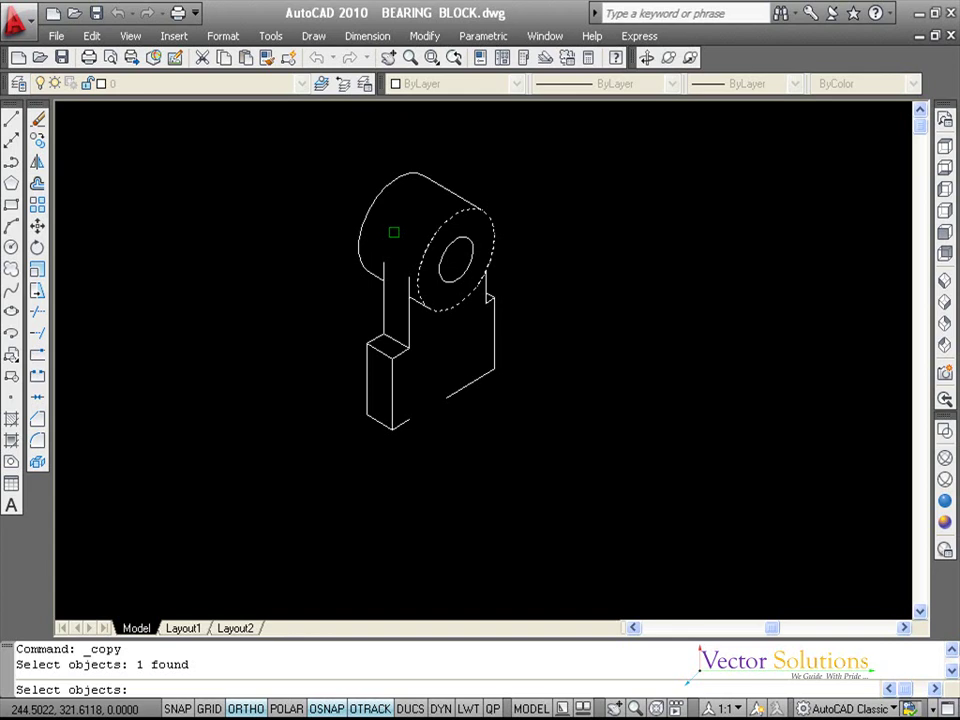
{"action": "key", "text": "Return"}
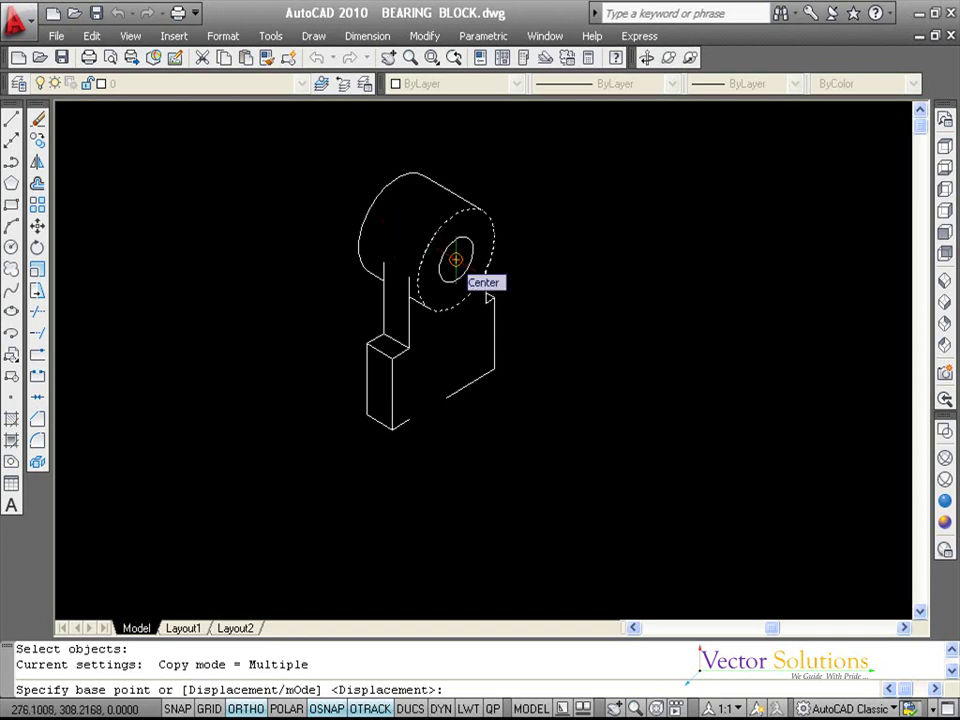
{"action": "left_click", "coordinate": [455, 260]}
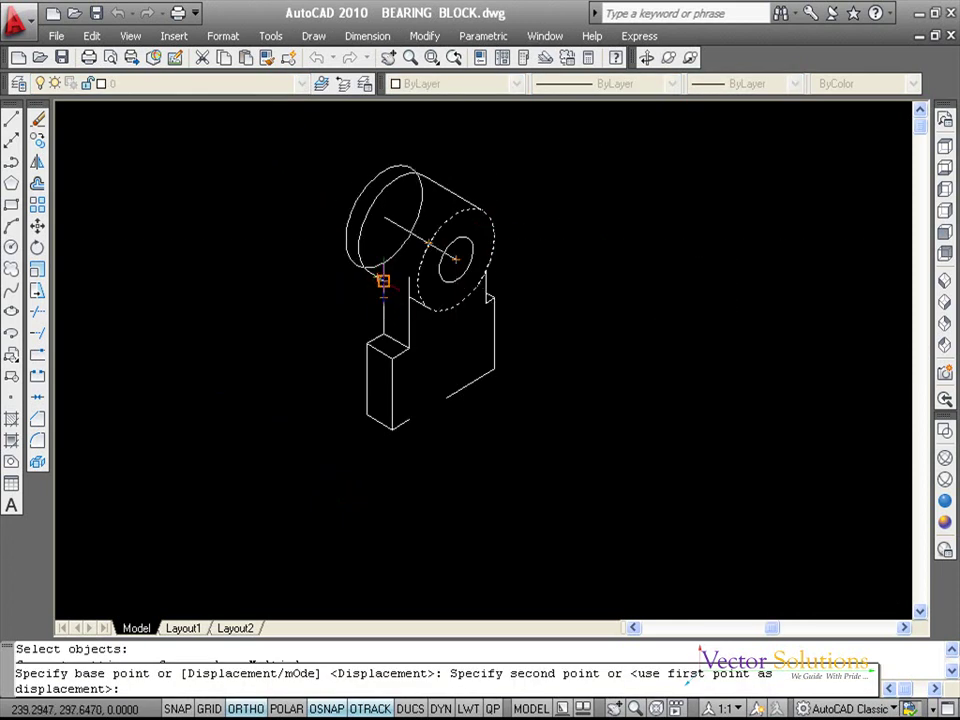
{"action": "type", "text": "5"}
{"action": "key", "text": "Return"}
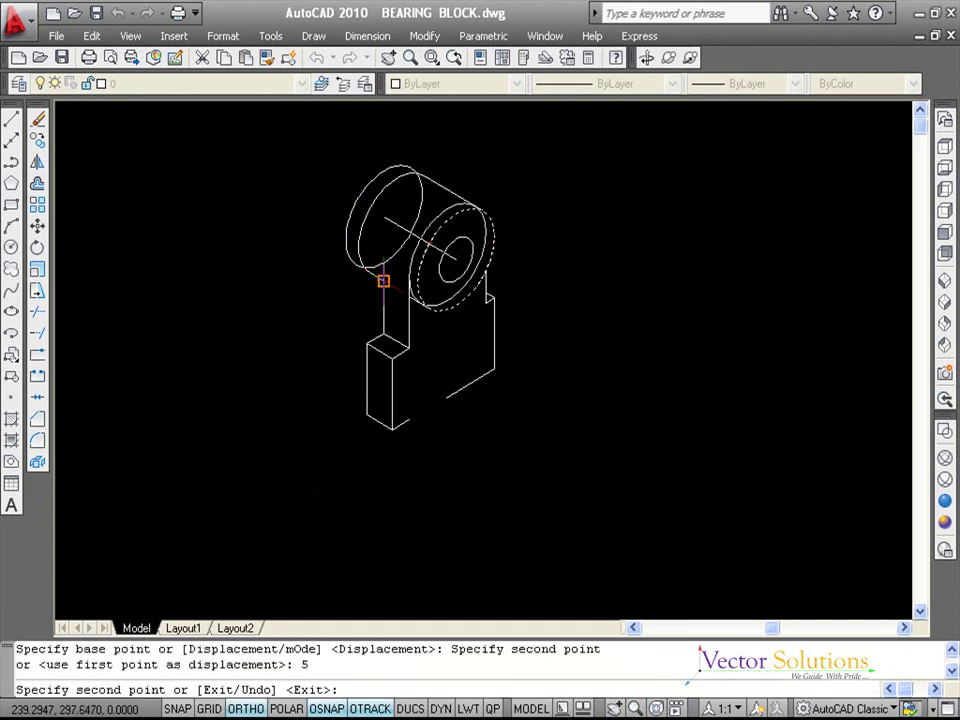
{"action": "type", "text": "20"}
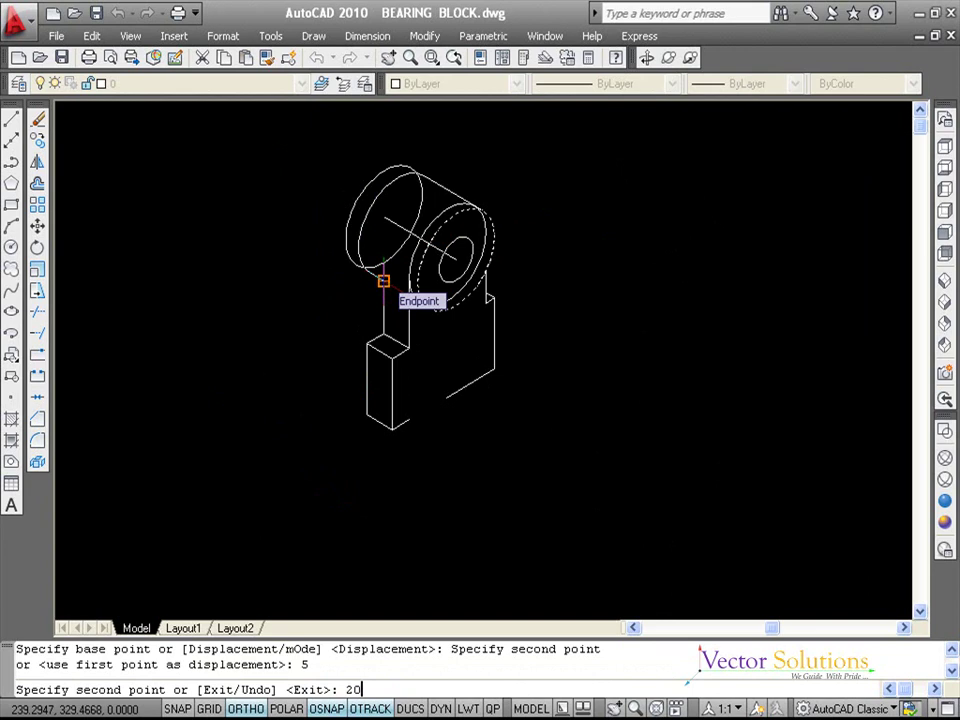
{"action": "key", "text": "Return"}
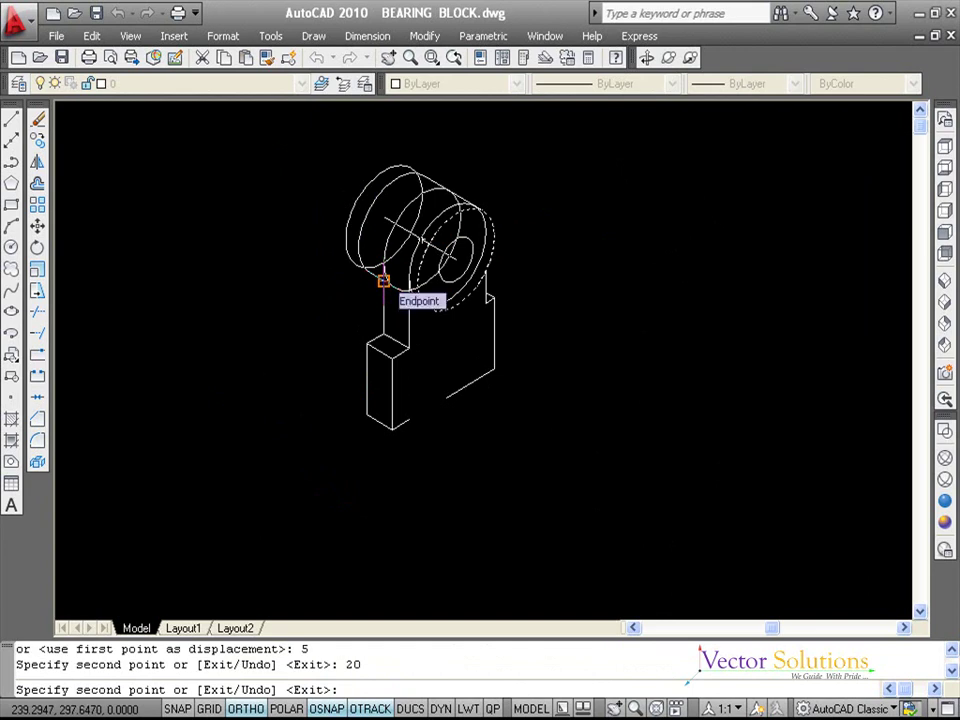
{"action": "key", "text": "Return"}
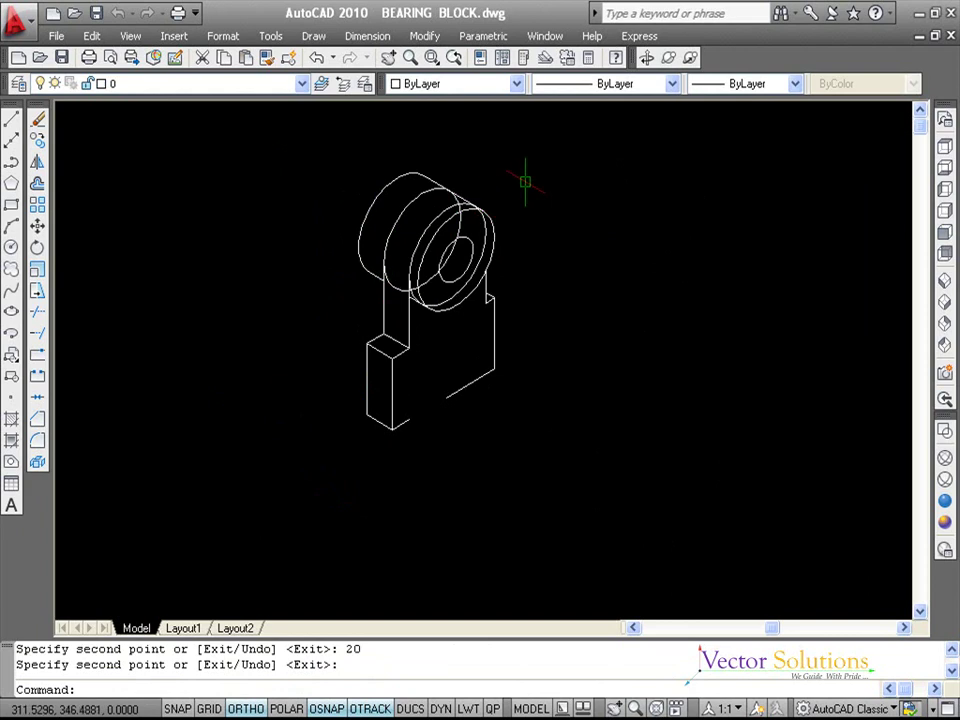
{"action": "key", "text": "Escape"}
{"action": "key", "text": "Escape"}
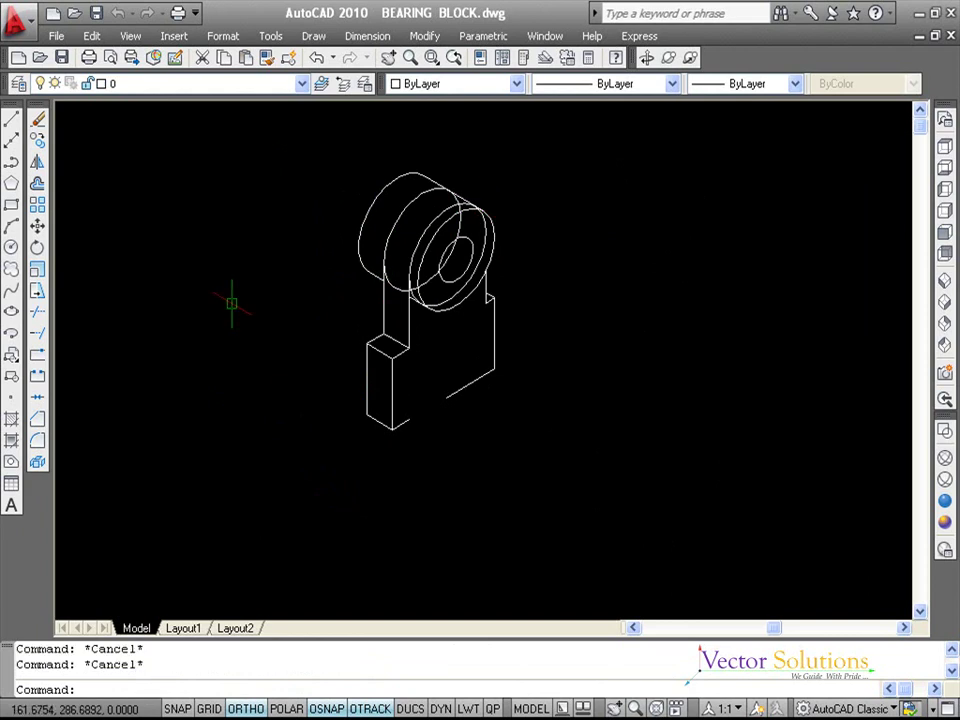
Step: Draw a line from the boss's left outline running out at 330° past the web
{"action": "left_click", "coordinate": [11, 118]}
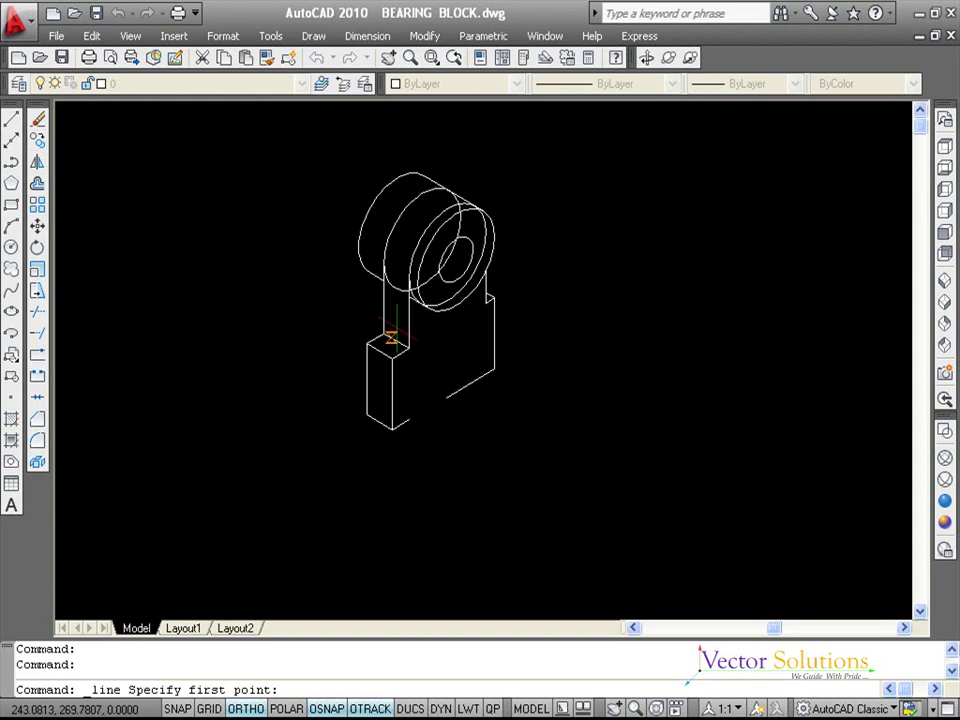
{"action": "left_click", "coordinate": [384, 246]}
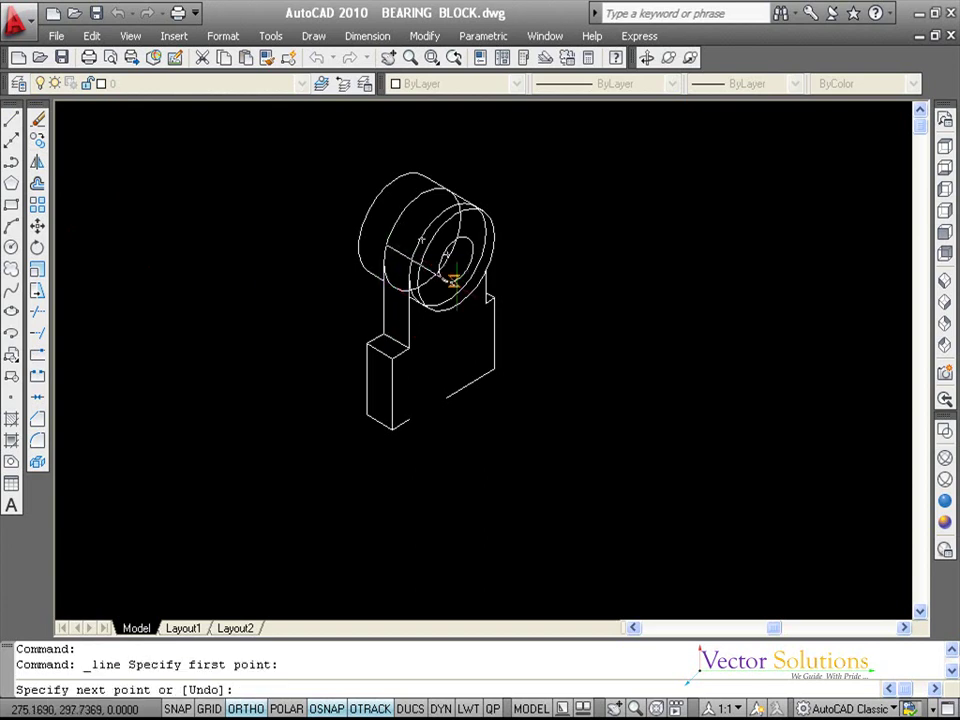
{"action": "left_click", "coordinate": [518, 320]}
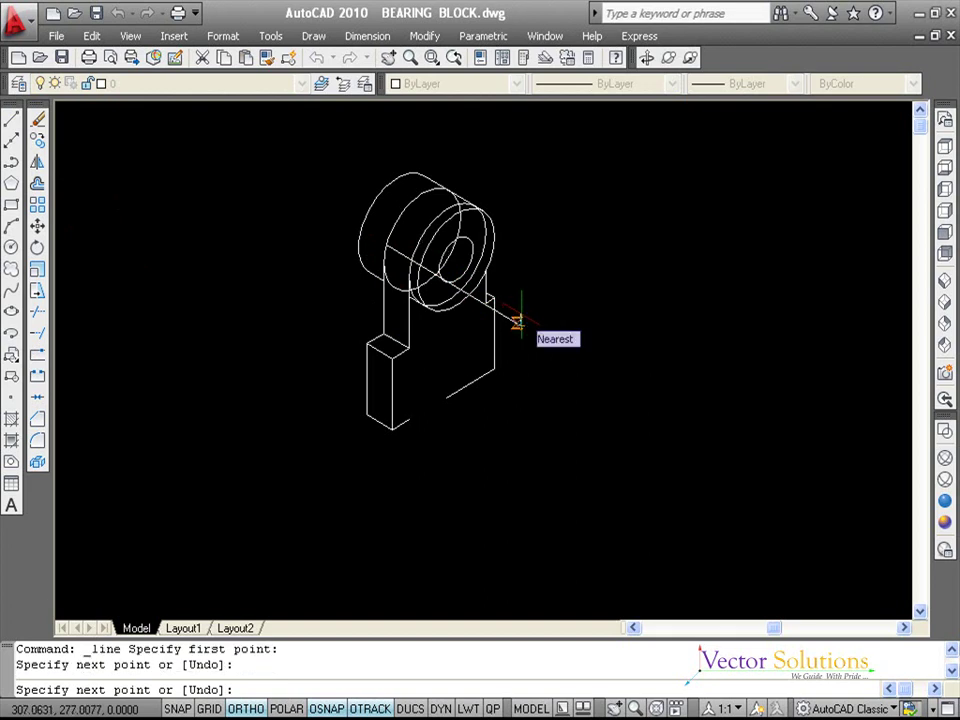
{"action": "key", "text": "Return"}
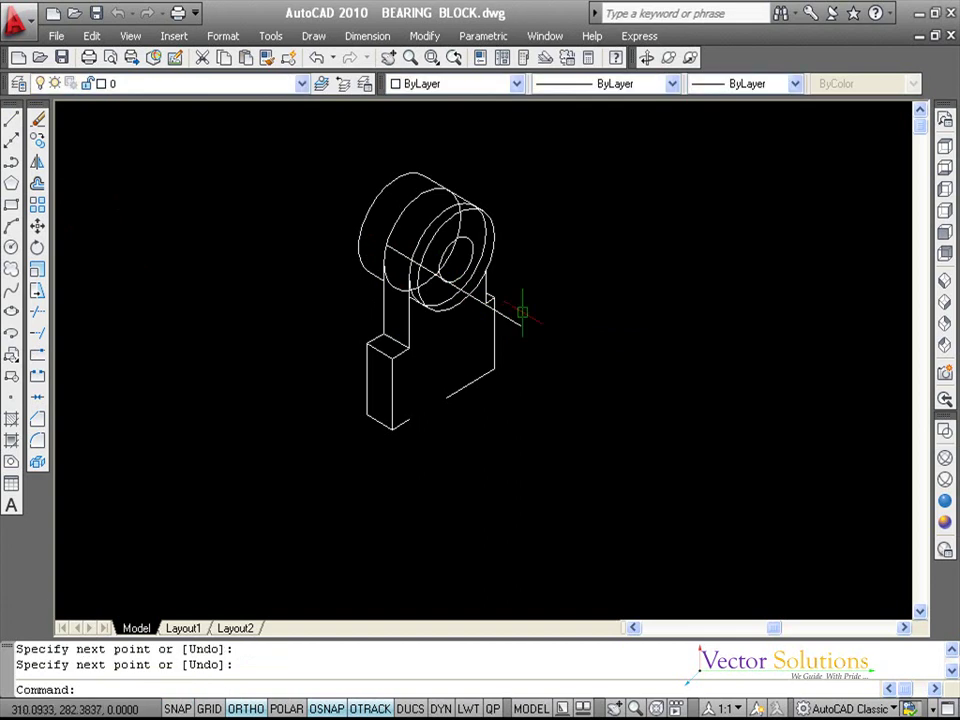
{"action": "key", "text": "Escape"}
{"action": "key", "text": "Escape"}
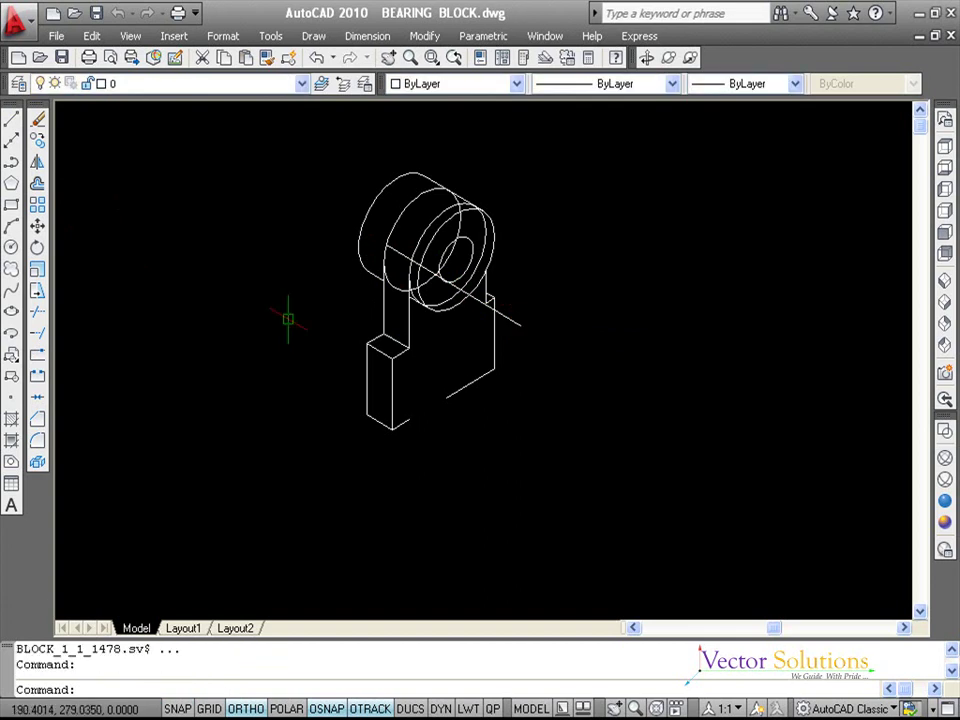
Step: Trim the hidden parts of the diagonal line and the front ring copy's left arc
{"action": "left_click", "coordinate": [40, 314]}
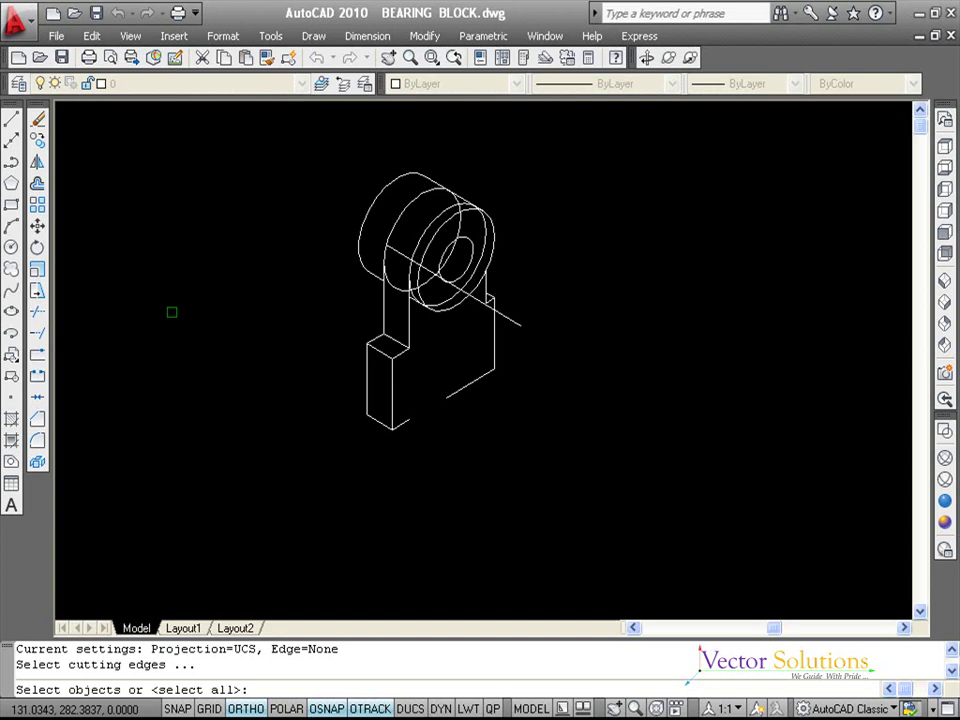
{"action": "key", "text": "Return"}
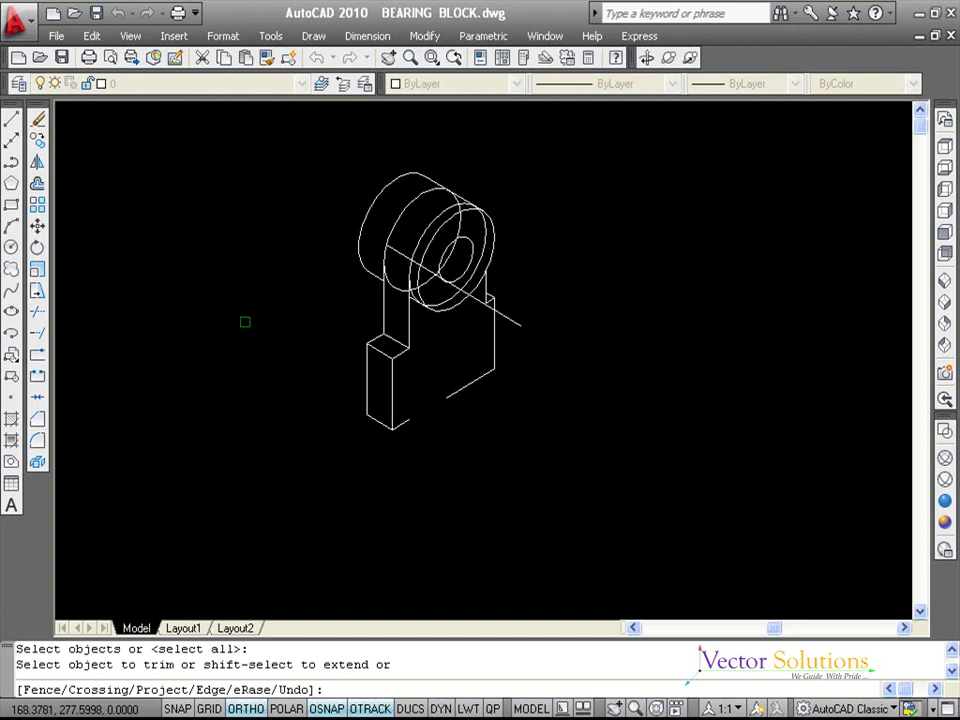
{"action": "left_click", "coordinate": [394, 222]}
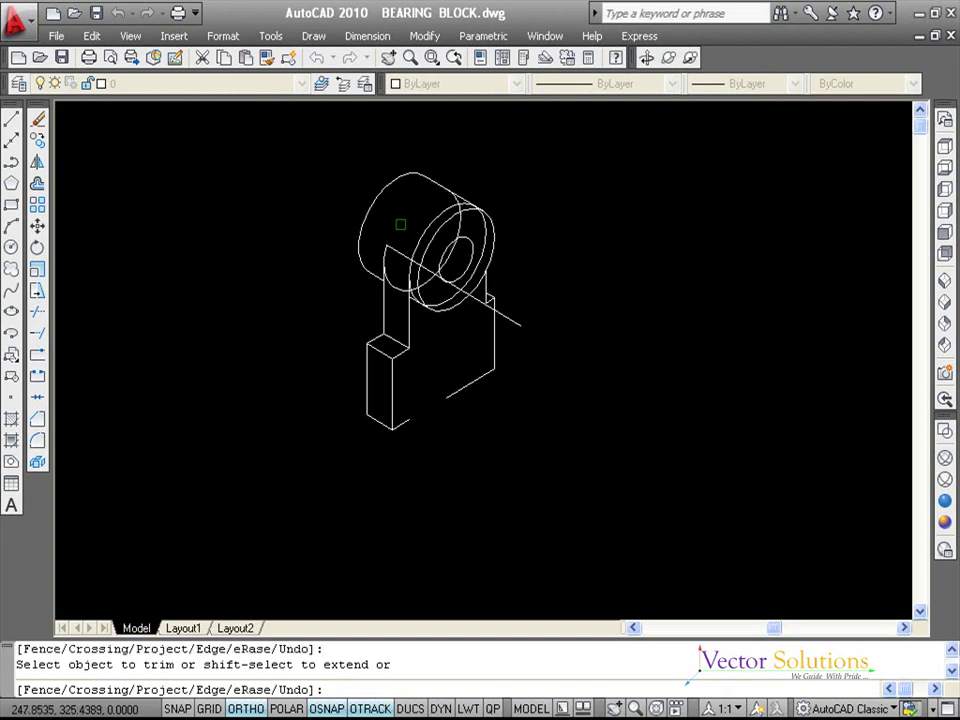
{"action": "left_click", "coordinate": [397, 250]}
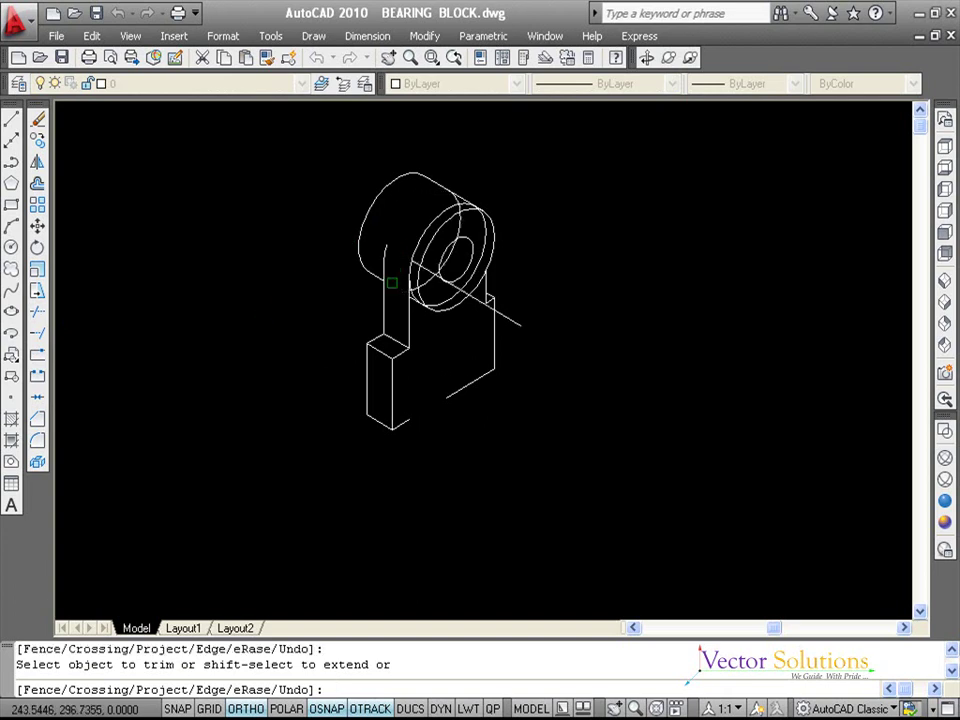
{"action": "left_click", "coordinate": [418, 242]}
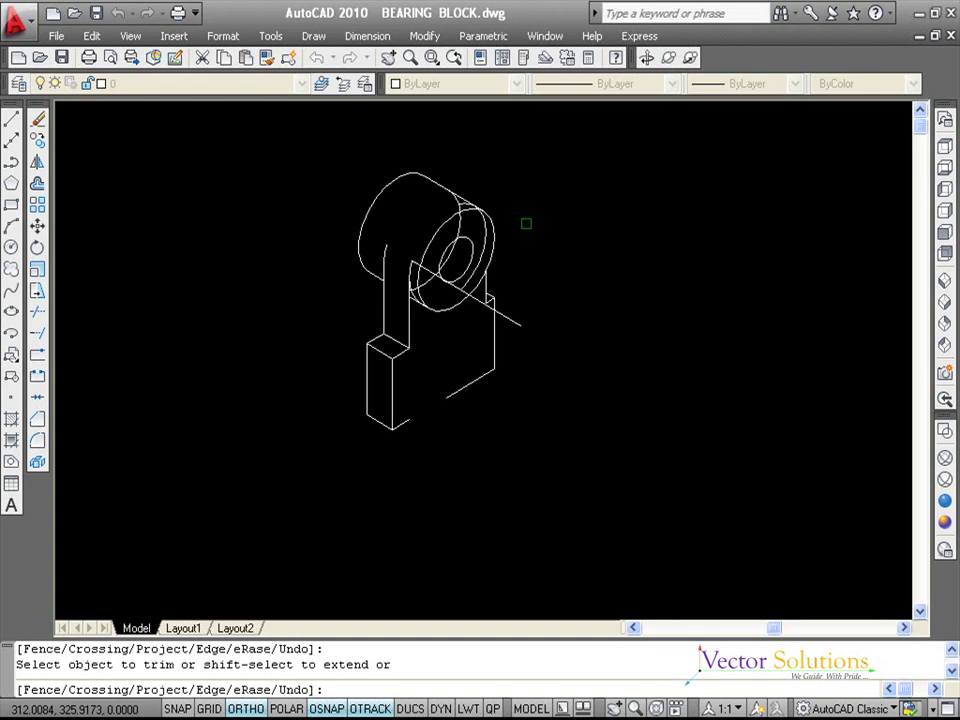
{"action": "key", "text": "Return"}
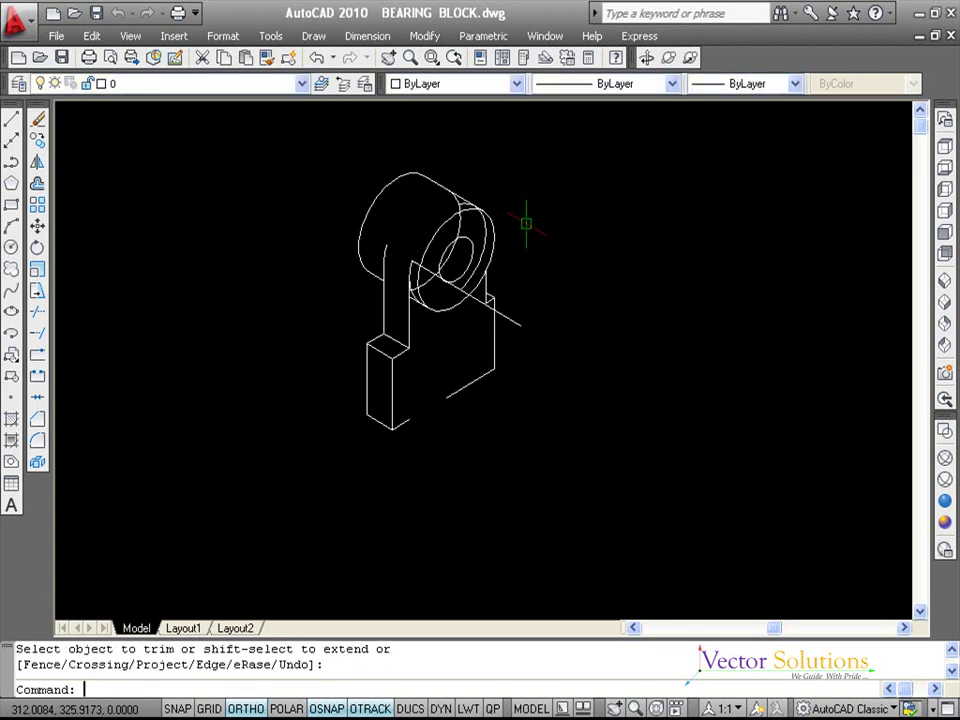
{"action": "key", "text": "Escape"}
{"action": "key", "text": "Escape"}
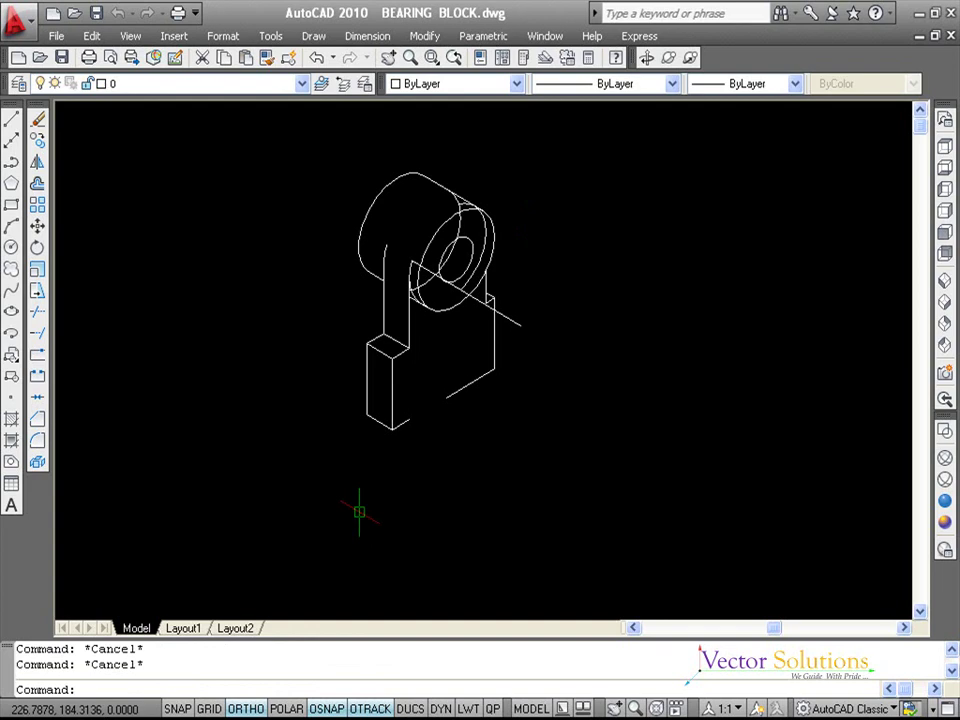
Step: Erase two circles, the boss's outer front circle and the diagonal line
{"action": "type", "text": "E"}
{"action": "key", "text": "Return"}
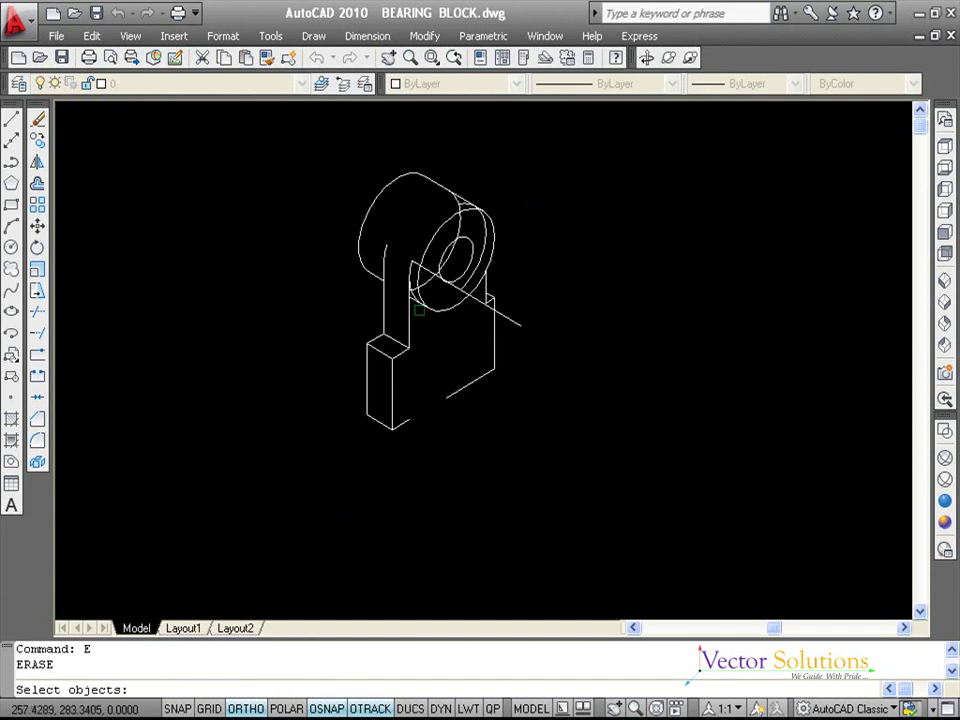
{"action": "left_click", "coordinate": [419, 308]}
{"action": "left_click", "coordinate": [427, 287]}
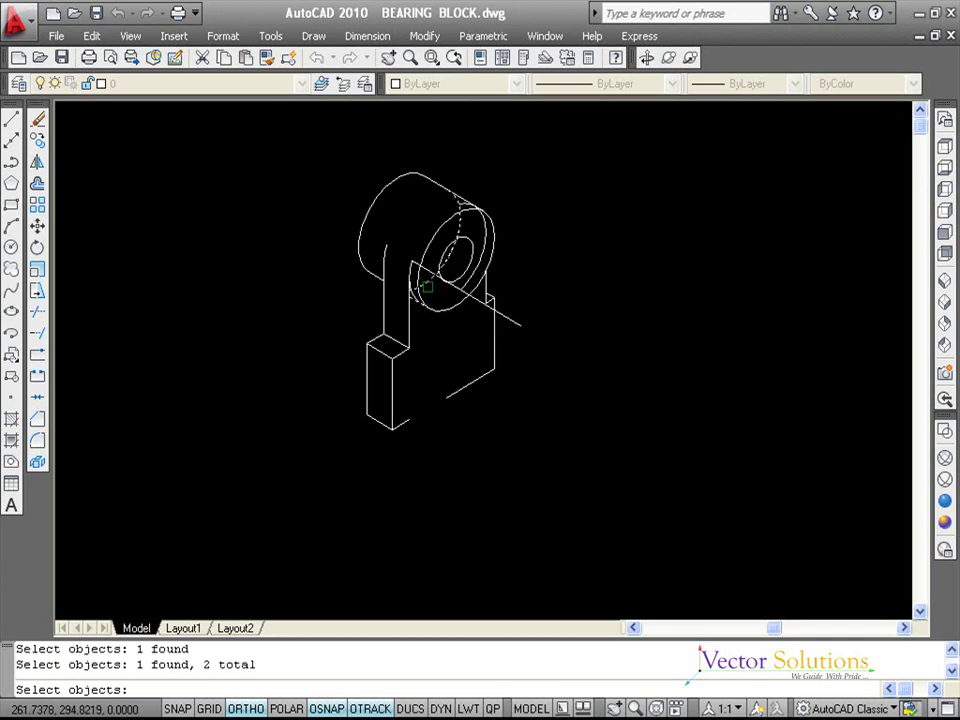
{"action": "left_click", "coordinate": [468, 287]}
{"action": "left_click", "coordinate": [470, 288]}
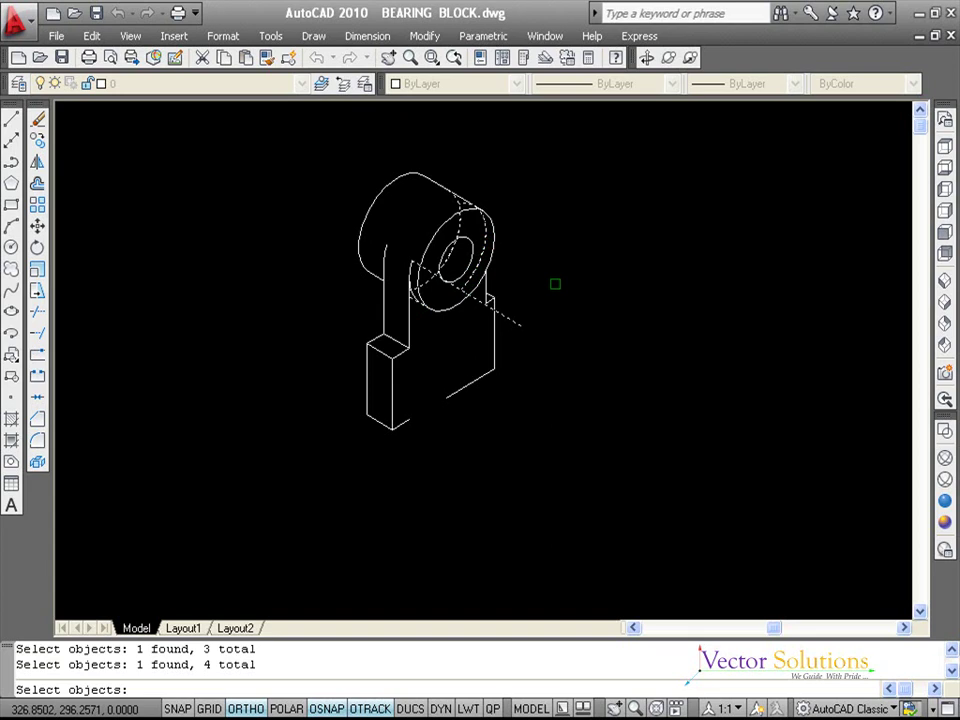
{"action": "key", "text": "Return"}
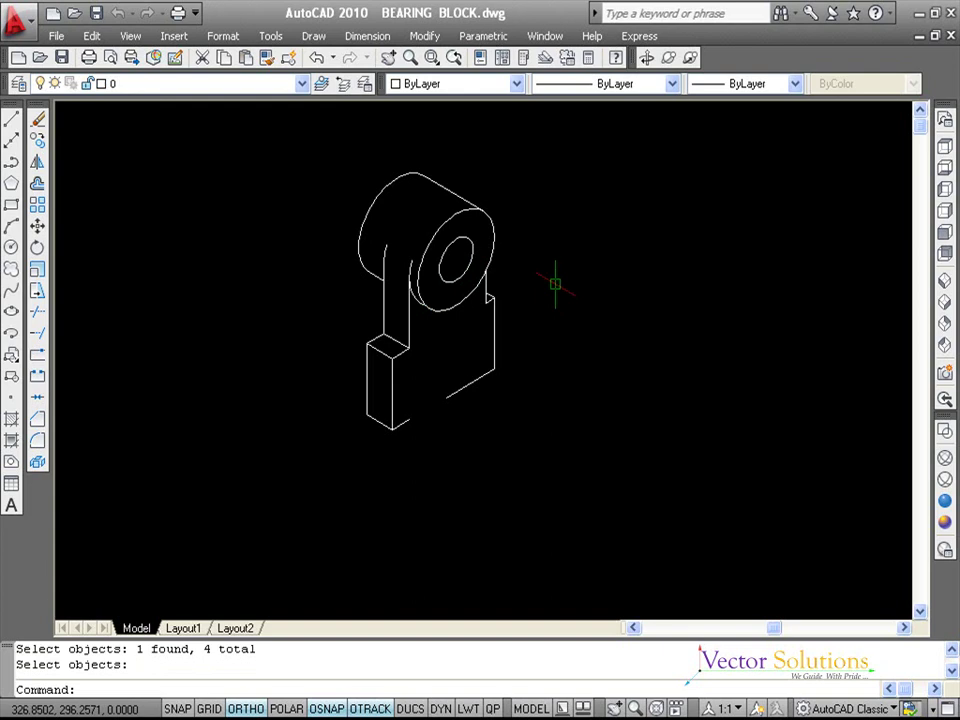
{"action": "key", "text": "Escape"}
{"action": "key", "text": "Escape"}
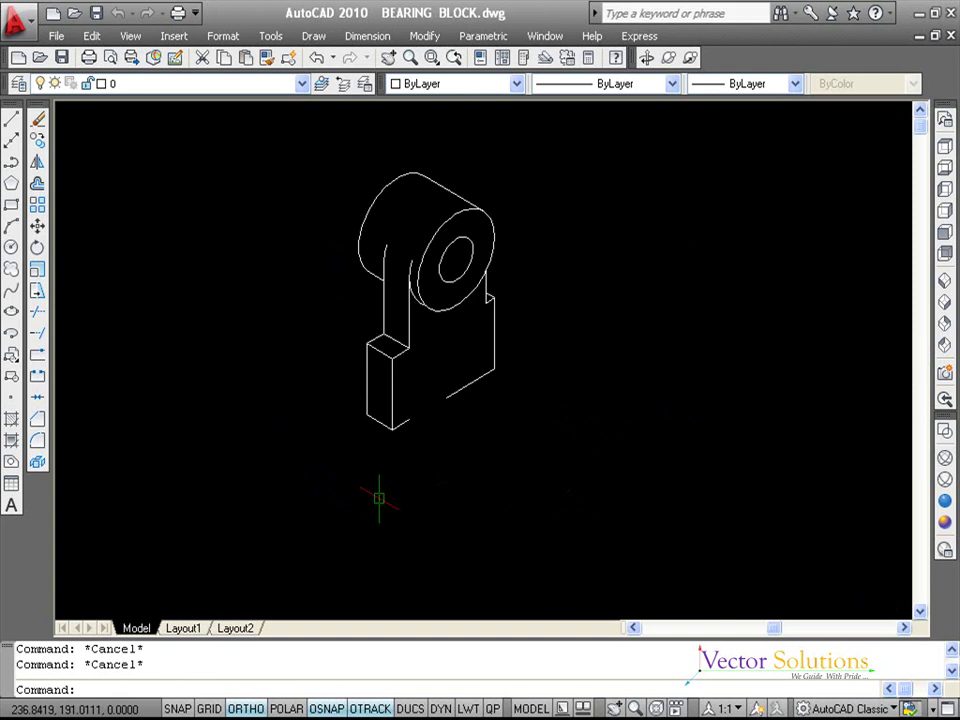
Step: Draw a 25-unit vertical line down from the lug's lower front corner
{"action": "left_click", "coordinate": [11, 118]}
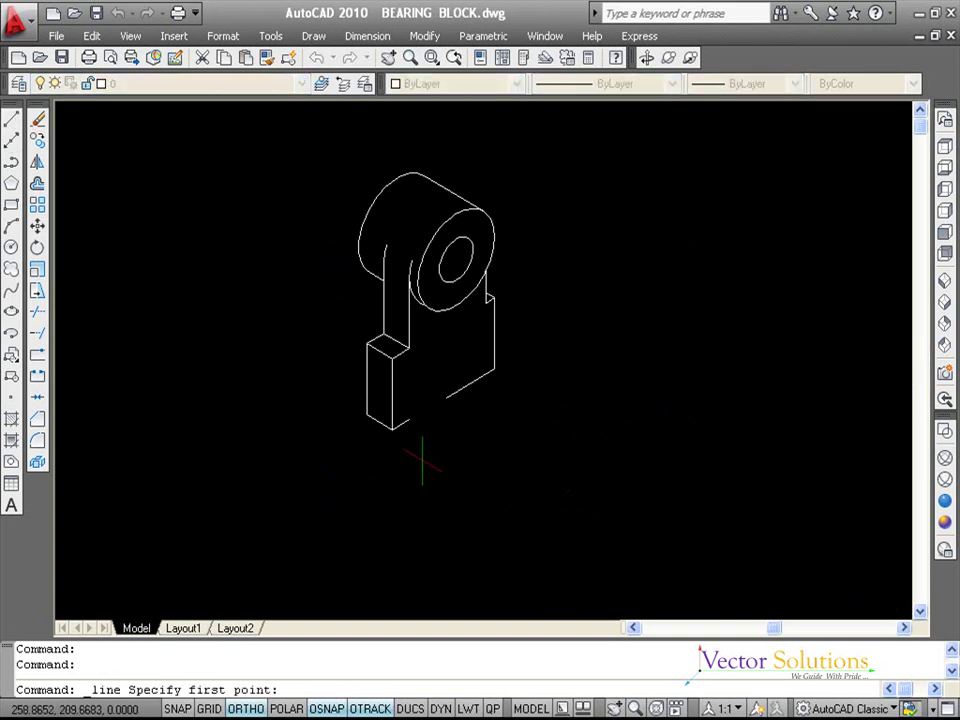
{"action": "left_click", "coordinate": [391, 430]}
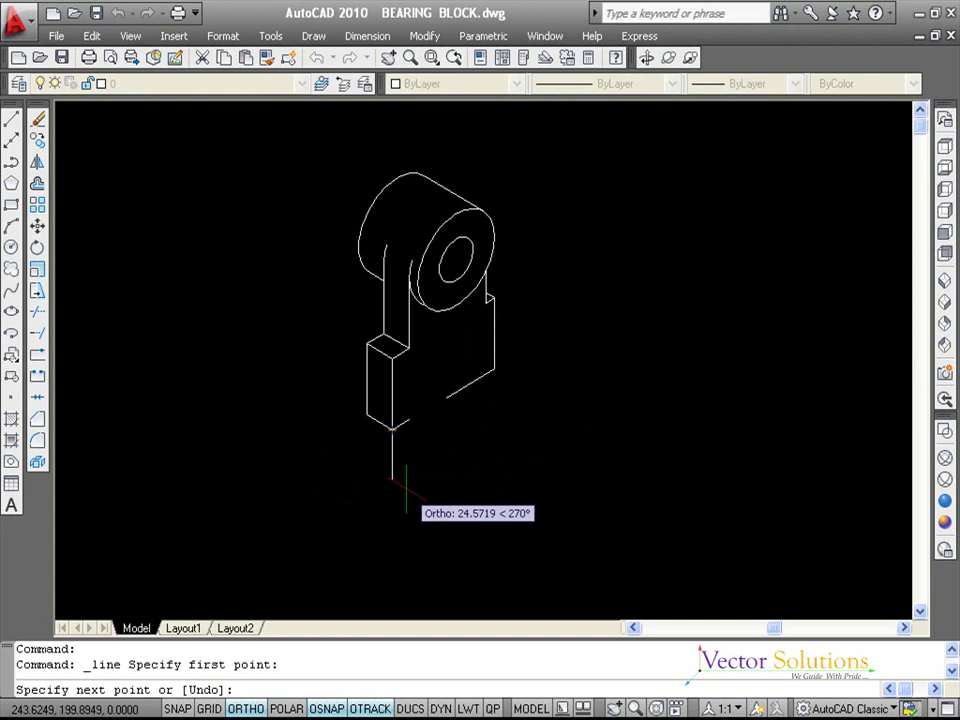
{"action": "type", "text": "25"}
{"action": "key", "text": "Return"}
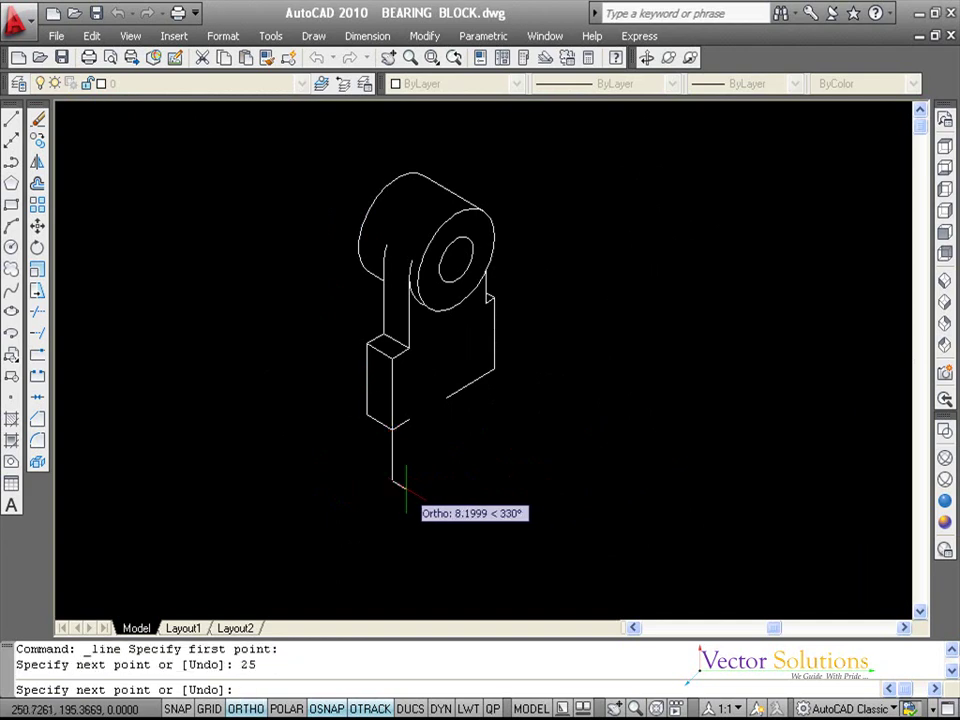
{"action": "key", "text": "Return"}
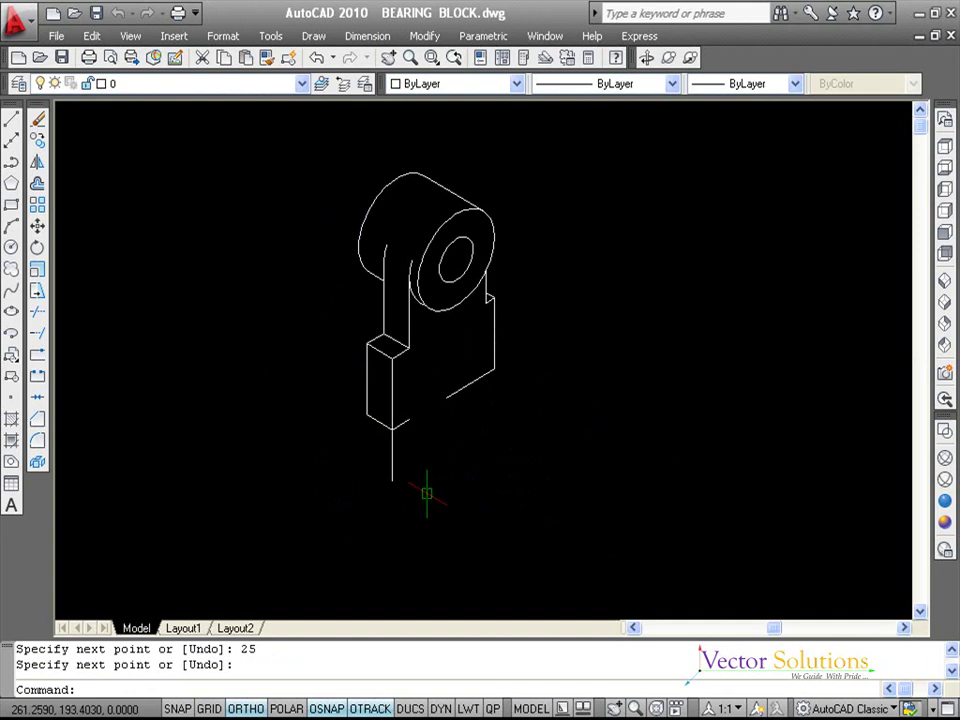
{"action": "key", "text": "Escape"}
{"action": "key", "text": "ctrl+z"}
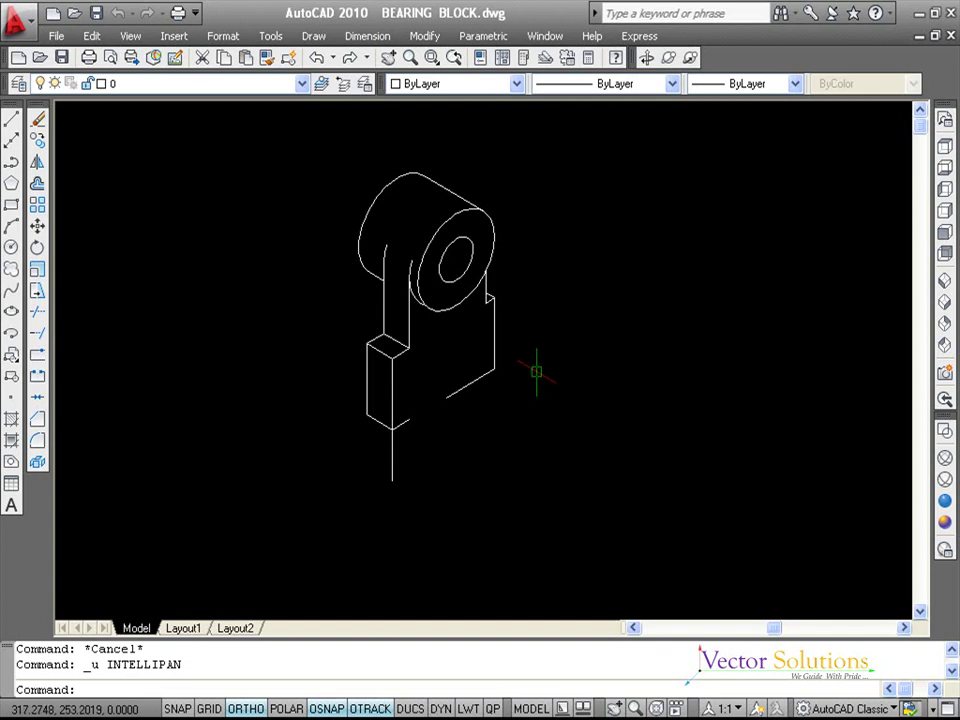
Step: Draw a radius-8 isocircle centred on the vertical line's lower end
{"action": "scroll", "coordinate": [534, 320], "scroll_direction": "down", "scroll_amount": 3}
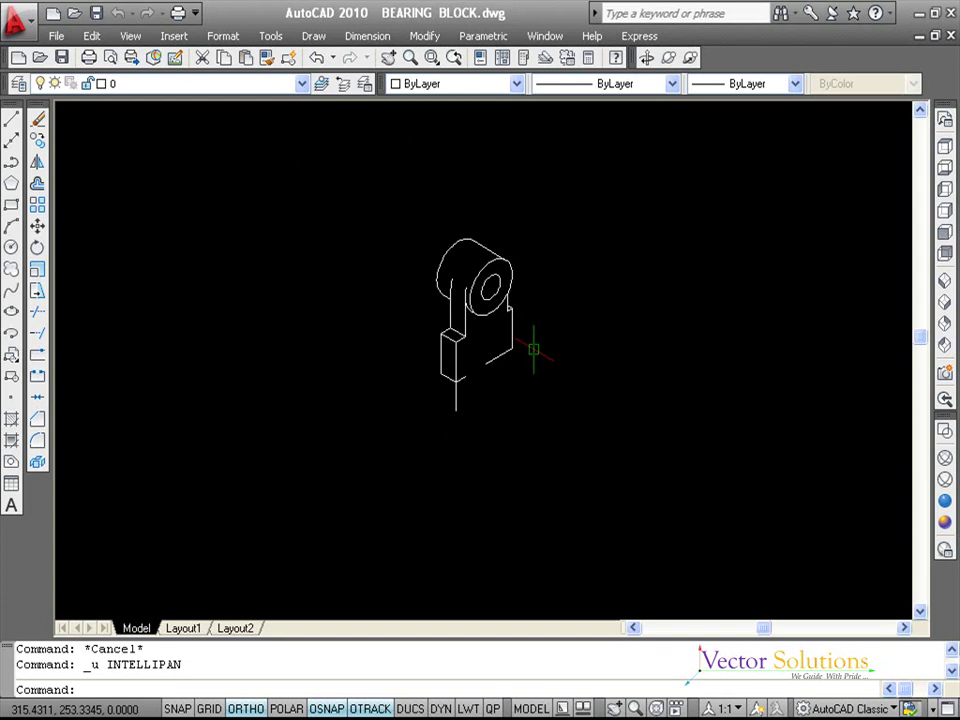
{"action": "middle_click_drag", "start_coordinate": [534, 349], "coordinate": [510, 290]}
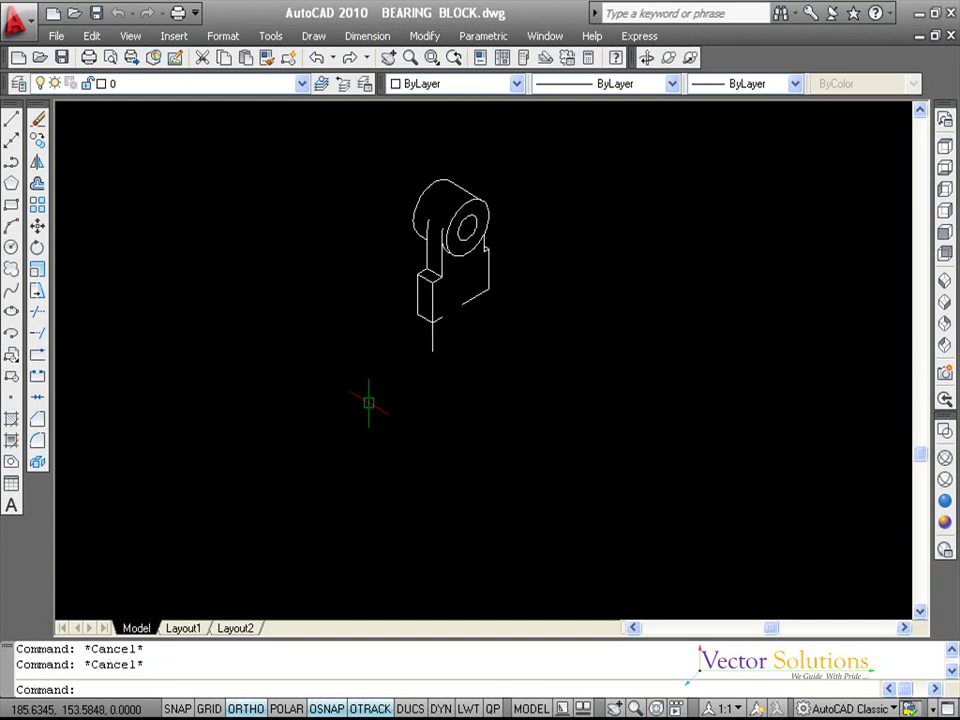
{"action": "left_click", "coordinate": [11, 311]}
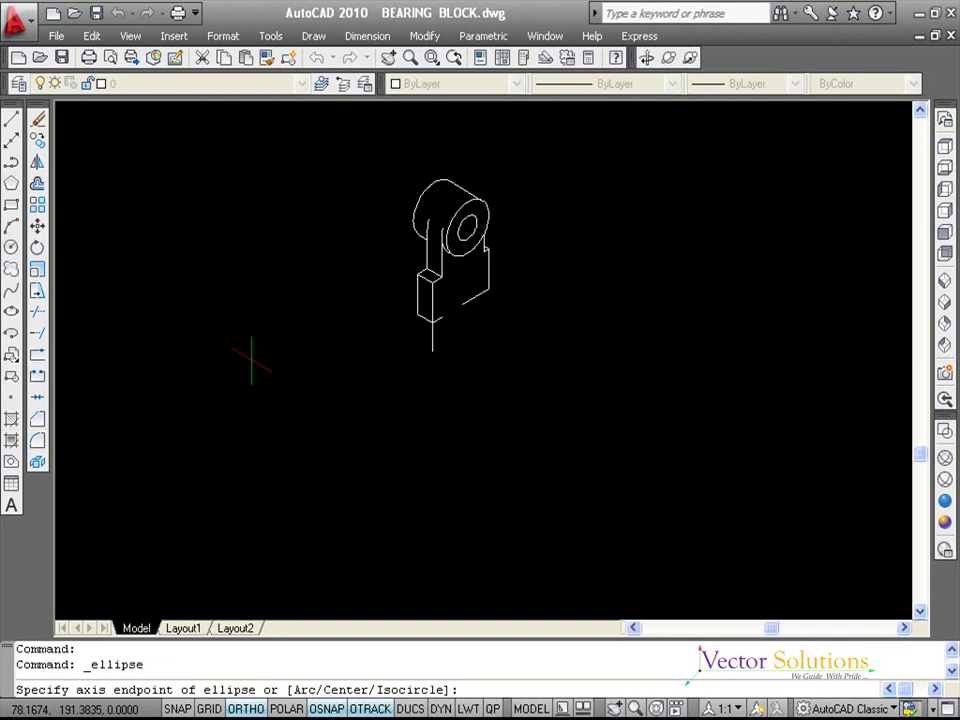
{"action": "type", "text": "I"}
{"action": "key", "text": "Return"}
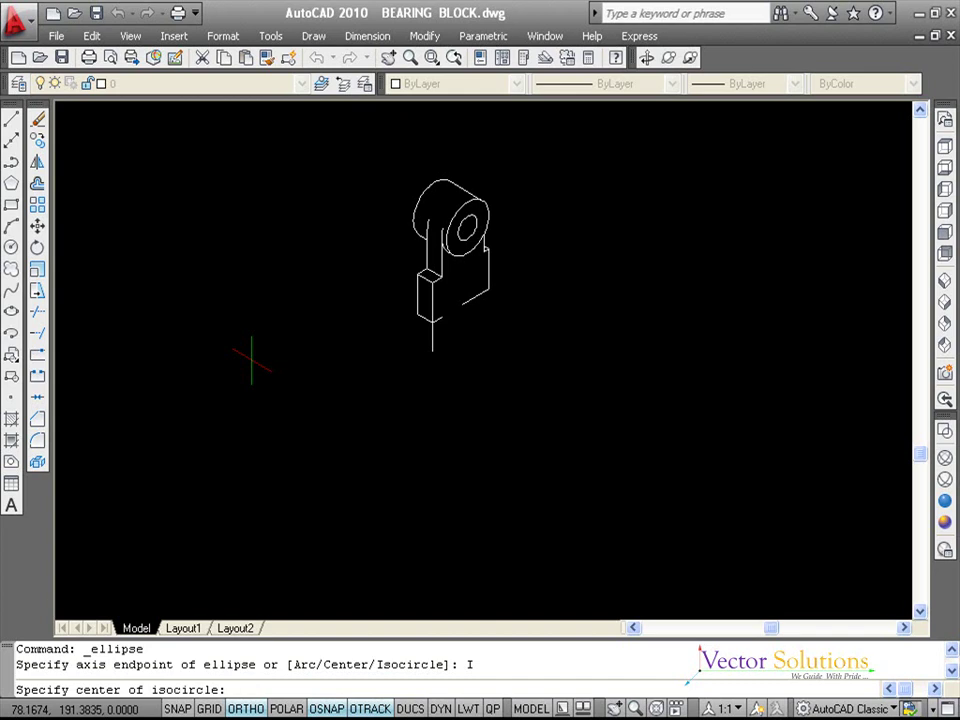
{"action": "left_click", "coordinate": [431, 351]}
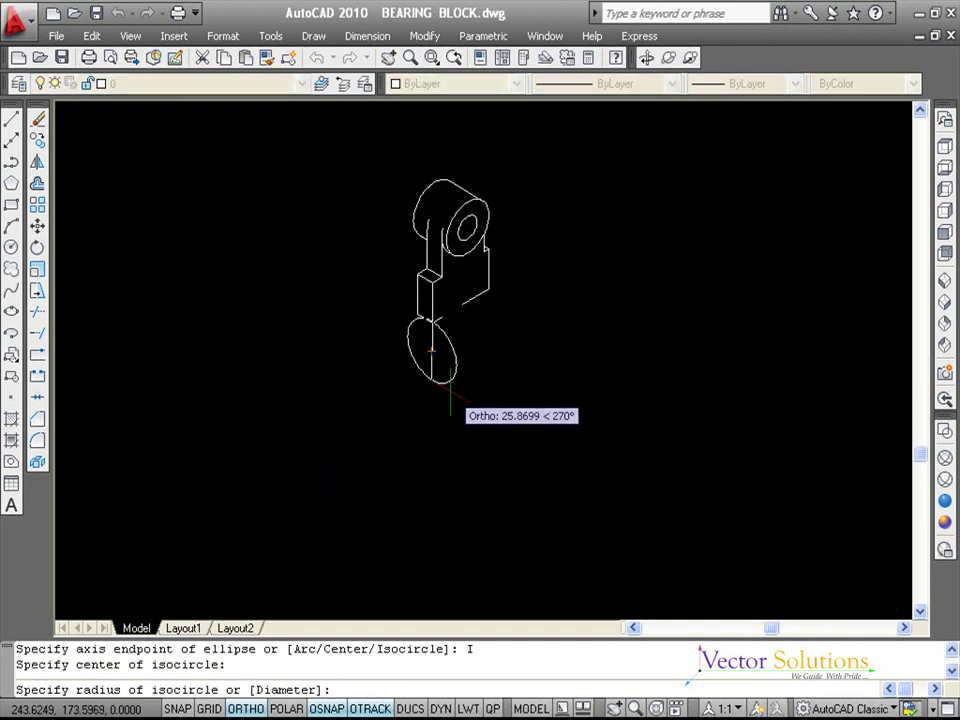
{"action": "type", "text": "8"}
{"action": "key", "text": "Return"}
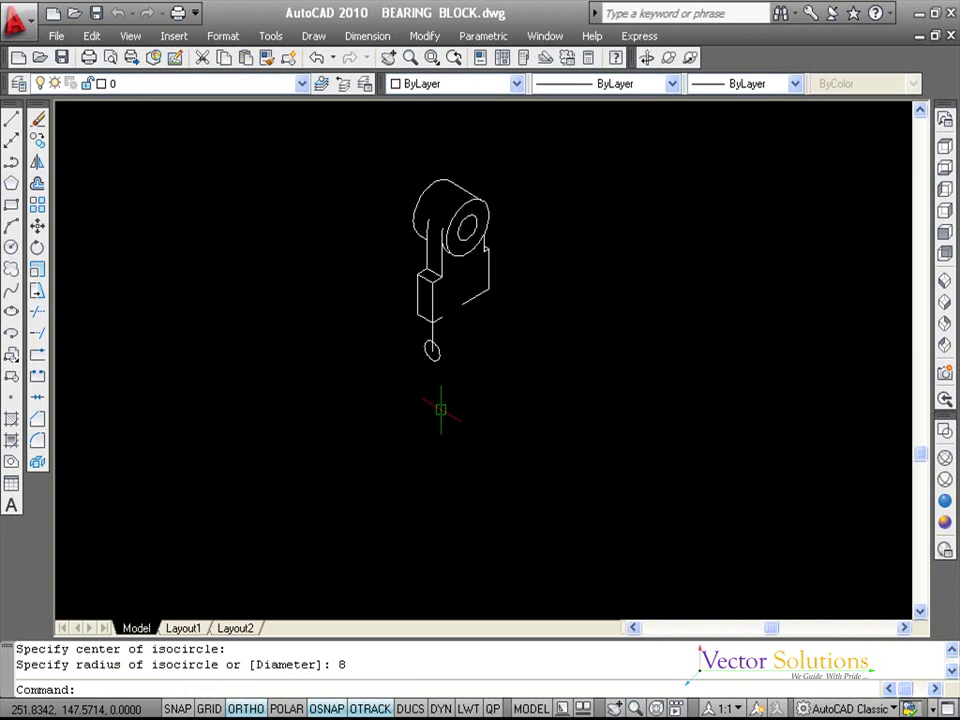
{"action": "key", "text": "Return"}
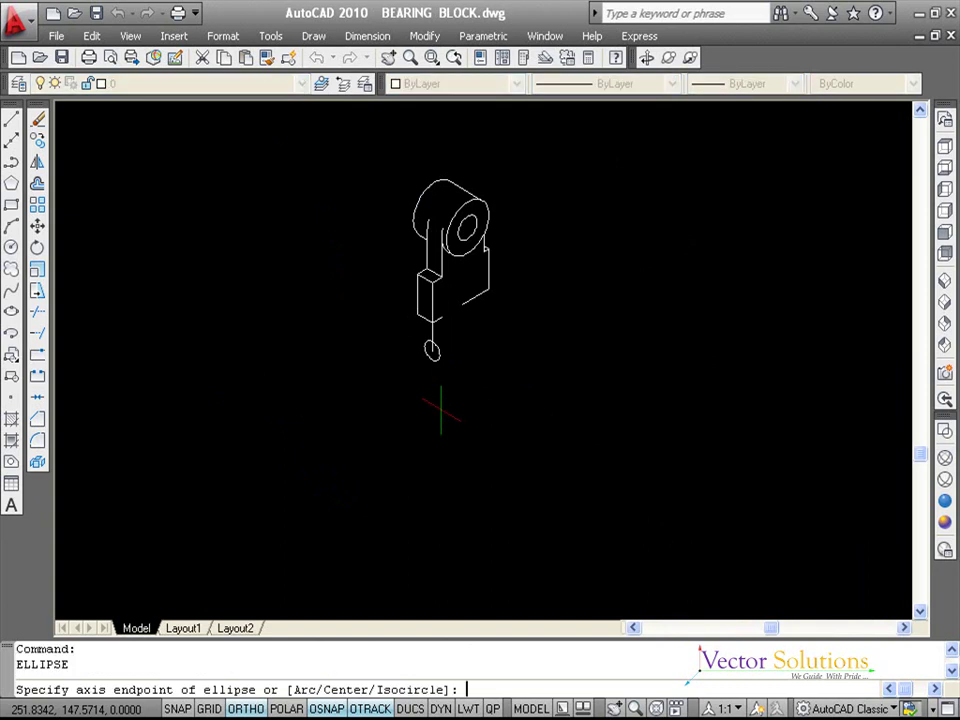
Step: Add a radius-20 isocircle concentric with the small base-hole circle
{"action": "type", "text": "I"}
{"action": "key", "text": "Return"}
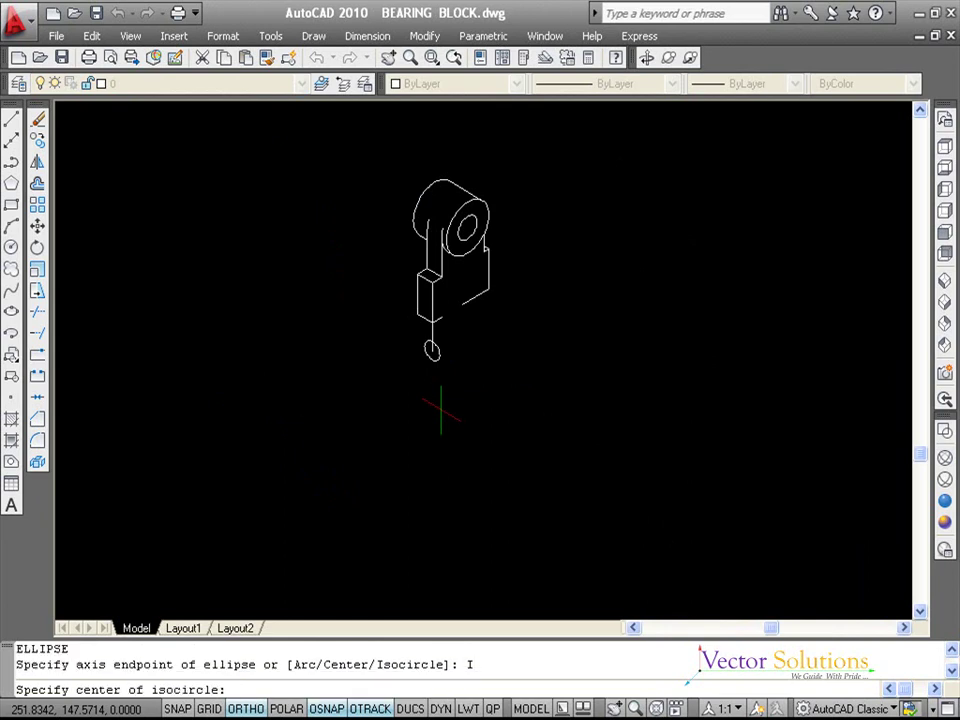
{"action": "left_click", "coordinate": [431, 348]}
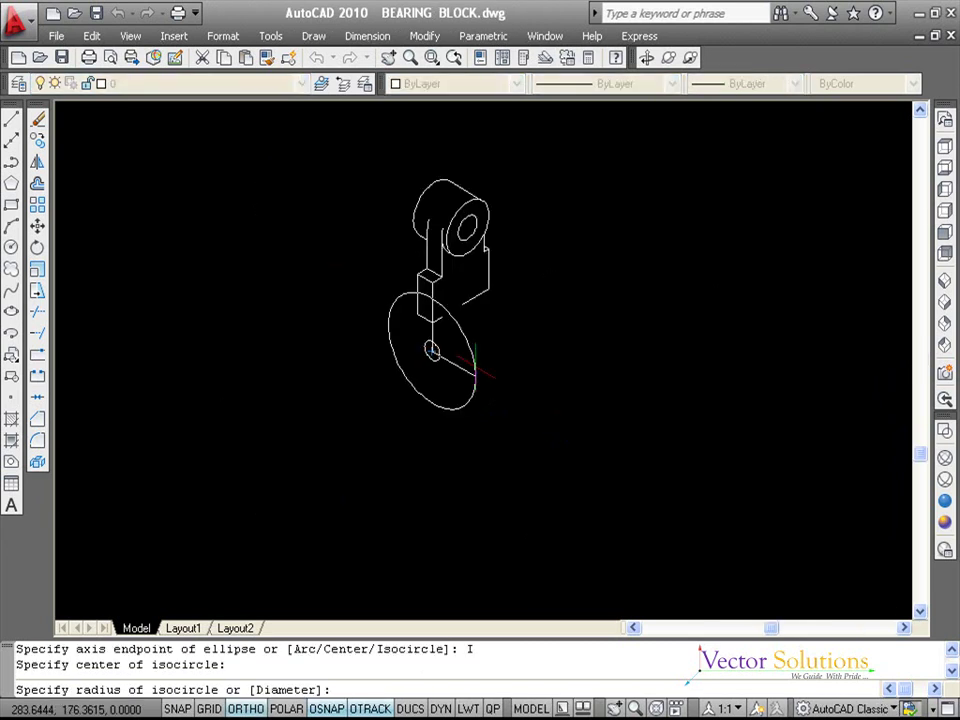
{"action": "type", "text": "20"}
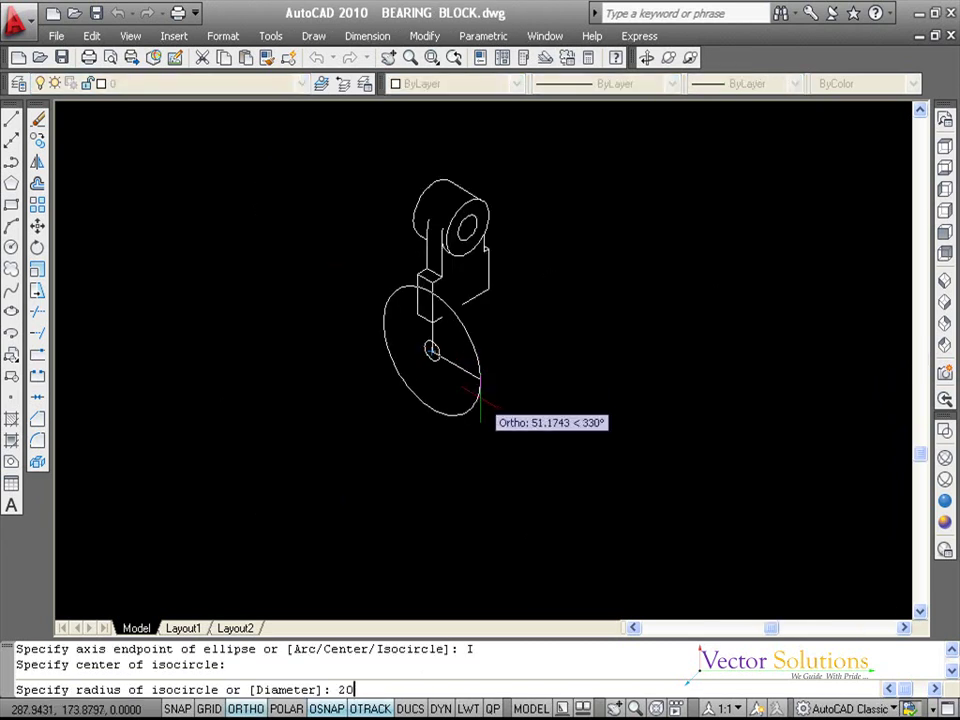
{"action": "key", "text": "Return"}
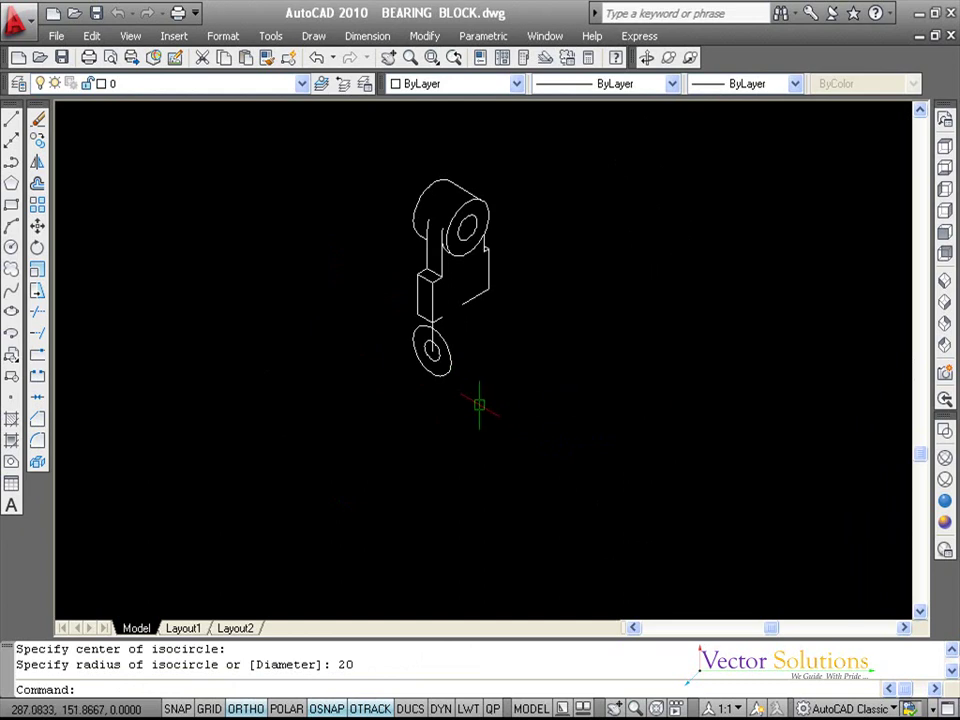
{"action": "key", "text": "Return"}
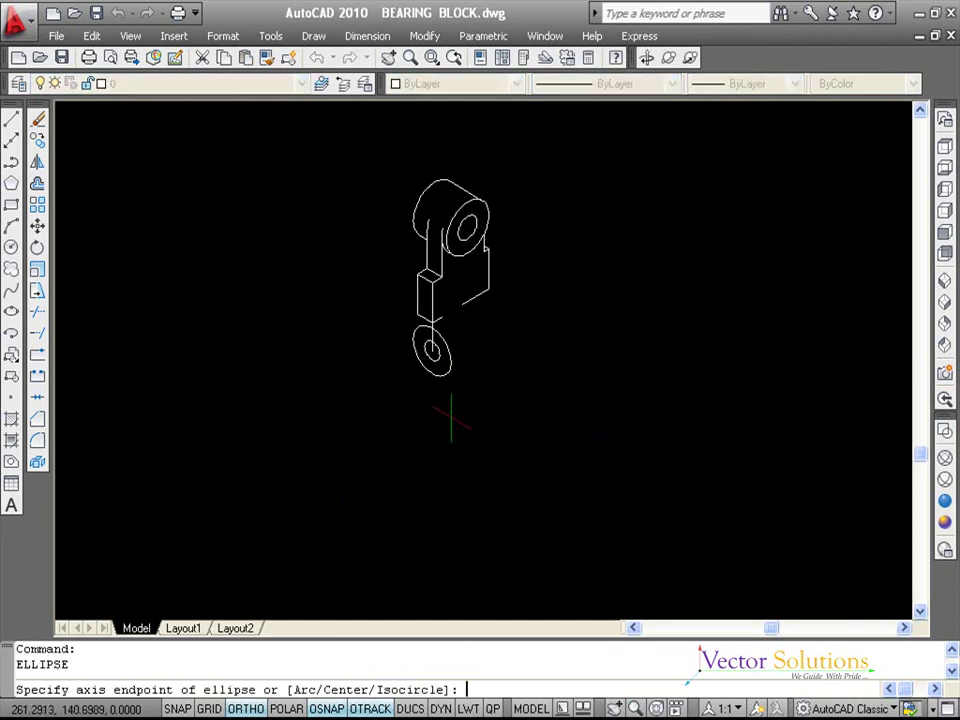
Step: Add a radius-35 isocircle on the same shared centre
{"action": "type", "text": "I"}
{"action": "key", "text": "Return"}
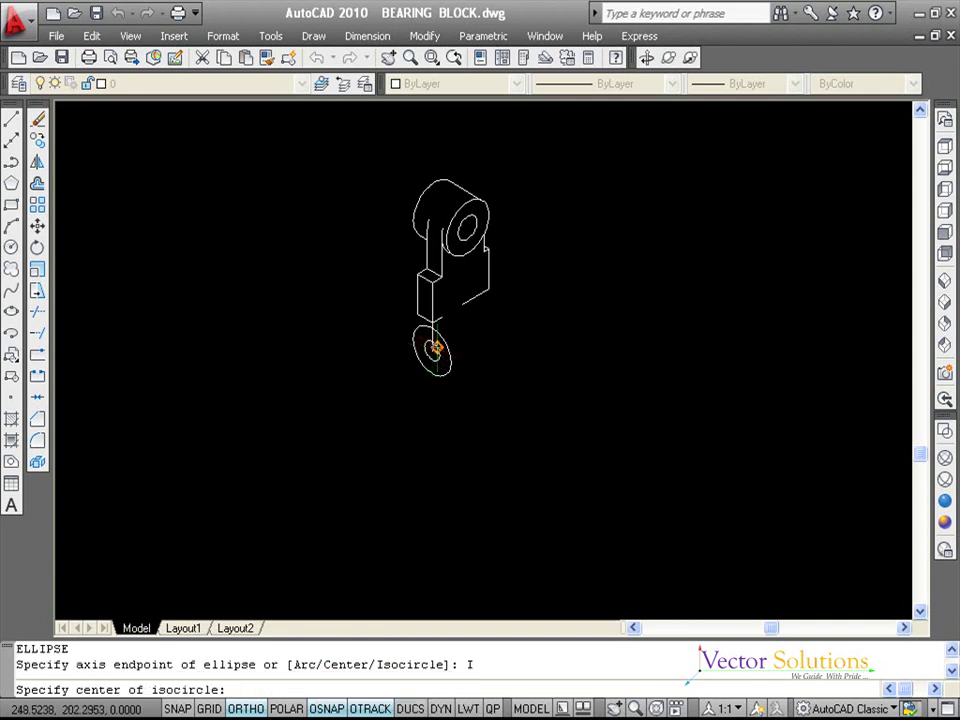
{"action": "left_click", "coordinate": [435, 348]}
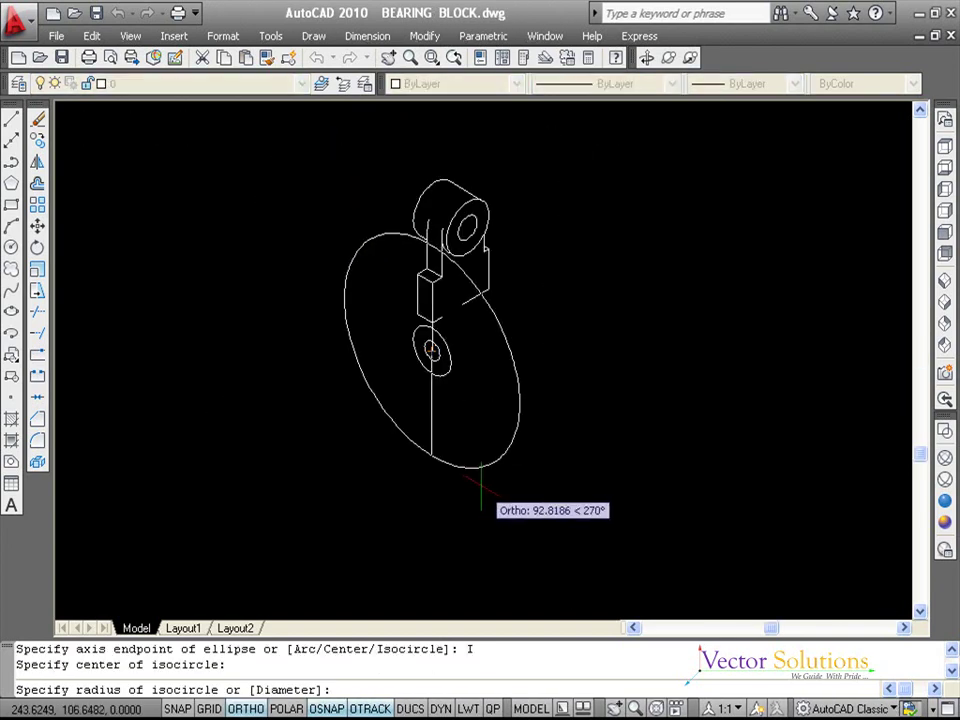
{"action": "type", "text": "35"}
{"action": "key", "text": "Return"}
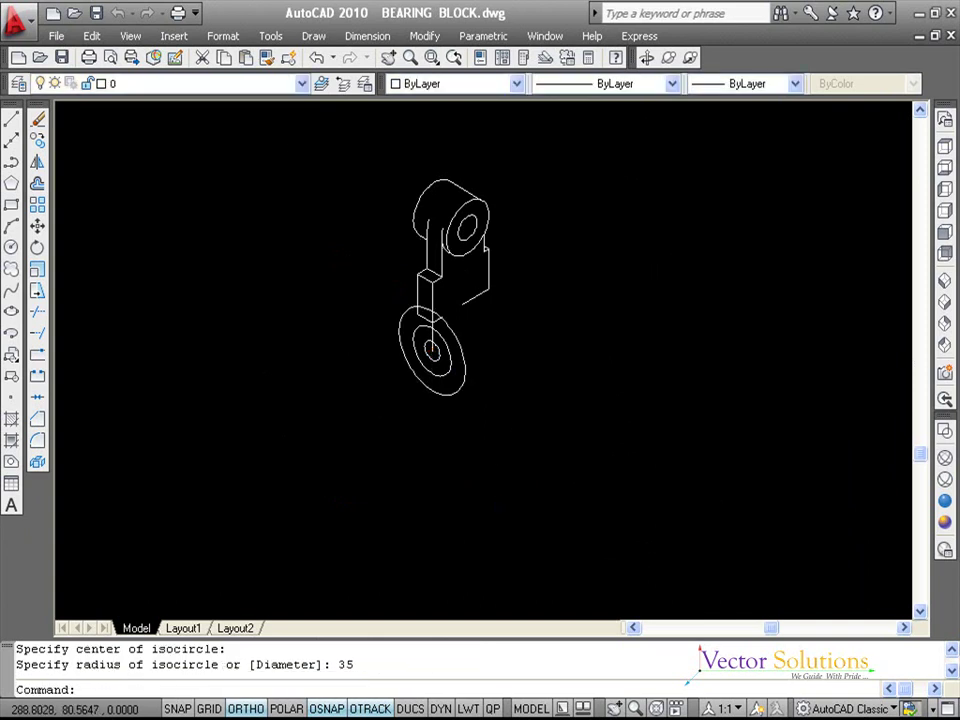
{"action": "key", "text": "Return"}
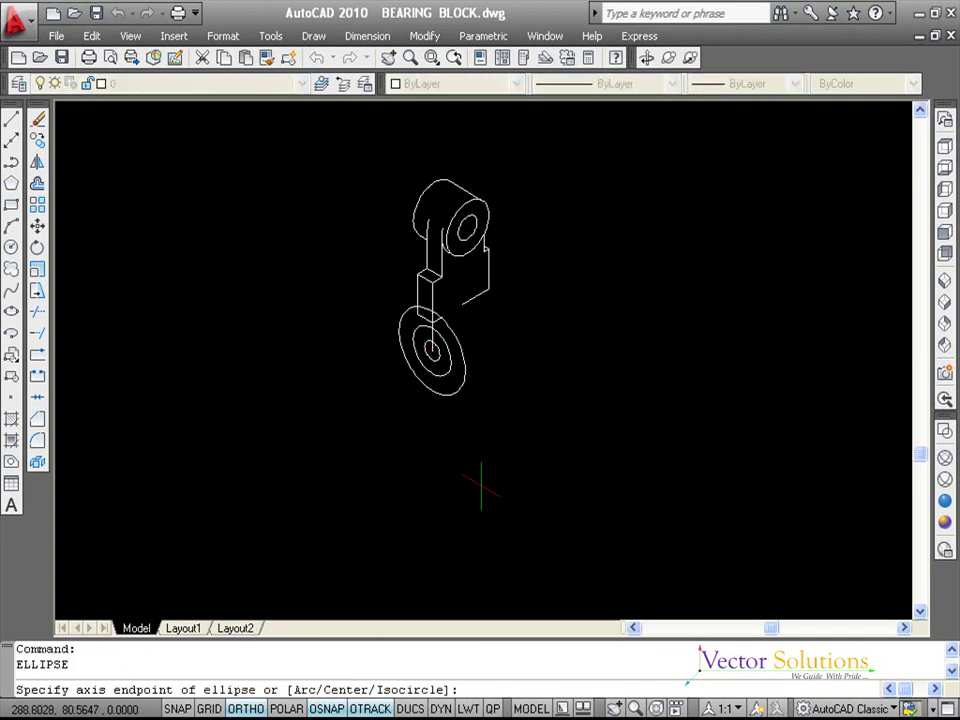
Step: Draw a radius 55 isometric circle at the concentric circles' centre
{"action": "left_click", "coordinate": [432, 351]}
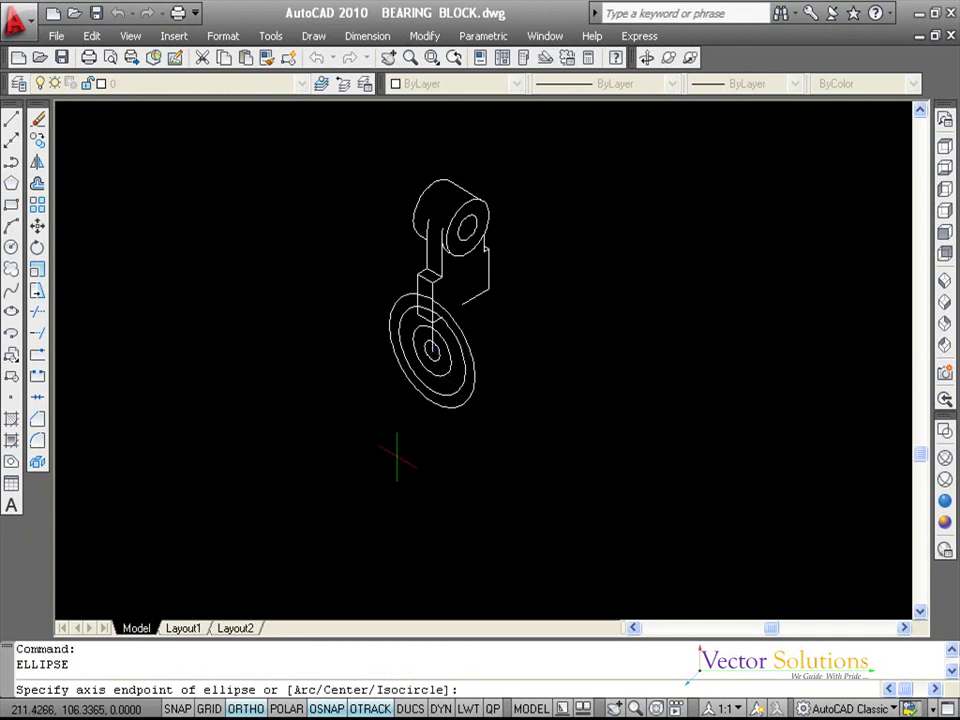
{"action": "type", "text": "I"}
{"action": "key", "text": "Return"}
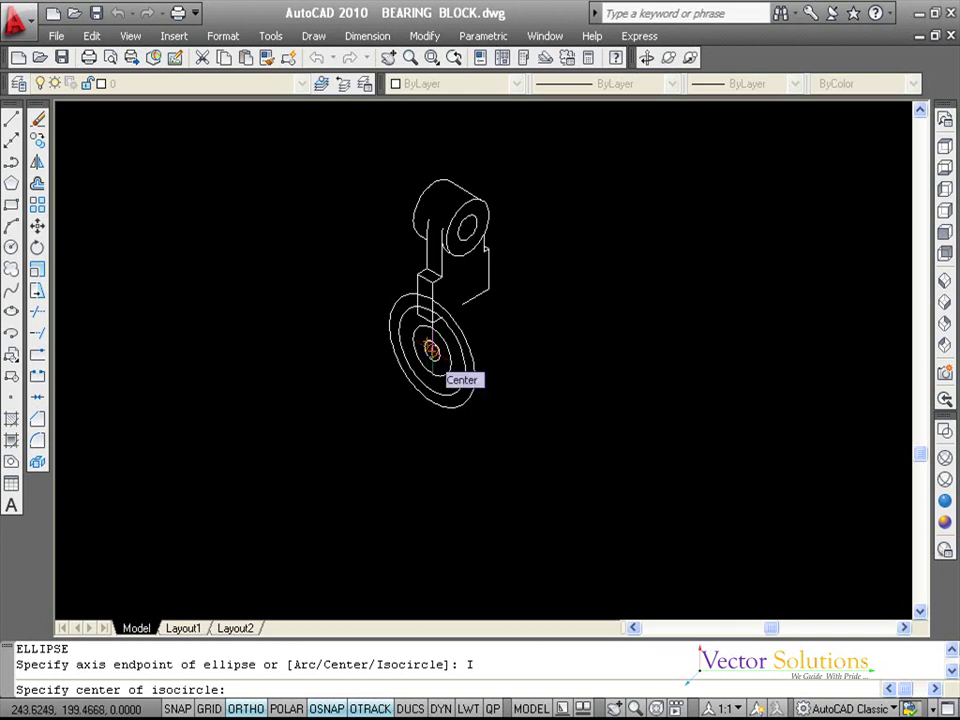
{"action": "left_click", "coordinate": [430, 349]}
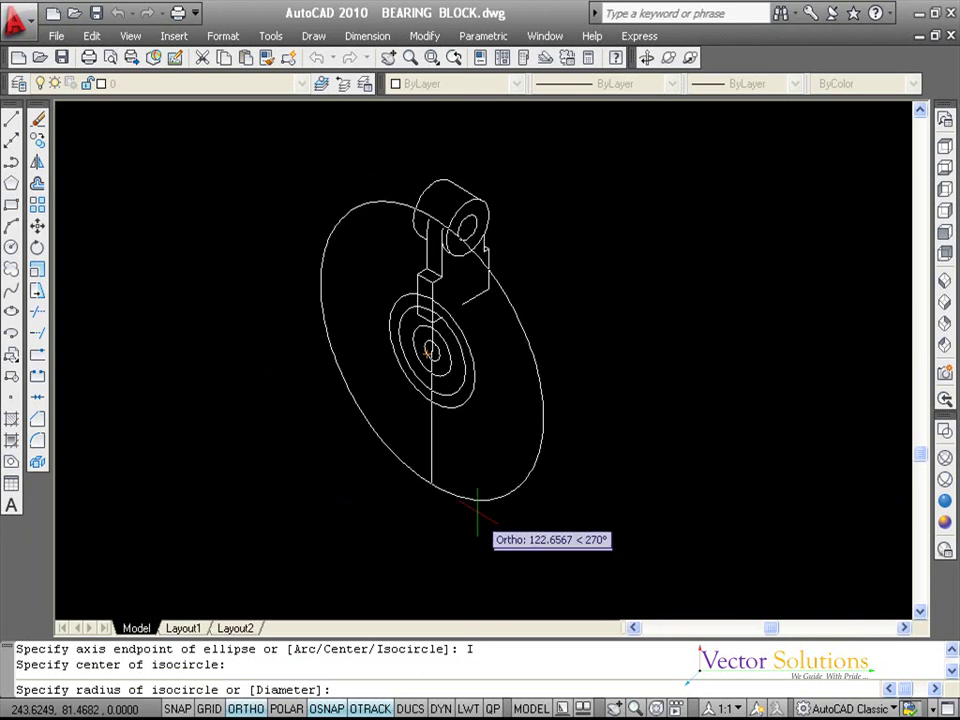
{"action": "type", "text": "55"}
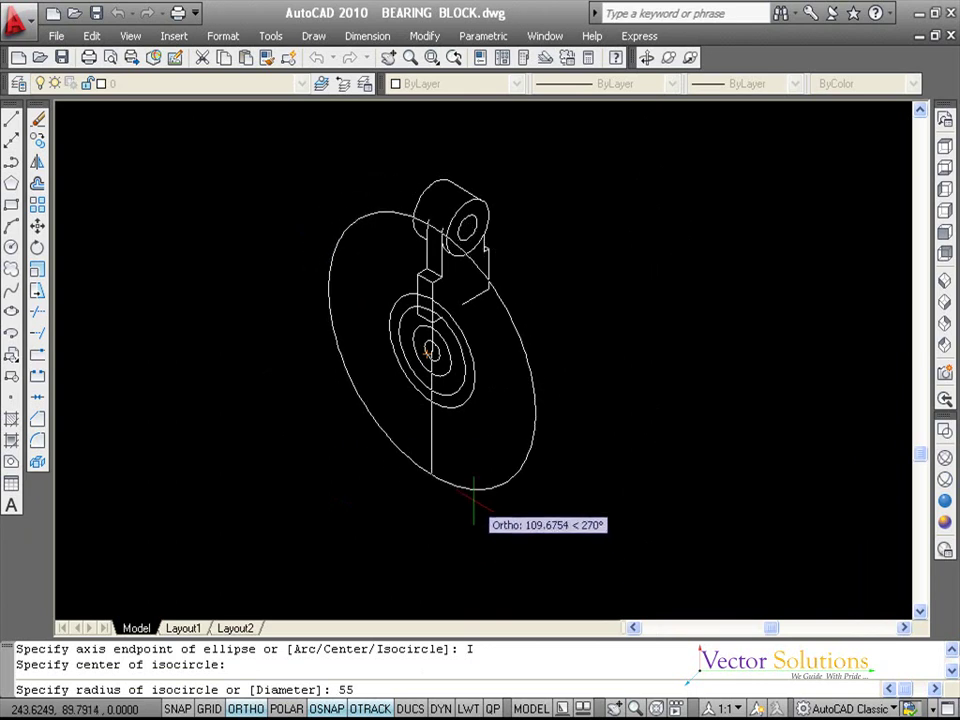
{"action": "key", "text": "Return"}
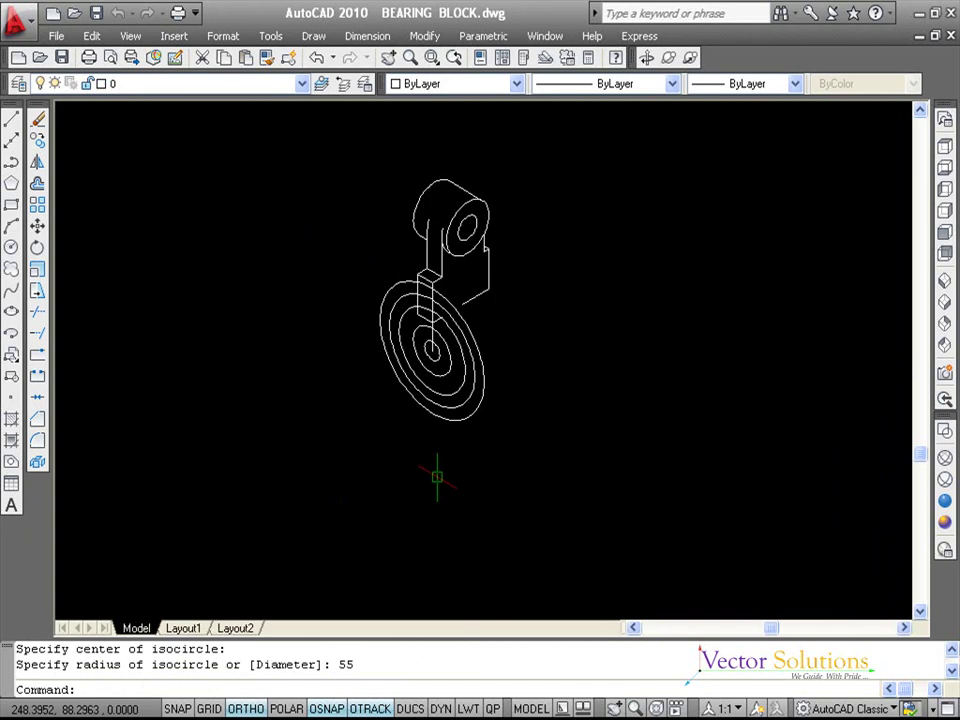
Step: Add a radius 65 isocircle at the same centre as the base plate's outer edge
{"action": "key", "text": "Return"}
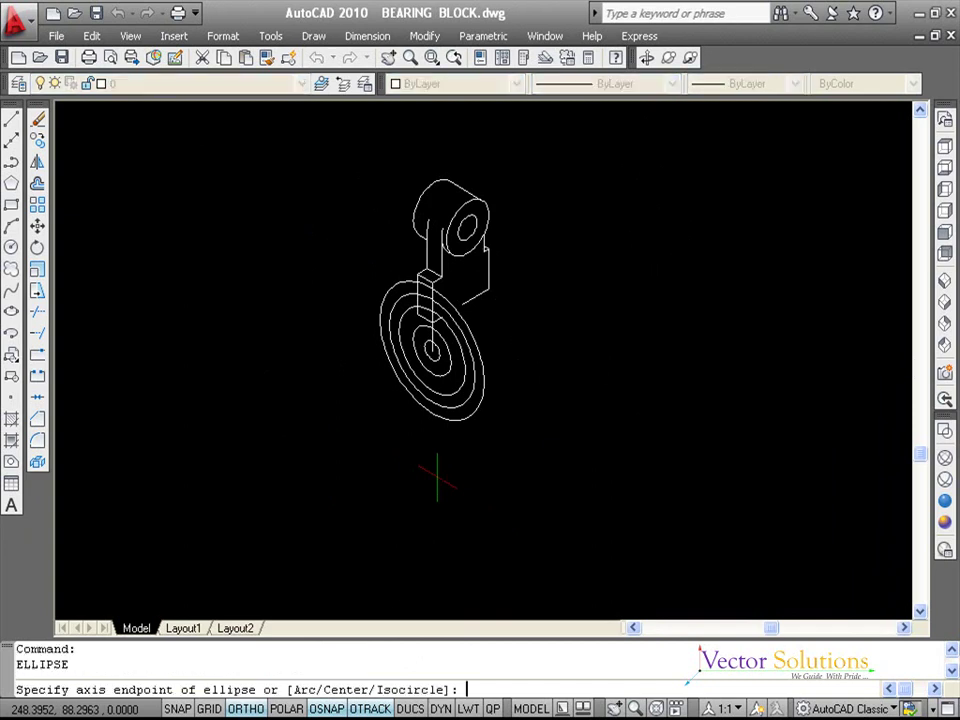
{"action": "type", "text": "I"}
{"action": "key", "text": "Return"}
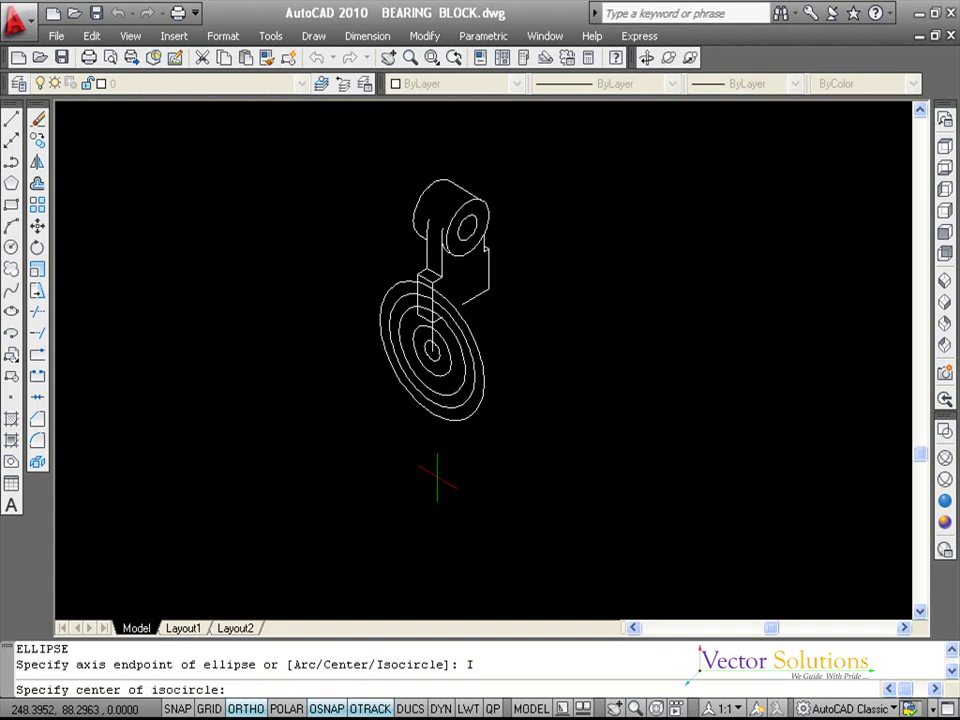
{"action": "left_click", "coordinate": [432, 349]}
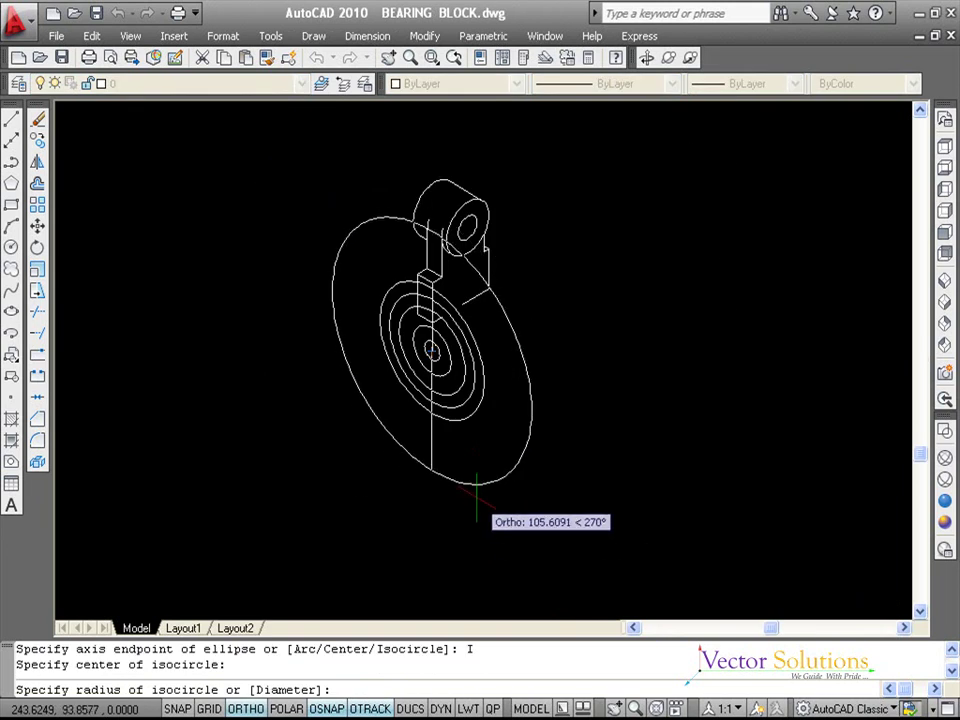
{"action": "type", "text": "65"}
{"action": "key", "text": "Return"}
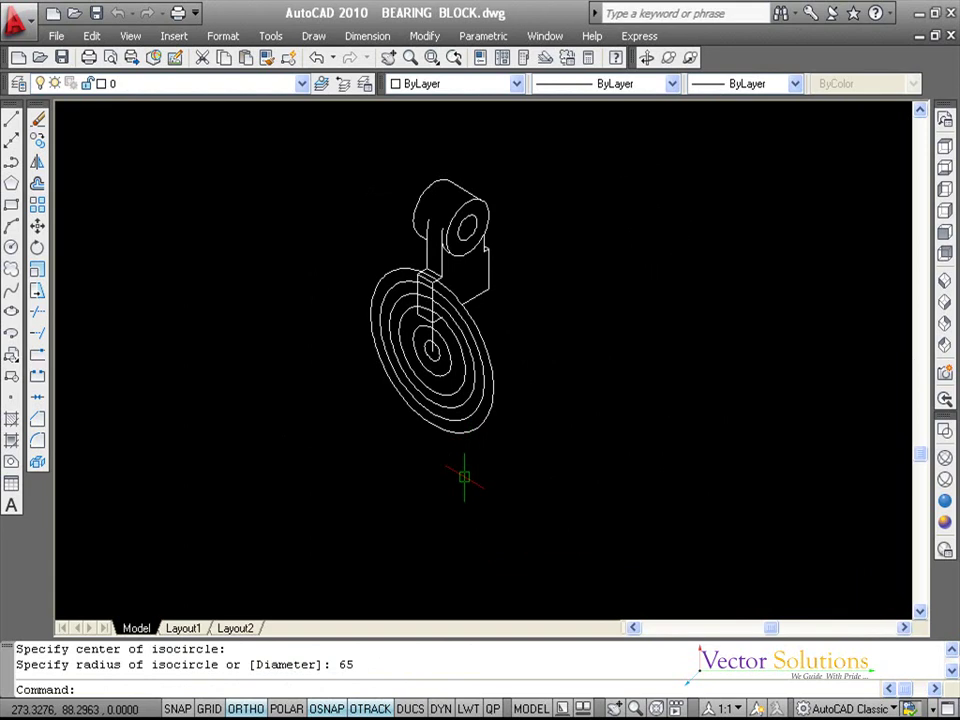
{"action": "key", "text": "Escape"}
{"action": "key", "text": "Escape"}
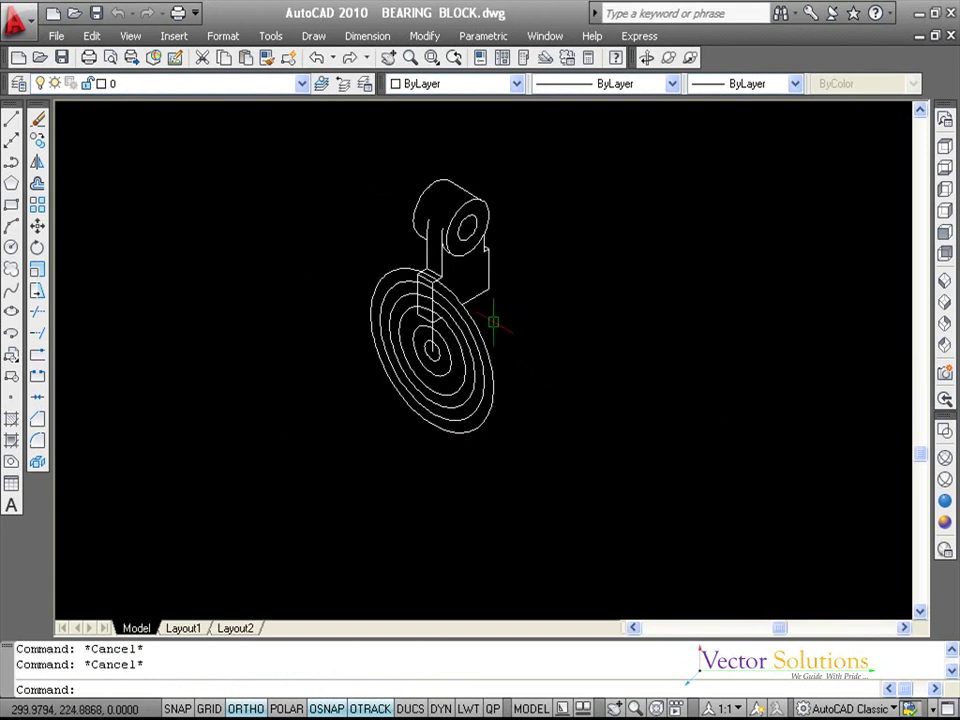
Step: Draw lower-left and lower-right radial lines from the circles' centre to the radius 65 ring
{"action": "scroll", "coordinate": [493, 318], "scroll_direction": "up", "scroll_amount": 3}
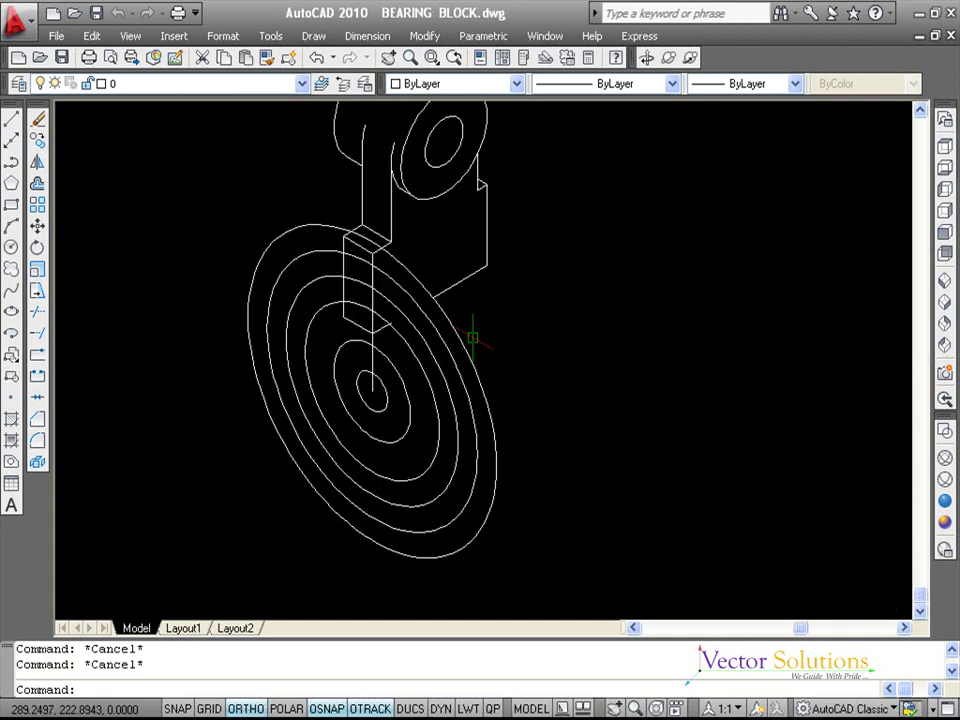
{"action": "left_click", "coordinate": [11, 118]}
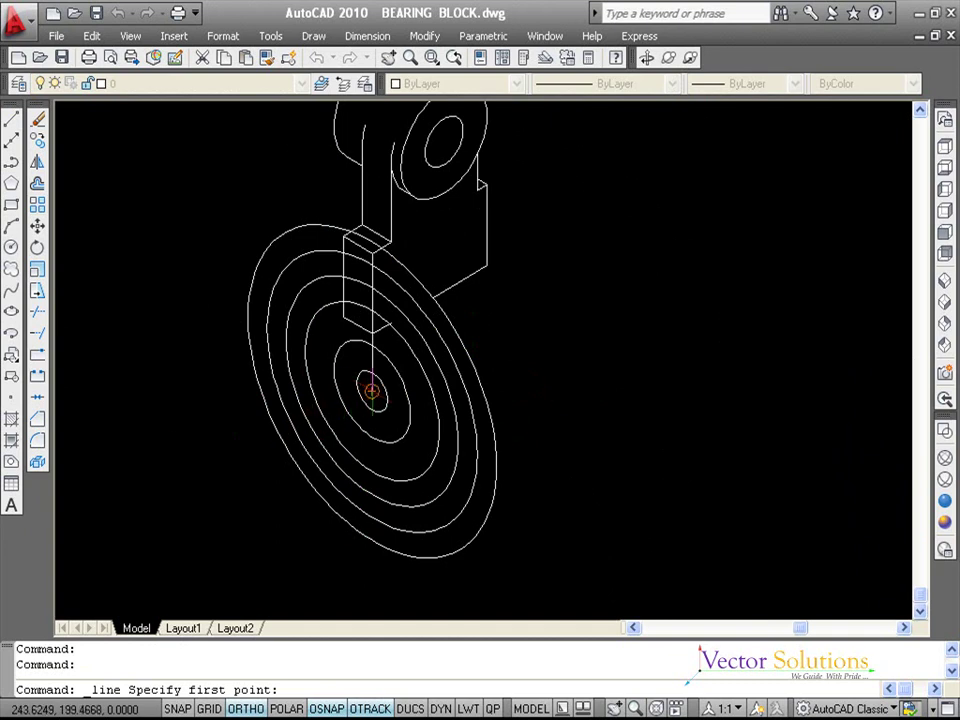
{"action": "left_click", "coordinate": [371, 390]}
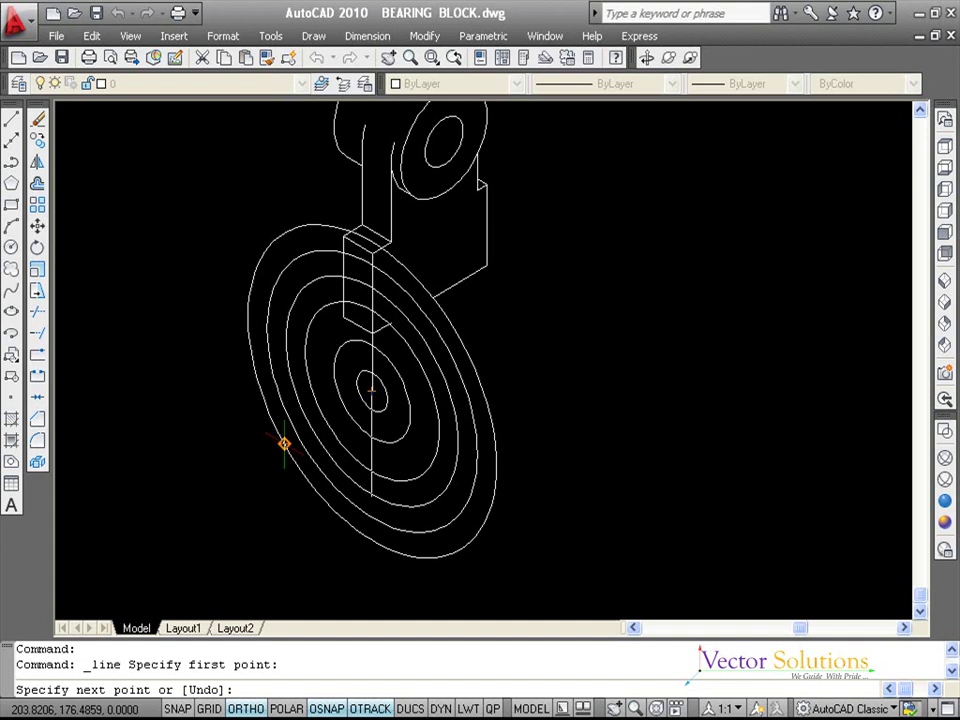
{"action": "left_click", "coordinate": [284, 443]}
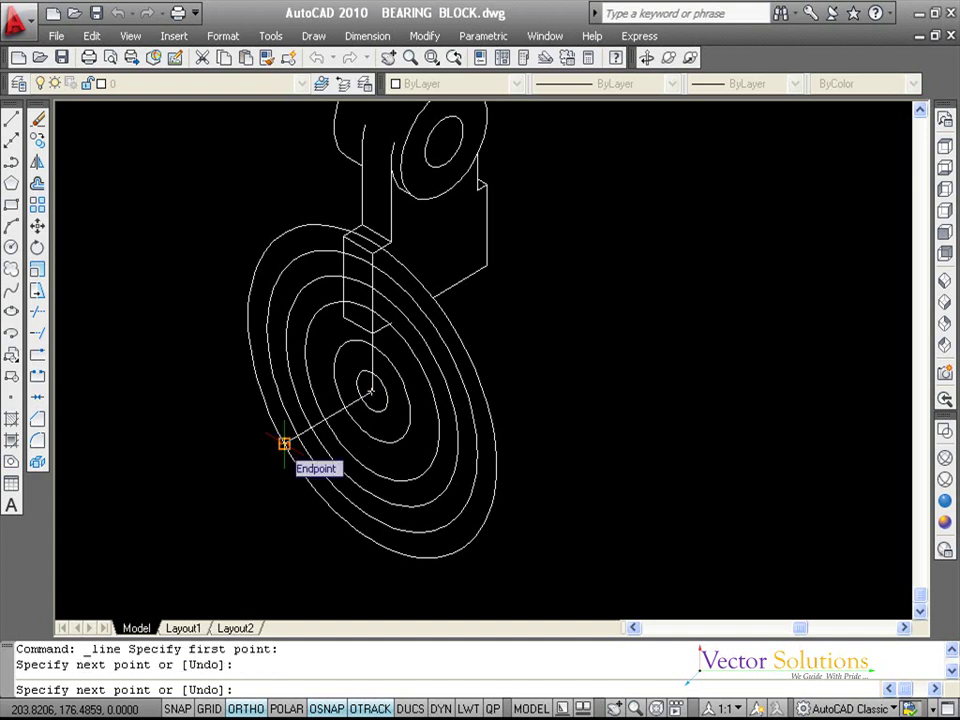
{"action": "key", "text": "Return"}
{"action": "key", "text": "Return"}
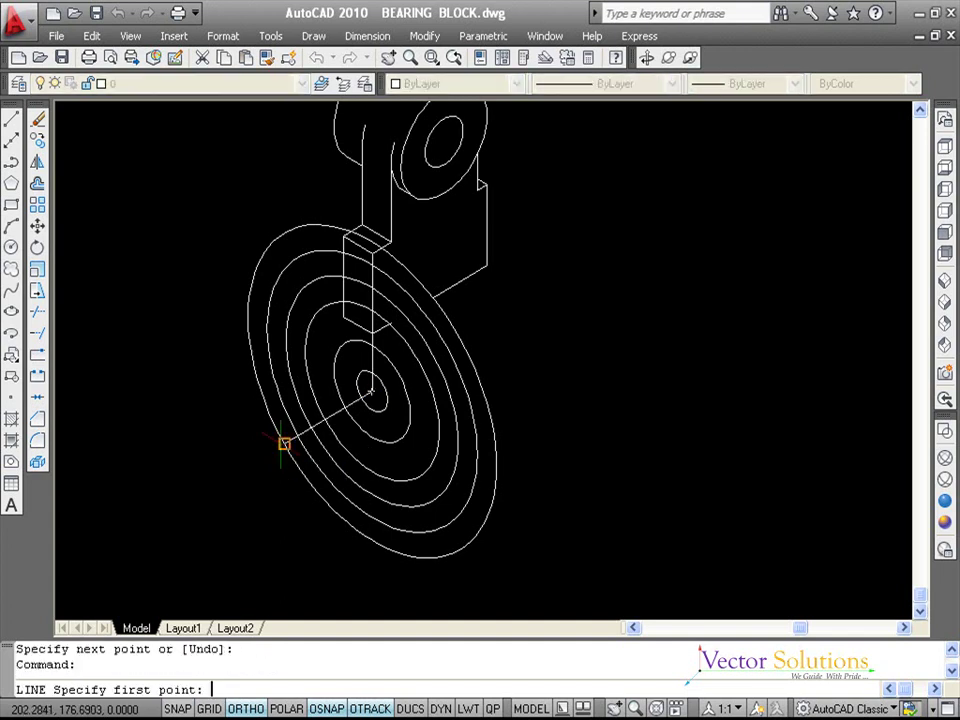
{"action": "left_click", "coordinate": [371, 392]}
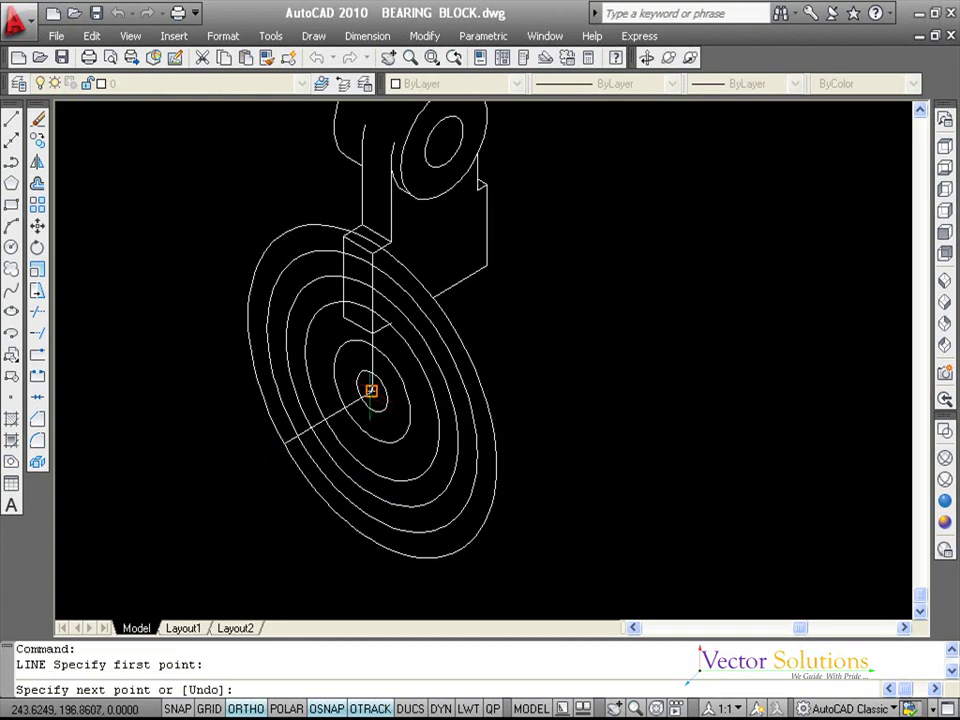
{"action": "left_click", "coordinate": [459, 549]}
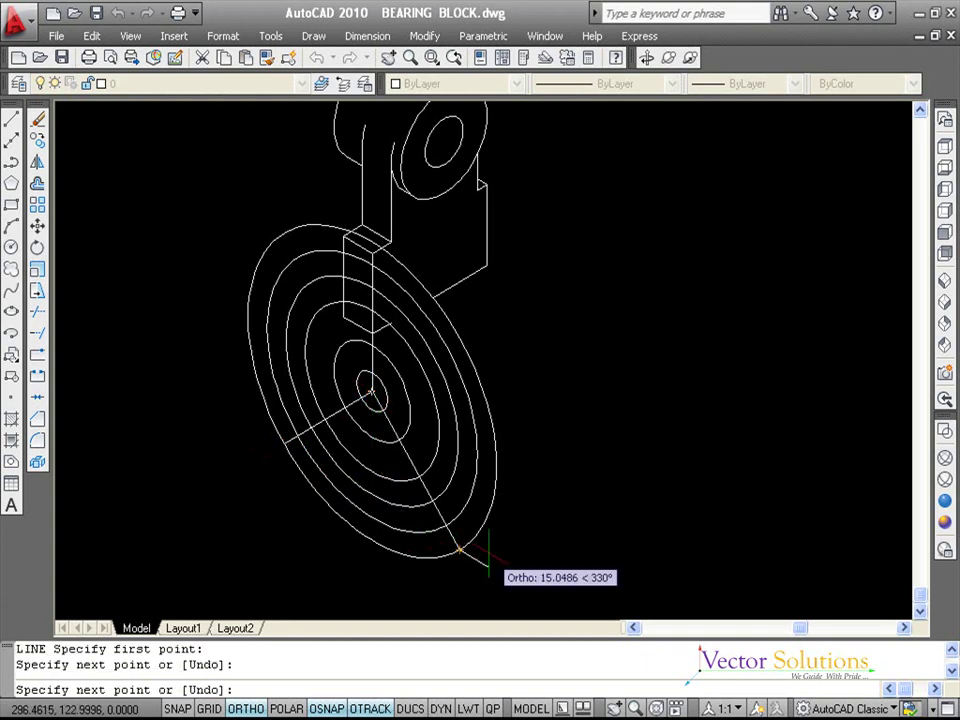
{"action": "key", "text": "Return"}
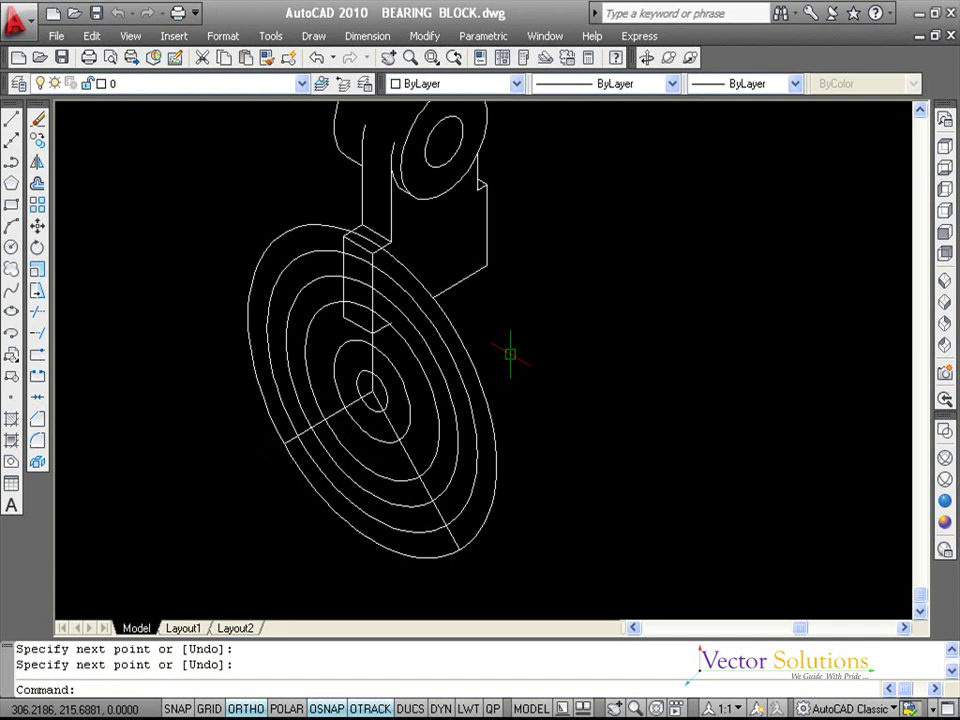
{"action": "left_click", "coordinate": [364, 37]}
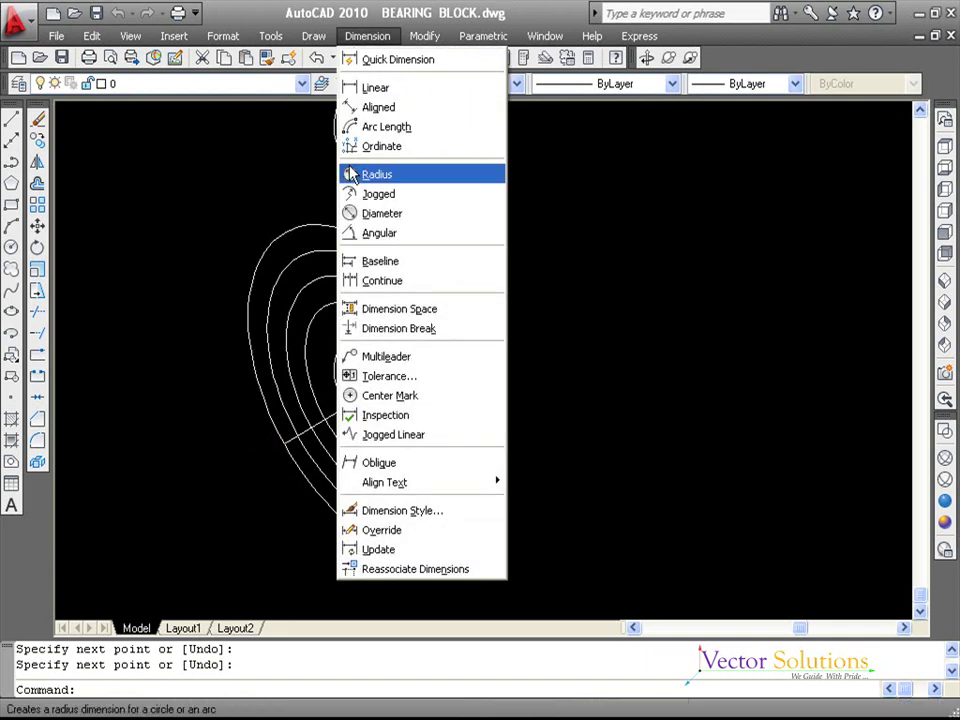
{"action": "left_click", "coordinate": [364, 236]}
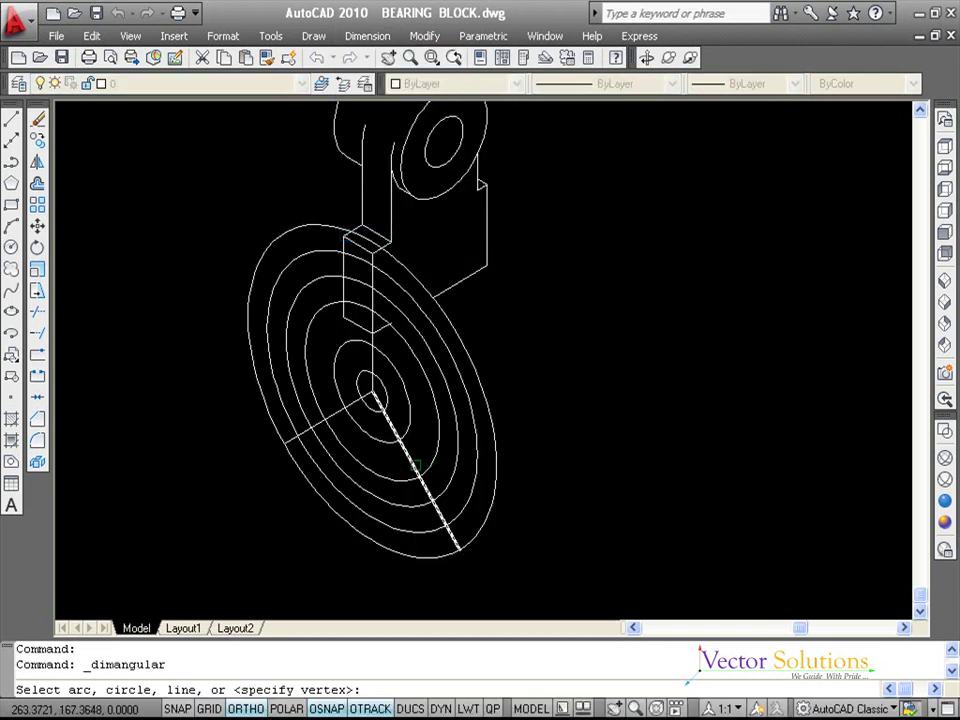
{"action": "left_click", "coordinate": [421, 485]}
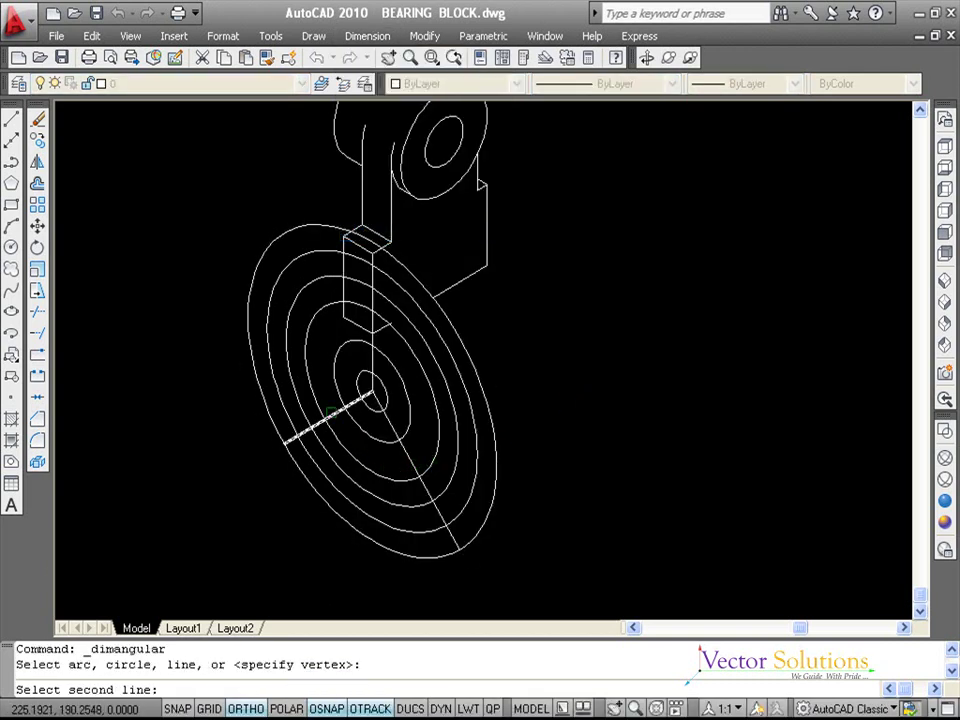
{"action": "left_click", "coordinate": [300, 435]}
{"action": "left_click", "coordinate": [318, 580]}
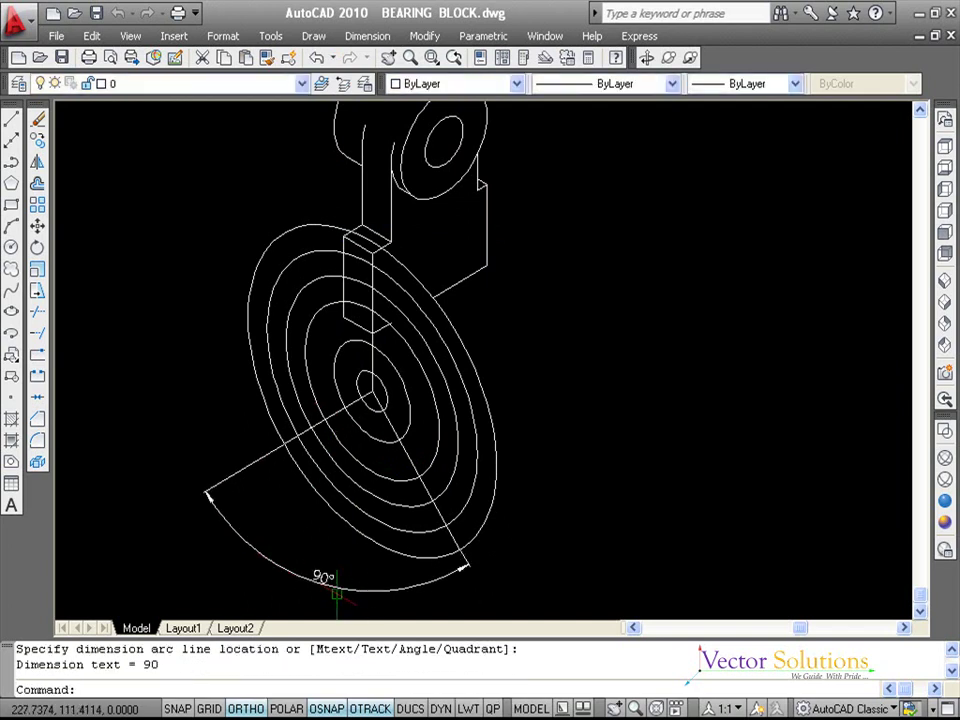
{"action": "left_click", "coordinate": [341, 601]}
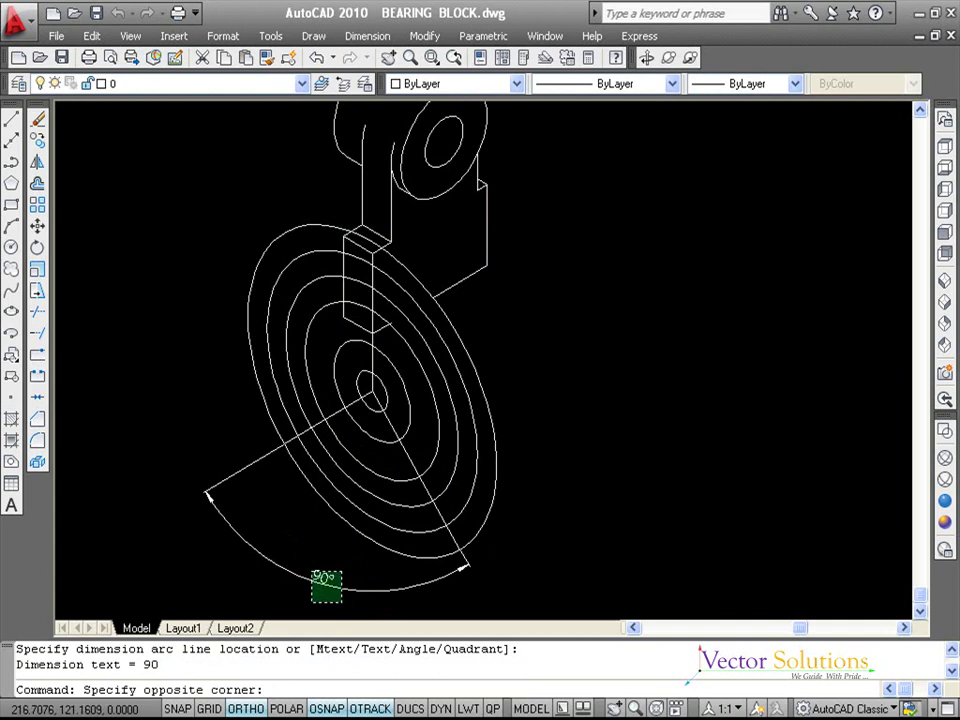
{"action": "left_click", "coordinate": [317, 574]}
{"action": "key", "text": "Delete"}
{"action": "key", "text": "Escape"}
{"action": "key", "text": "Escape"}
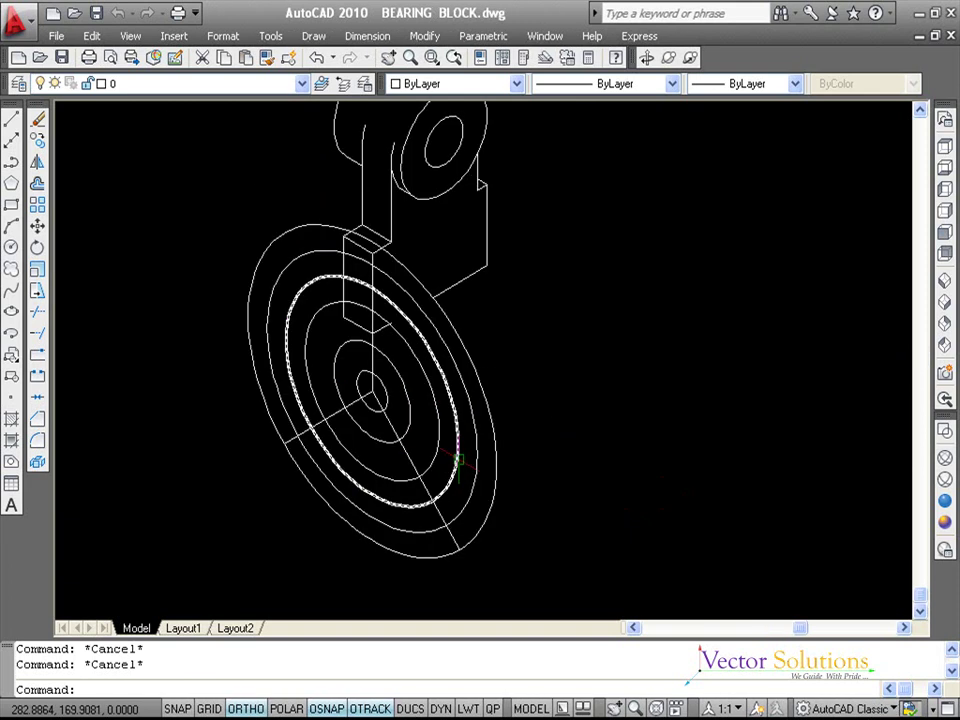
Step: Draw a radius 10 isocircle centred on the lower-right radial line
{"action": "left_click", "coordinate": [11, 311]}
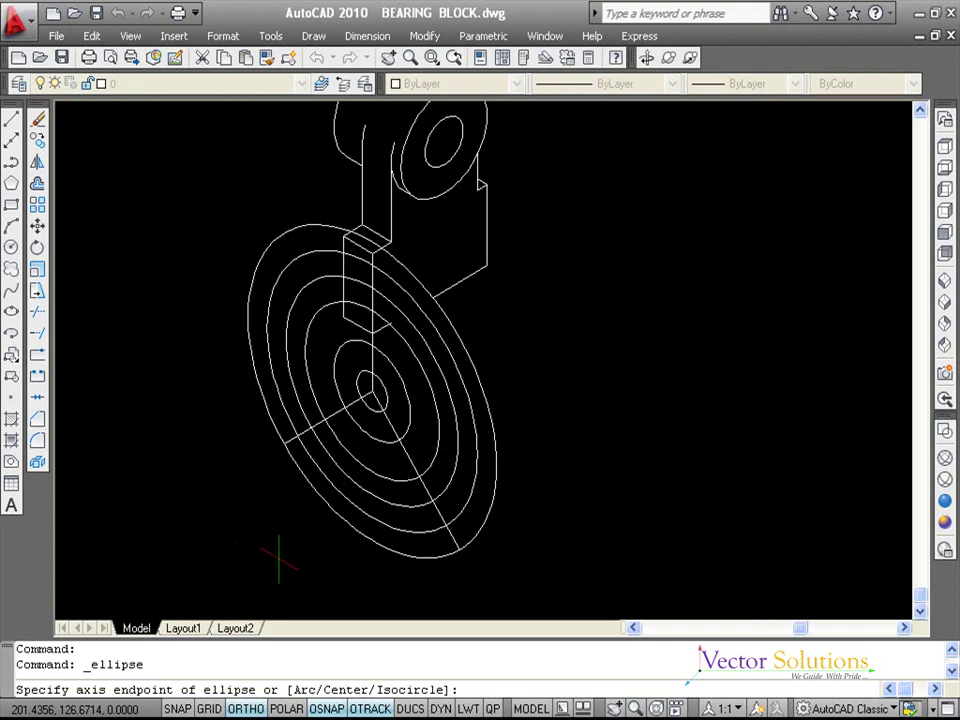
{"action": "type", "text": "I"}
{"action": "key", "text": "Return"}
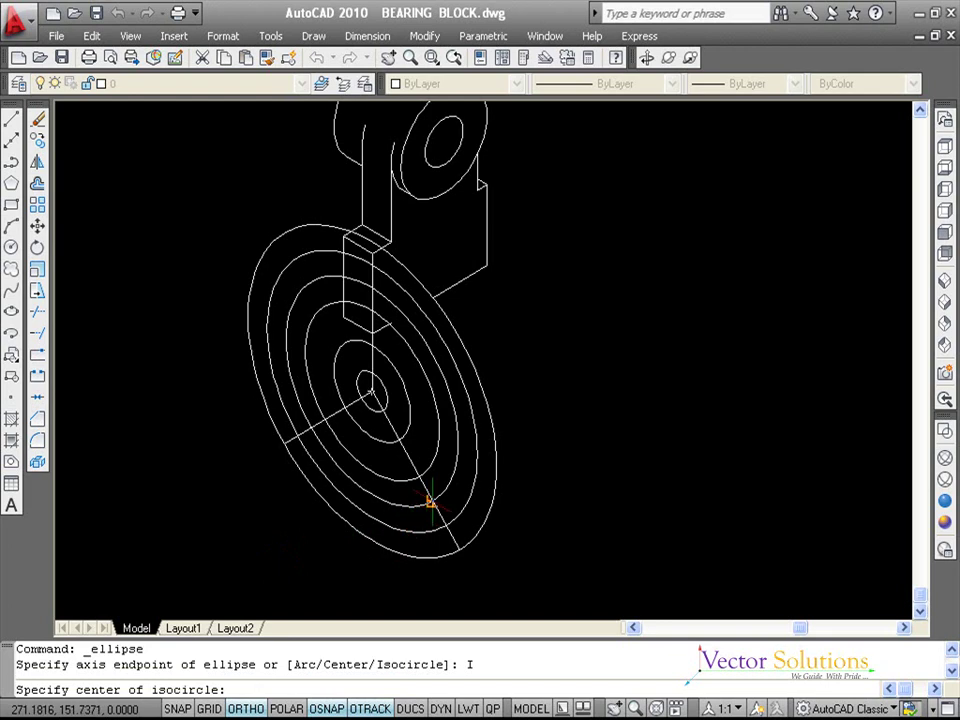
{"action": "left_click", "coordinate": [430, 502]}
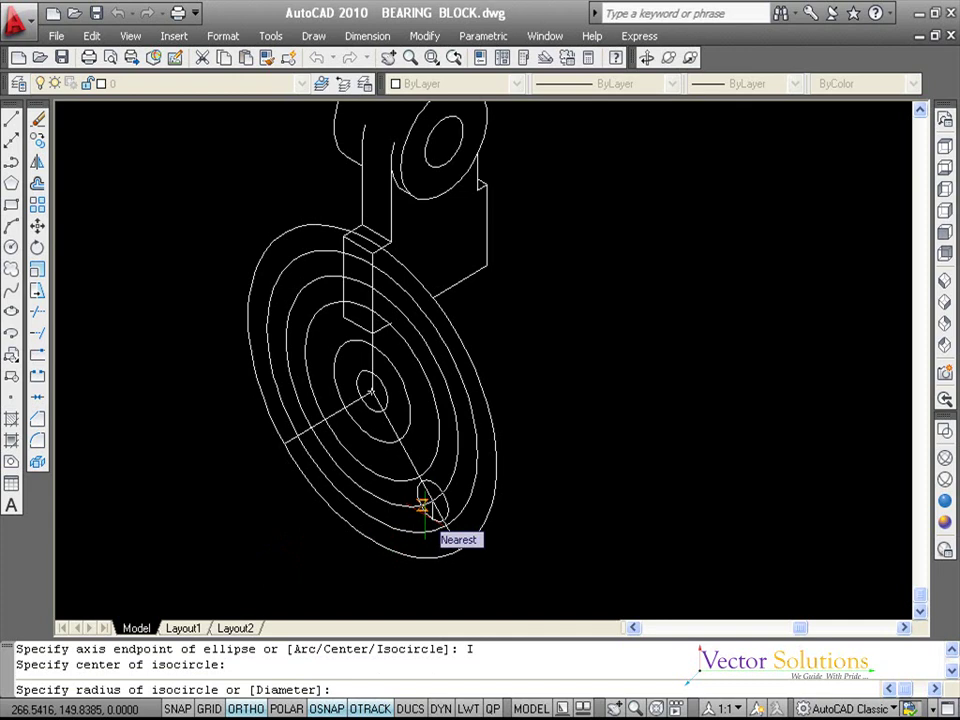
{"action": "type", "text": "10"}
{"action": "key", "text": "Return"}
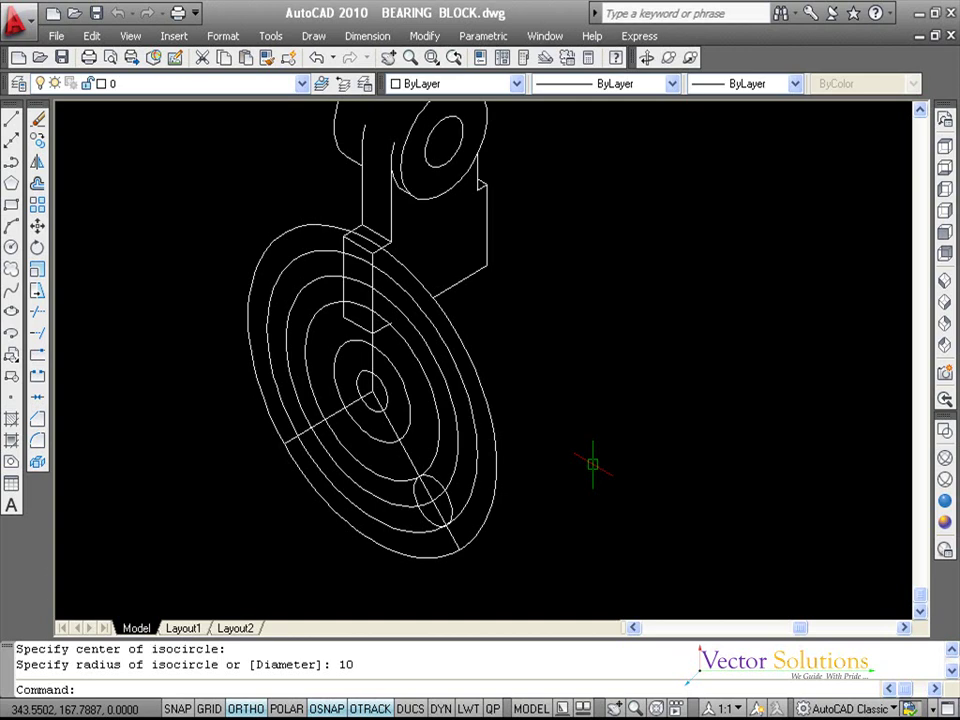
Step: Add a concentric radius 20 isocircle around the radius 10 one
{"action": "key", "text": "Return"}
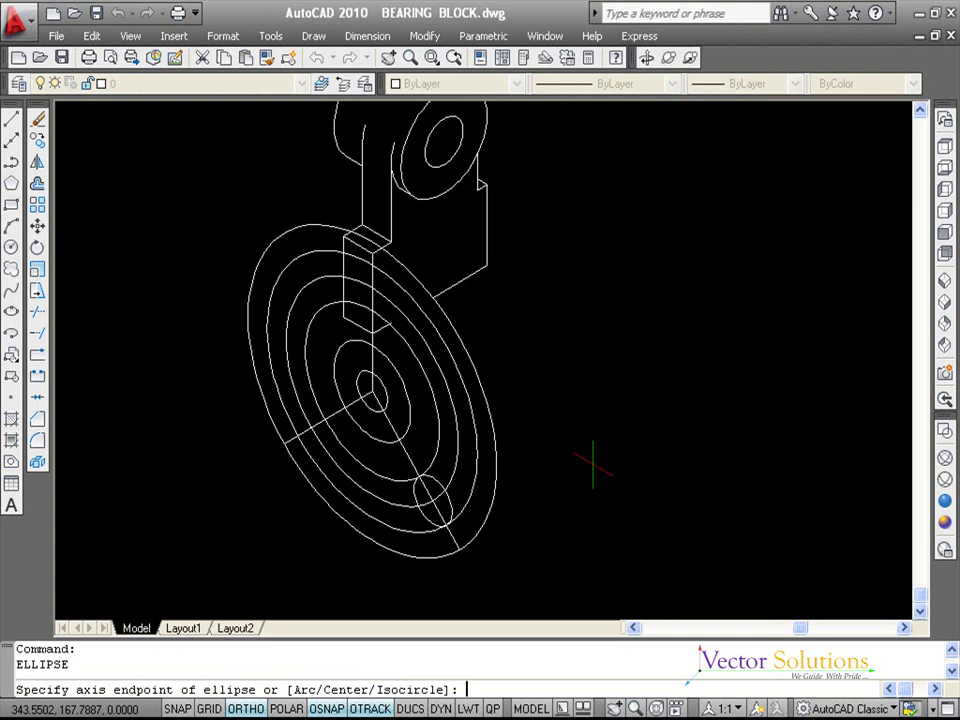
{"action": "type", "text": "I"}
{"action": "key", "text": "Return"}
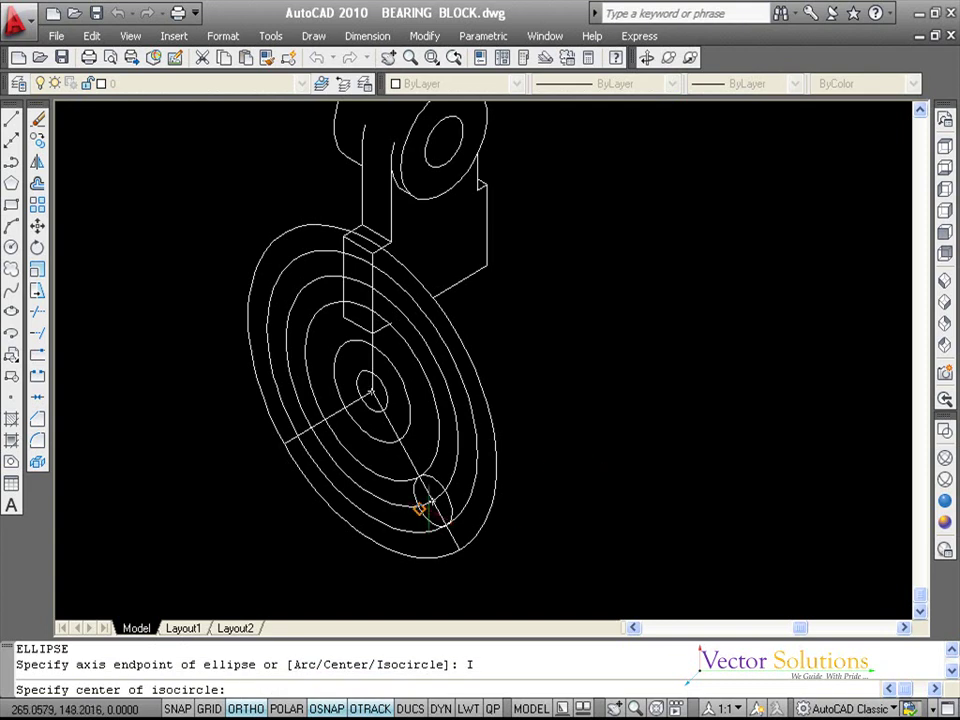
{"action": "left_click", "coordinate": [424, 507]}
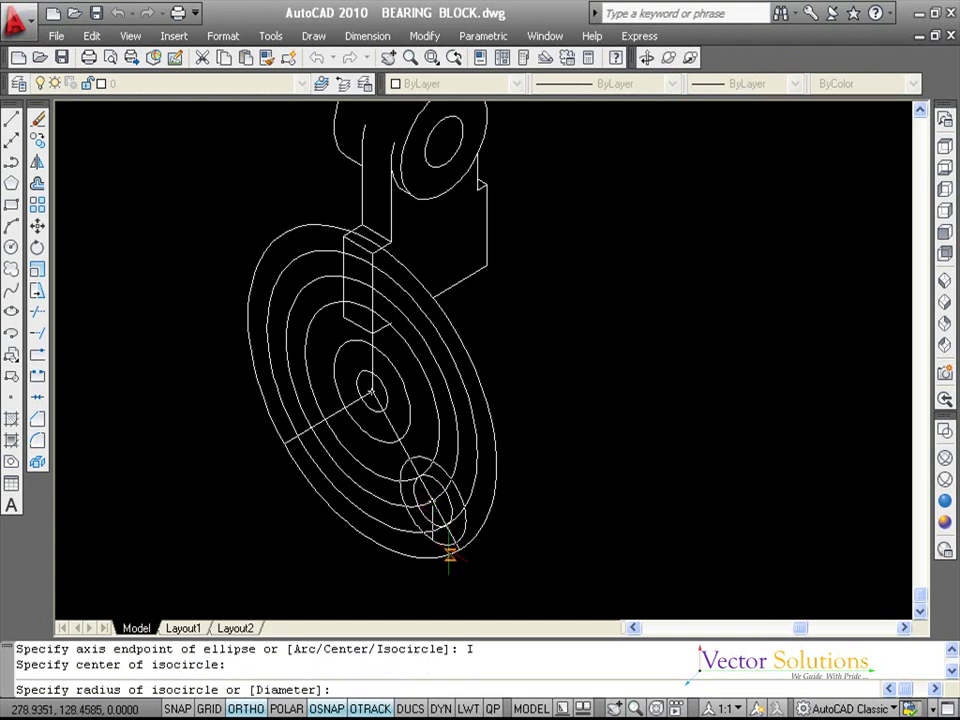
{"action": "type", "text": "20"}
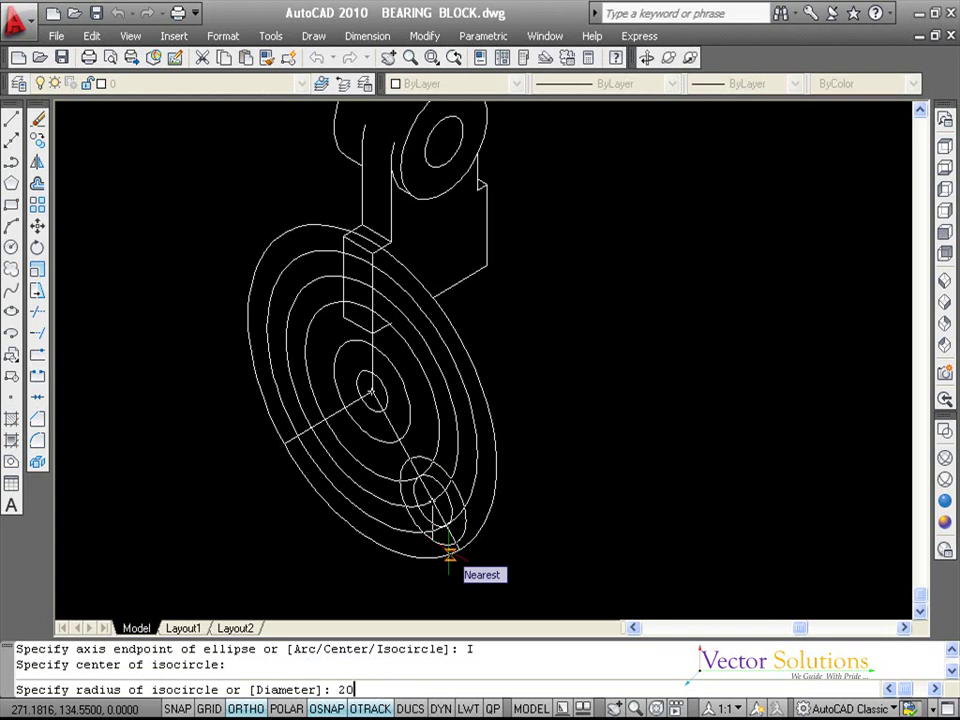
{"action": "key", "text": "Return"}
{"action": "key", "text": "Escape"}
{"action": "key", "text": "Escape"}
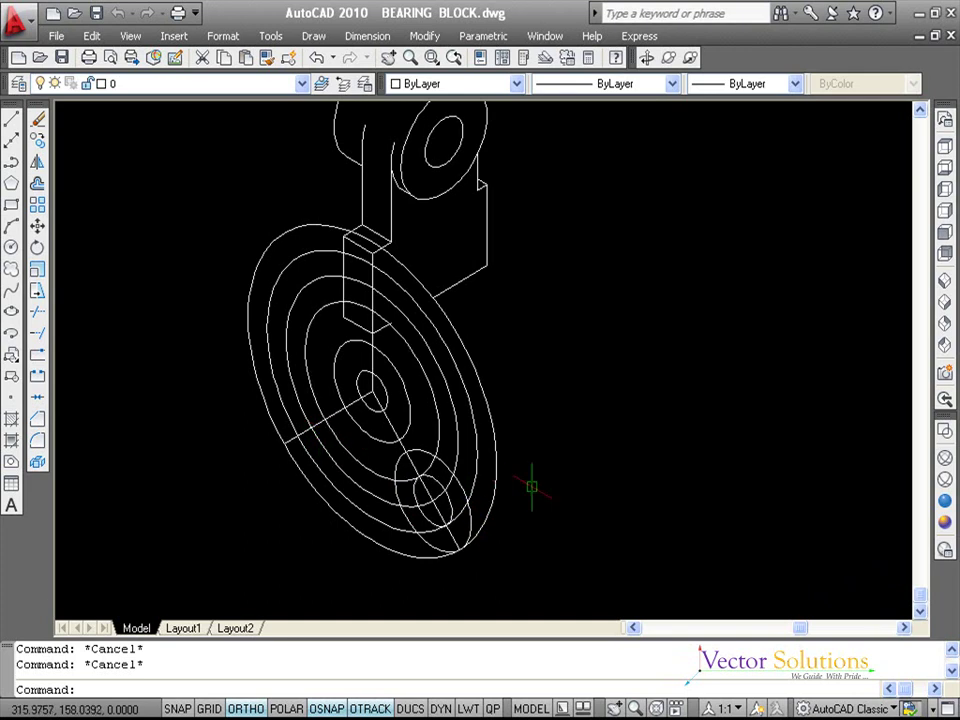
Step: Copy the 10- and 20-radius isocircles from their centre onto the lower-left radial line
{"action": "type", "text": "CO"}
{"action": "key", "text": "Return"}
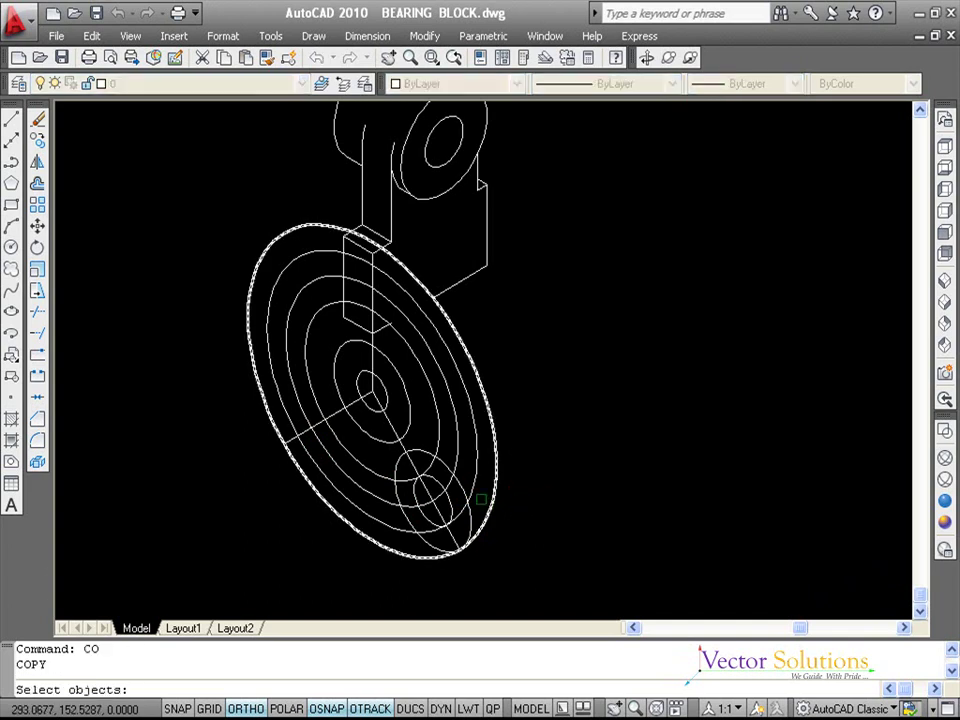
{"action": "left_click", "coordinate": [470, 492]}
{"action": "left_click", "coordinate": [452, 500]}
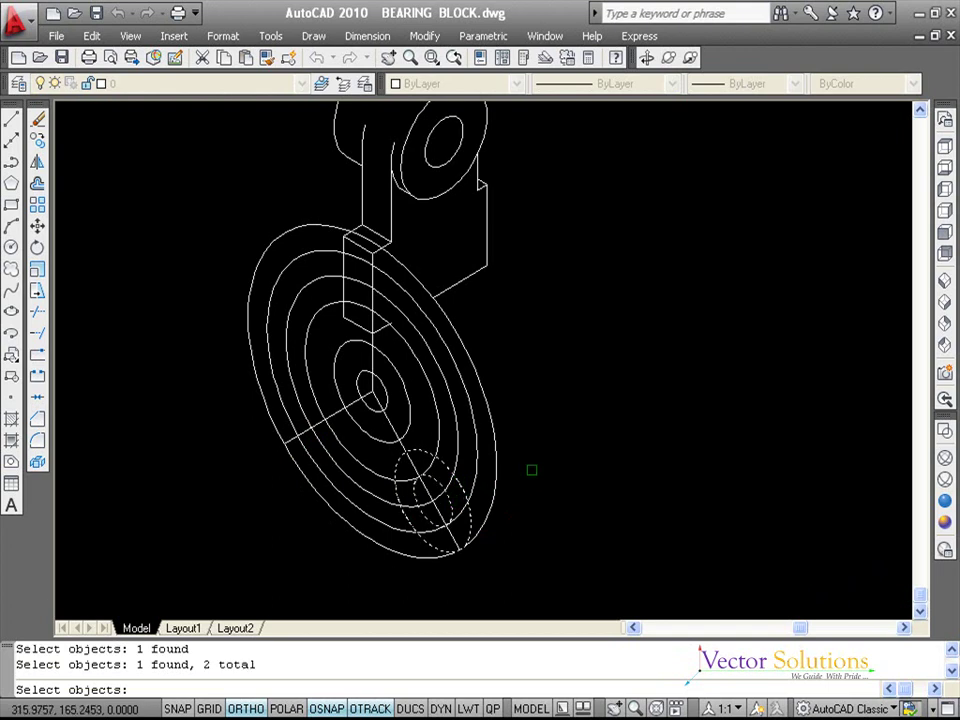
{"action": "key", "text": "Return"}
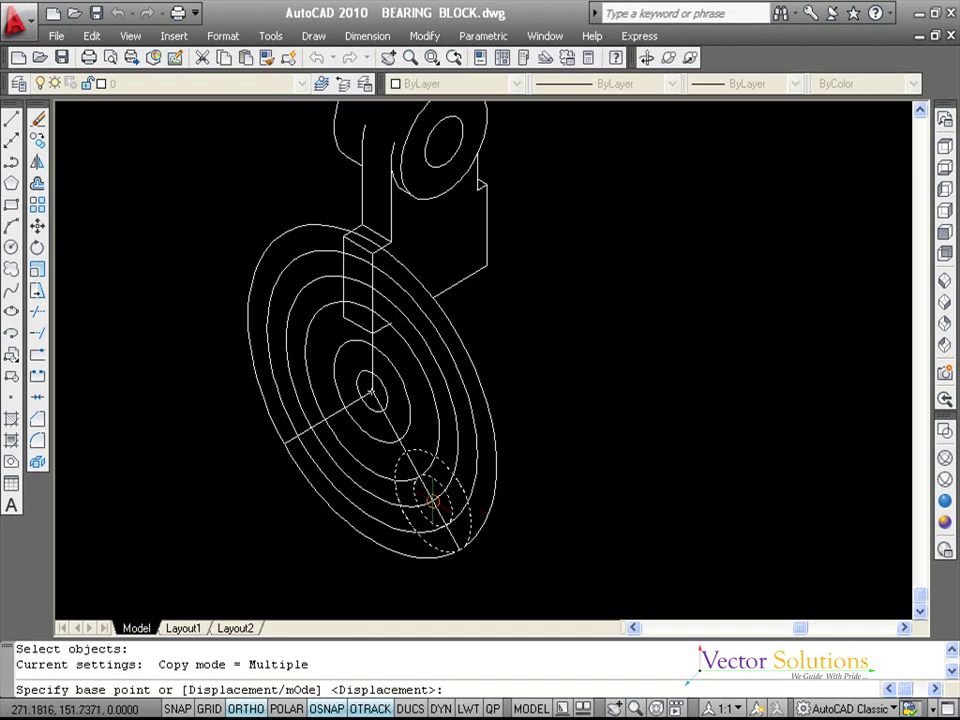
{"action": "left_click", "coordinate": [432, 500]}
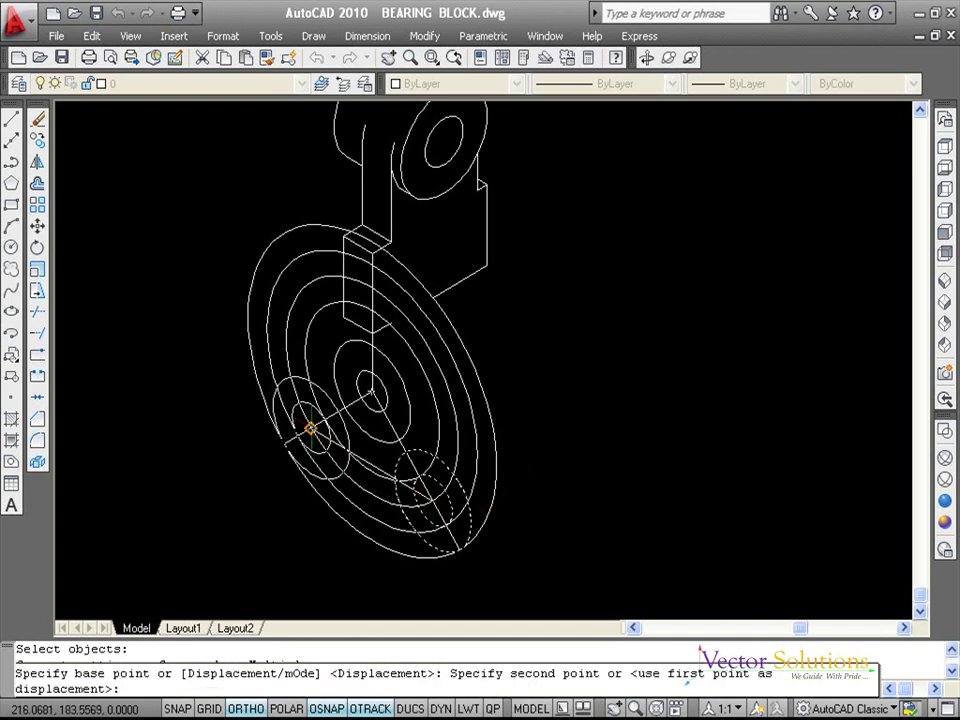
{"action": "left_click", "coordinate": [310, 428]}
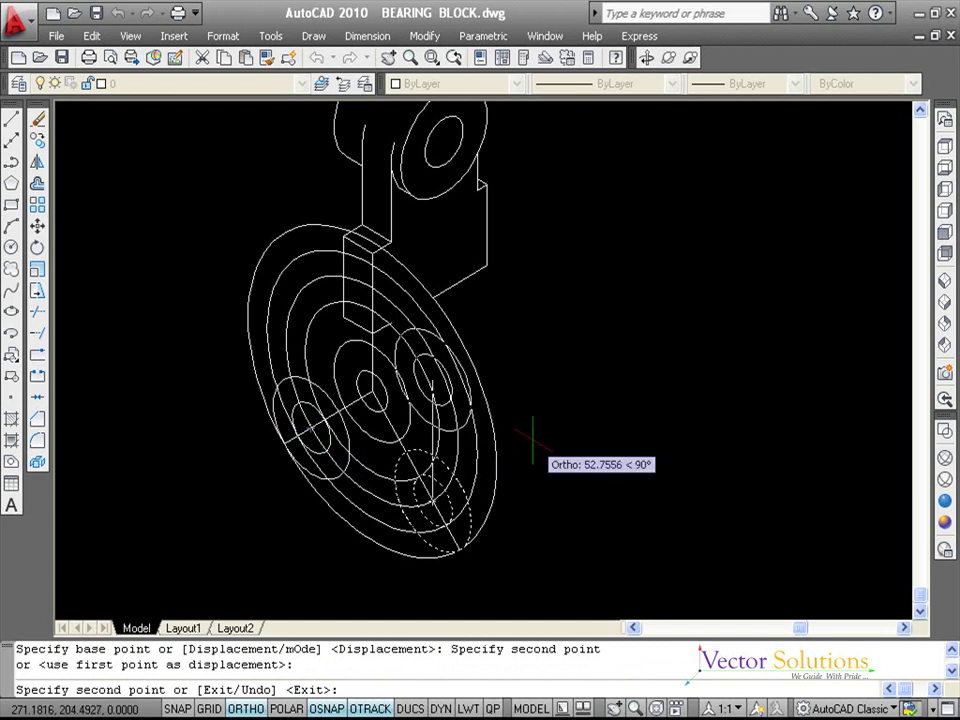
{"action": "key", "text": "Return"}
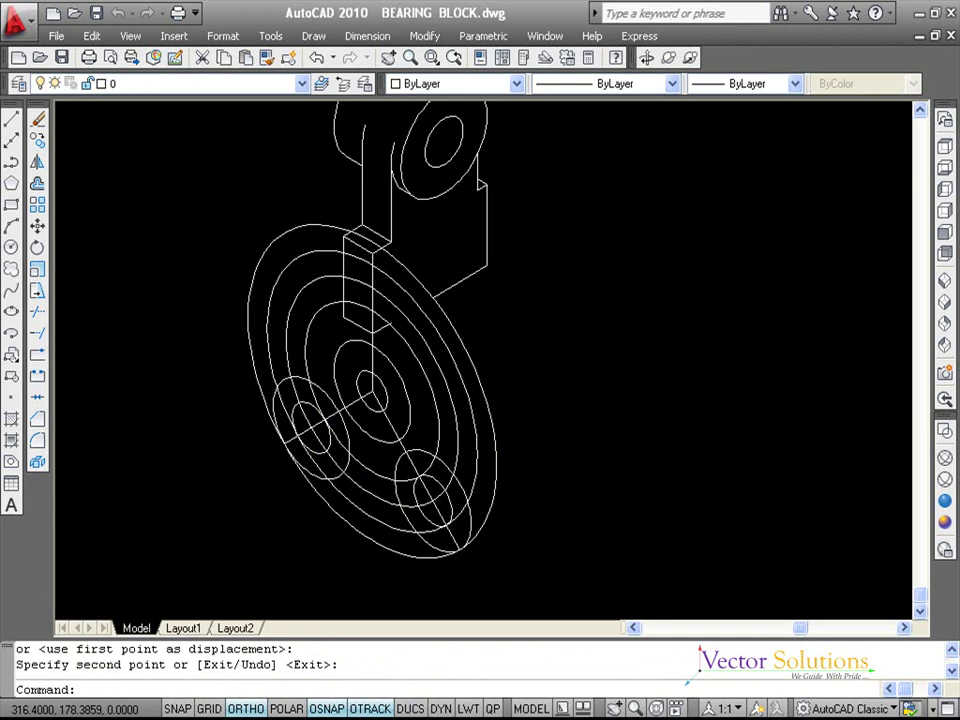
{"action": "key", "text": "Escape"}
{"action": "key", "text": "Escape"}
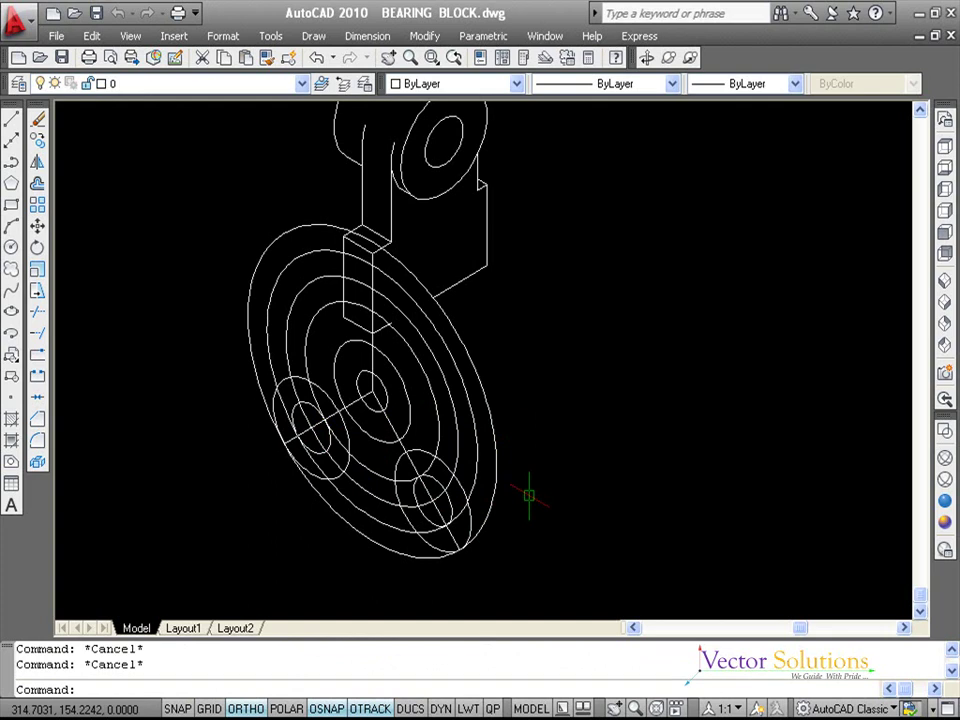
Step: Trim the outer ellipses' right portions and the outer arcs left of the boss
{"action": "type", "text": "TR"}
{"action": "key", "text": "Return"}
{"action": "key", "text": "Return"}
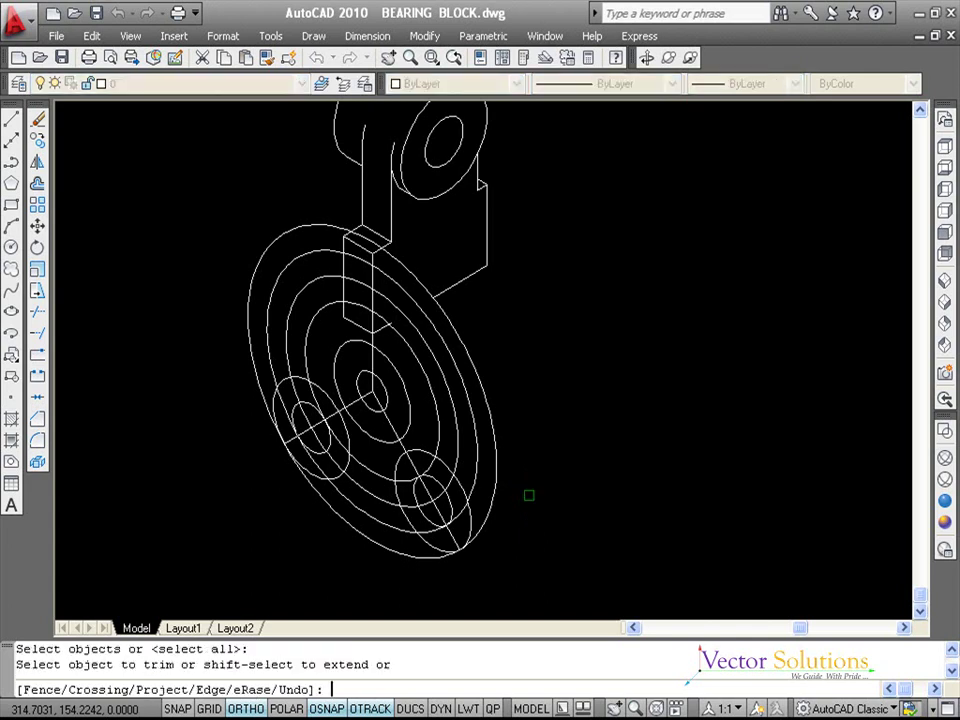
{"action": "left_click", "coordinate": [519, 447]}
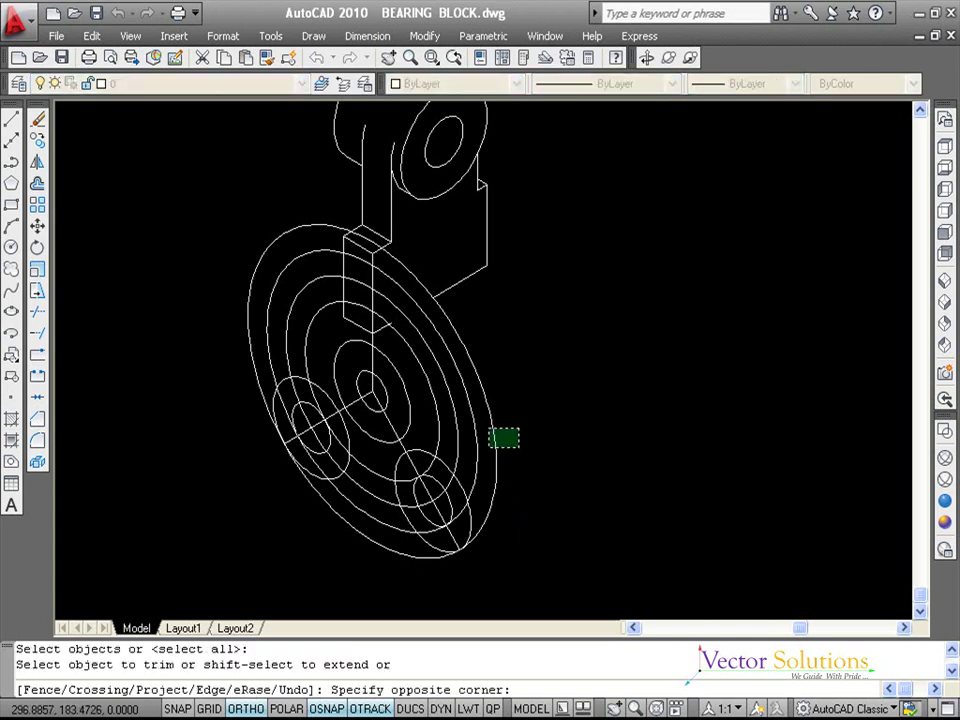
{"action": "left_click", "coordinate": [489, 429]}
{"action": "left_click", "coordinate": [433, 426]}
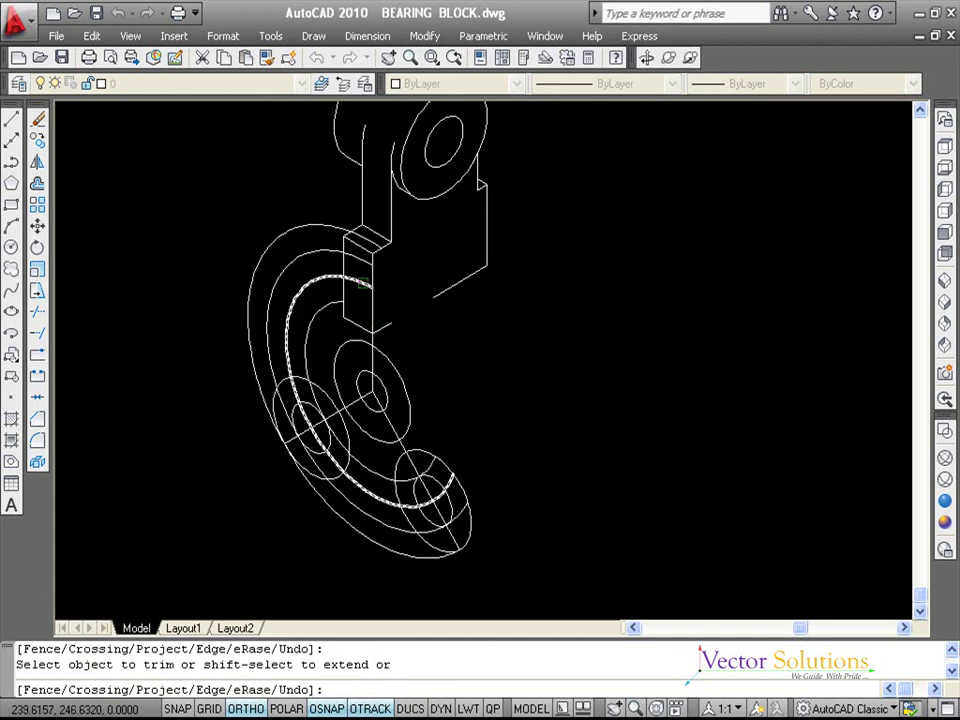
{"action": "left_click", "coordinate": [331, 343]}
{"action": "left_click", "coordinate": [240, 262]}
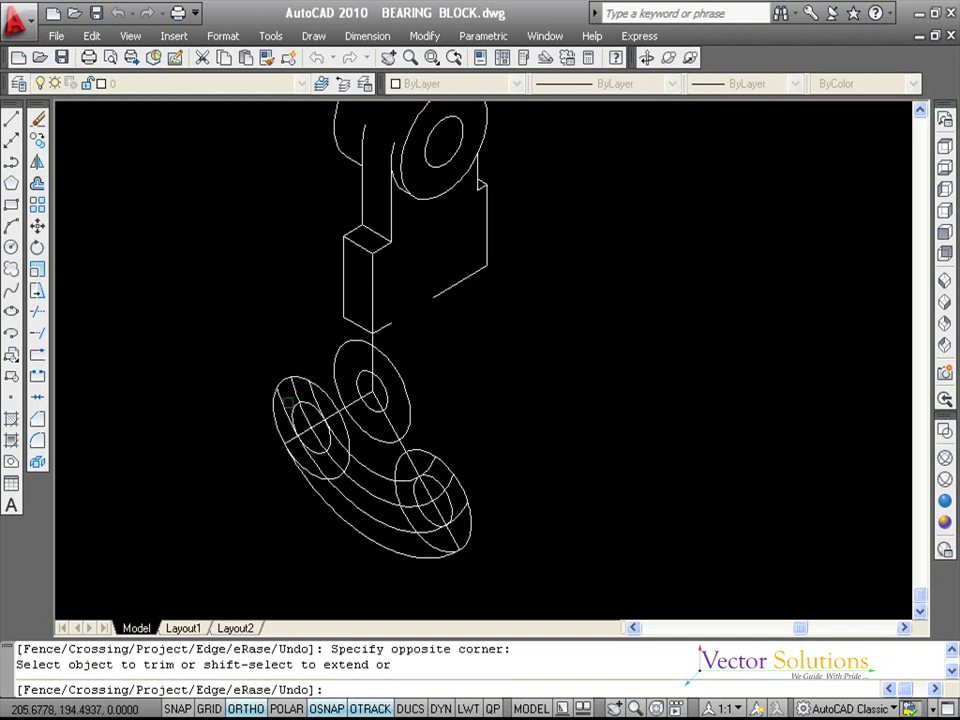
Step: Trim the remaining plate arcs and the inner portions of both slot circles
{"action": "left_click", "coordinate": [289, 410]}
{"action": "left_click", "coordinate": [337, 436]}
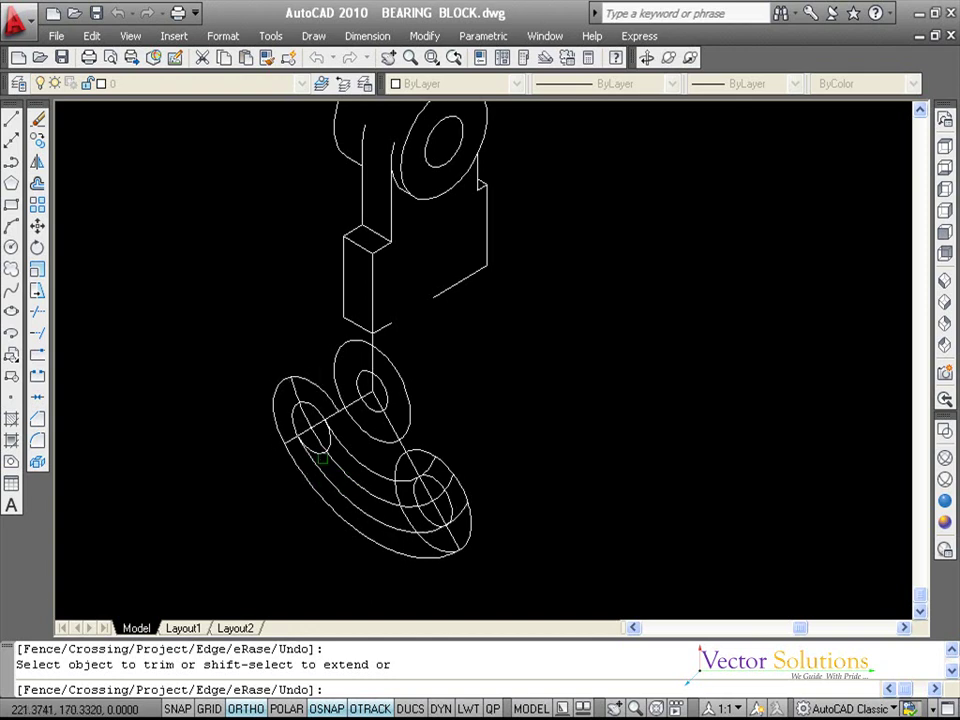
{"action": "left_click", "coordinate": [322, 445]}
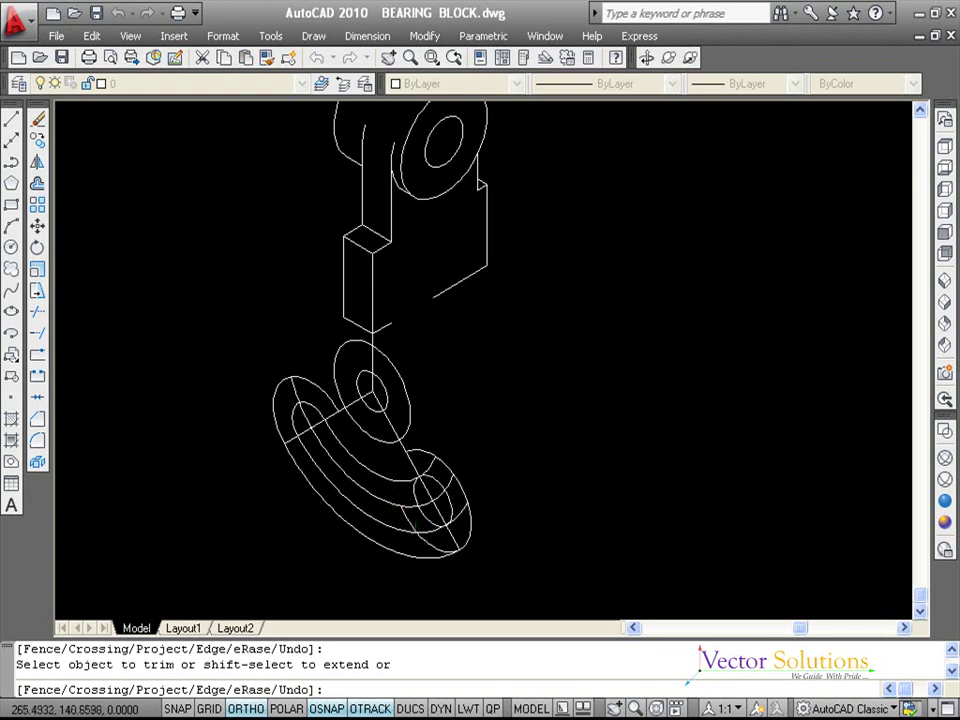
{"action": "left_click", "coordinate": [407, 520]}
{"action": "left_click", "coordinate": [424, 545]}
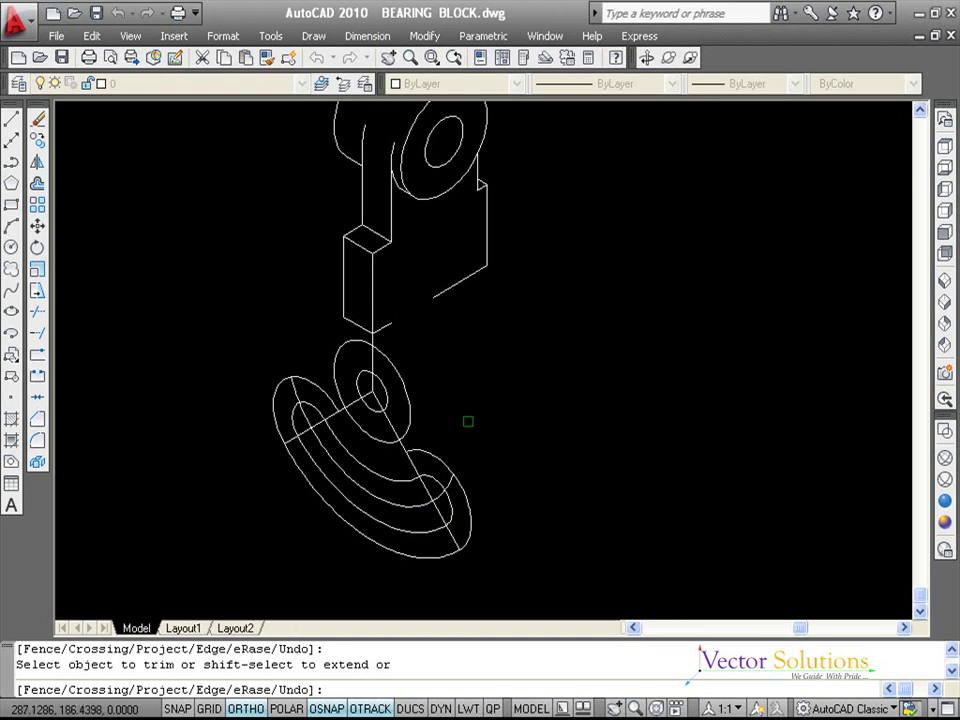
{"action": "key", "text": "Return"}
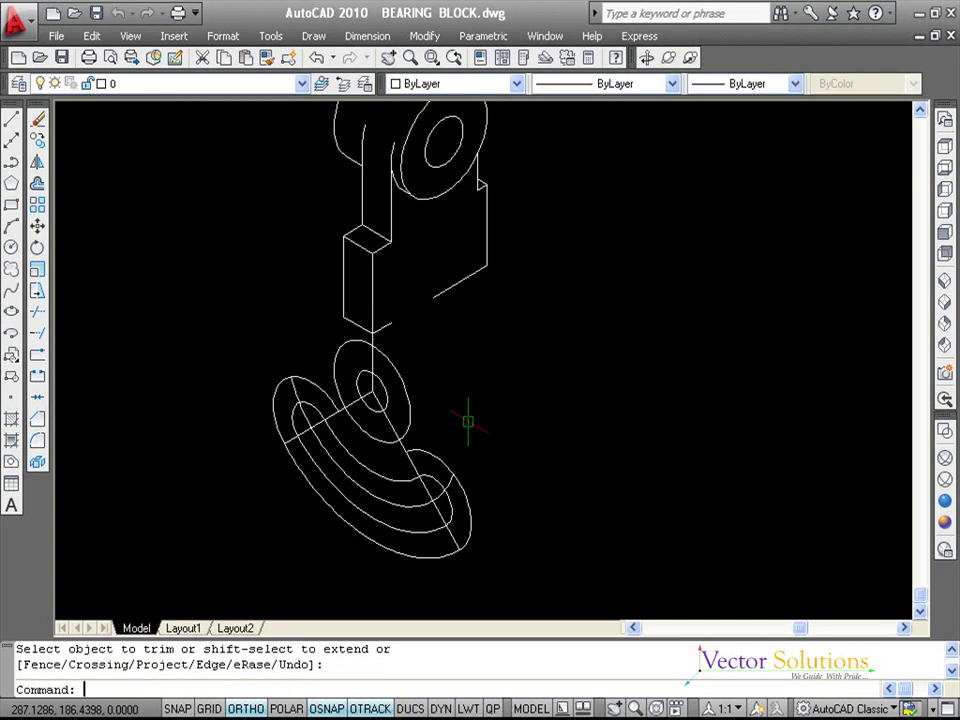
{"action": "key", "text": "Escape"}
{"action": "key", "text": "Escape"}
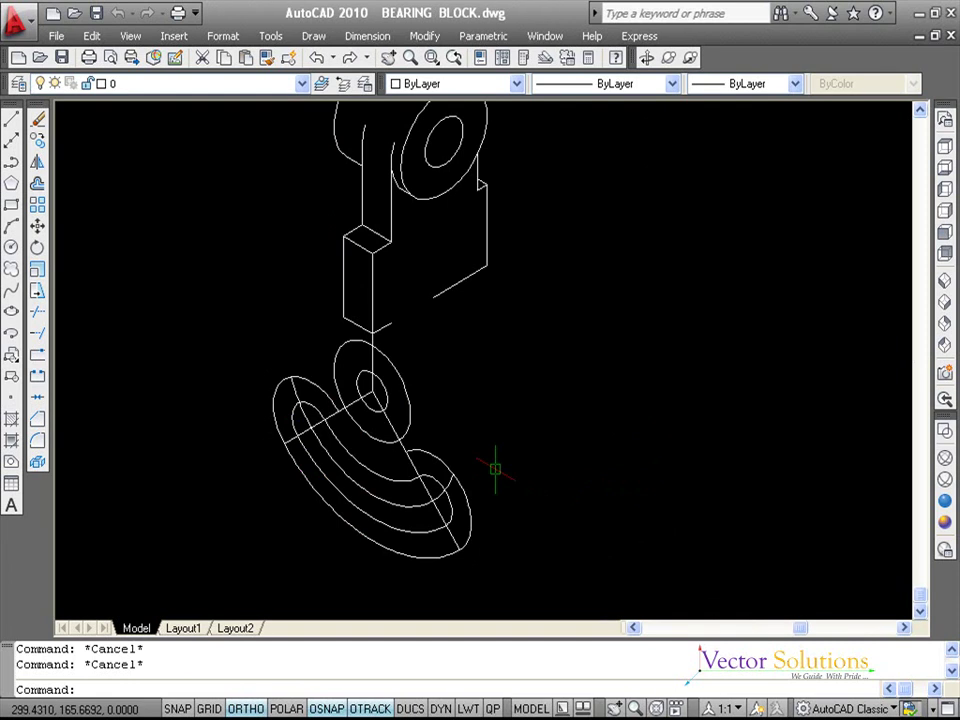
Step: Fillet the plate's right and upper-left outer arcs into the boss circle with radius 15
{"action": "type", "text": "F"}
{"action": "key", "text": "Return"}
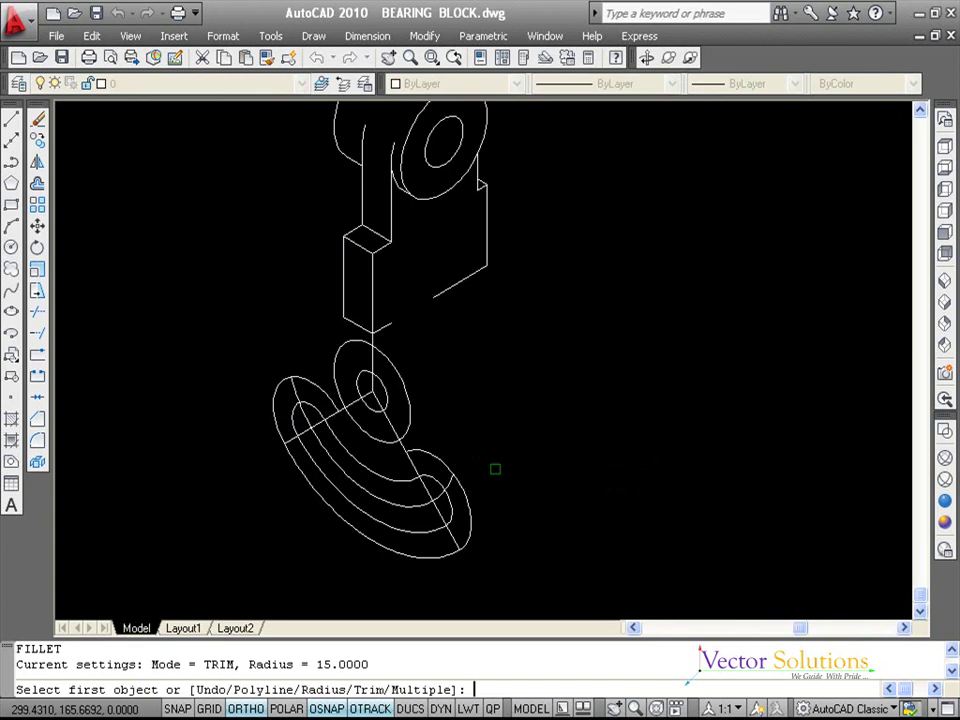
{"action": "left_click", "coordinate": [435, 453]}
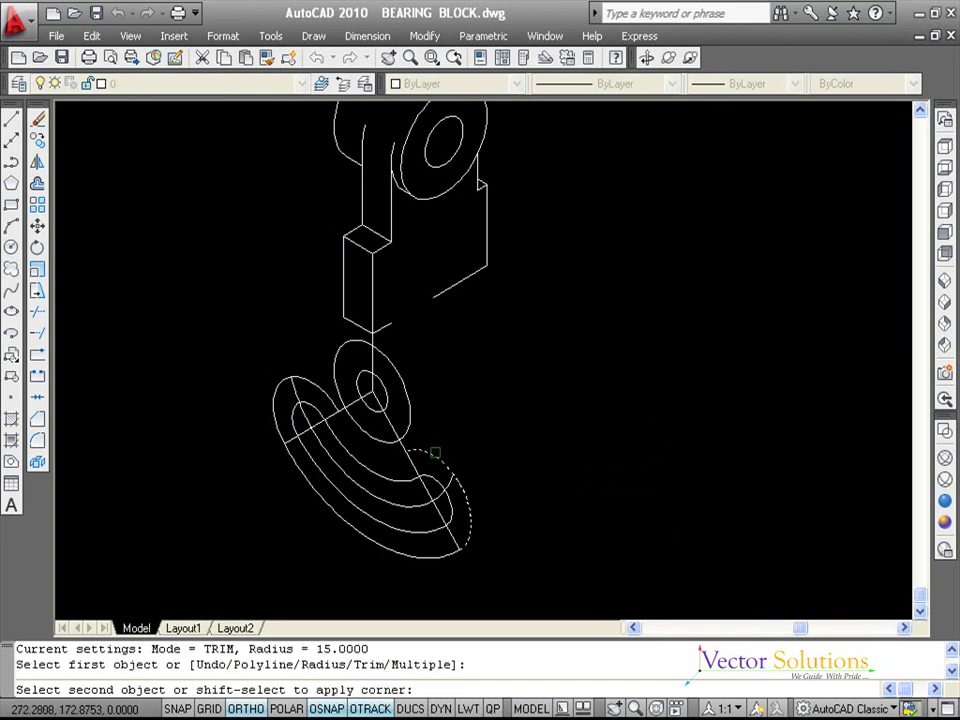
{"action": "left_click", "coordinate": [405, 403]}
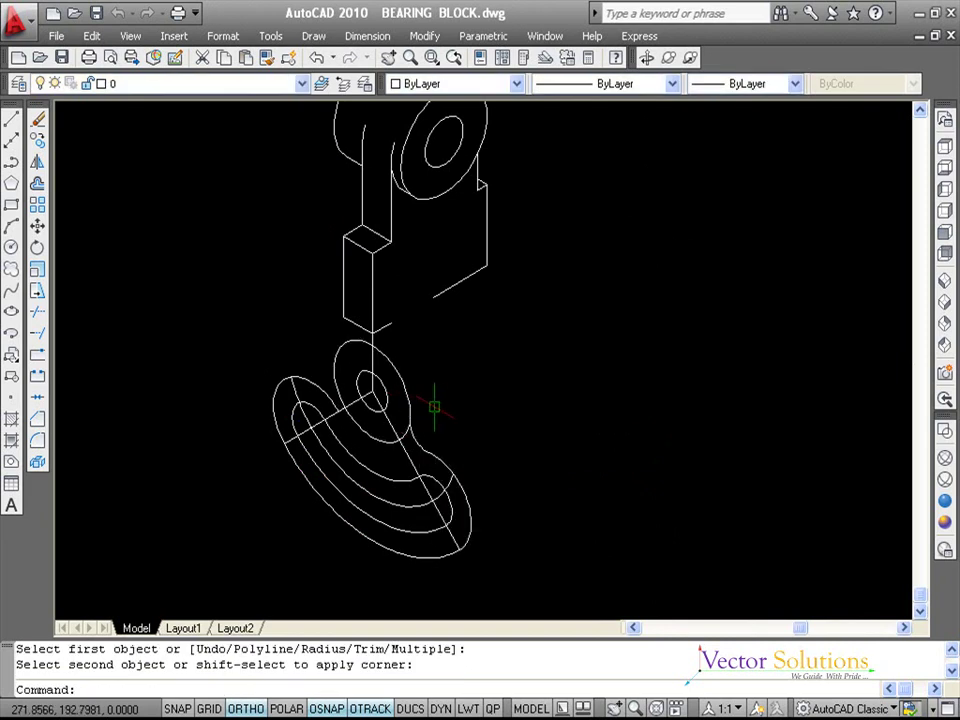
{"action": "key", "text": "Return"}
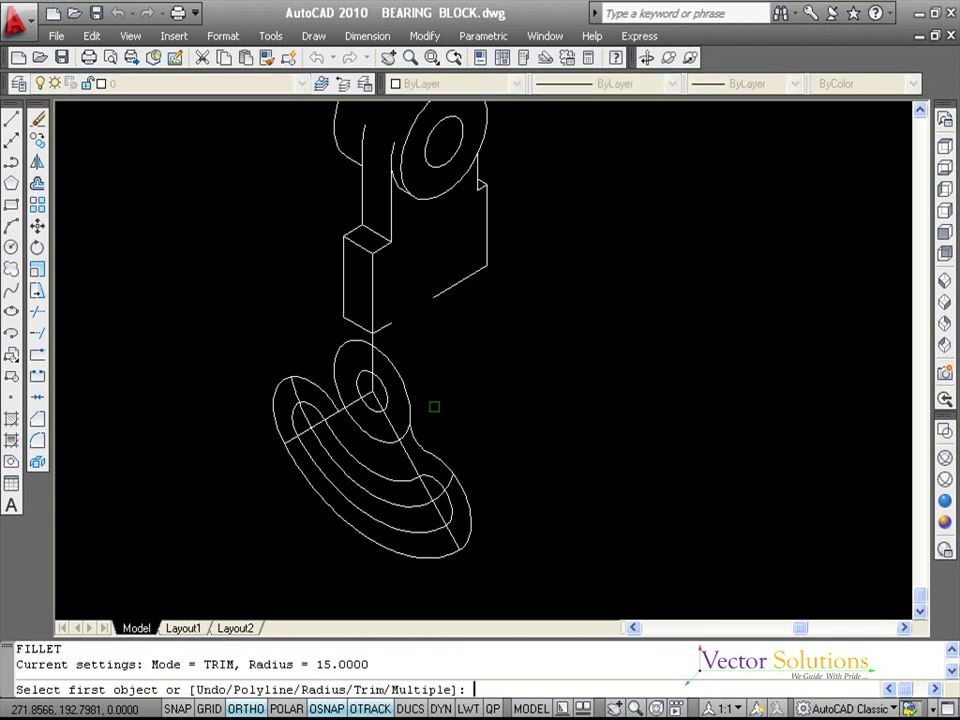
{"action": "left_click", "coordinate": [303, 382]}
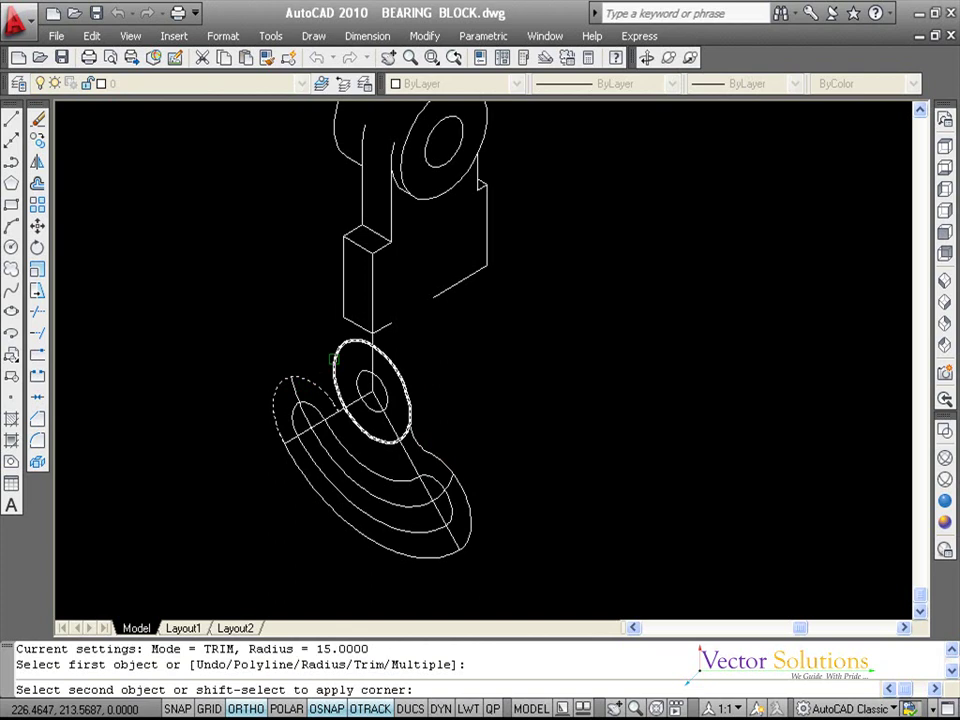
{"action": "left_click", "coordinate": [335, 358]}
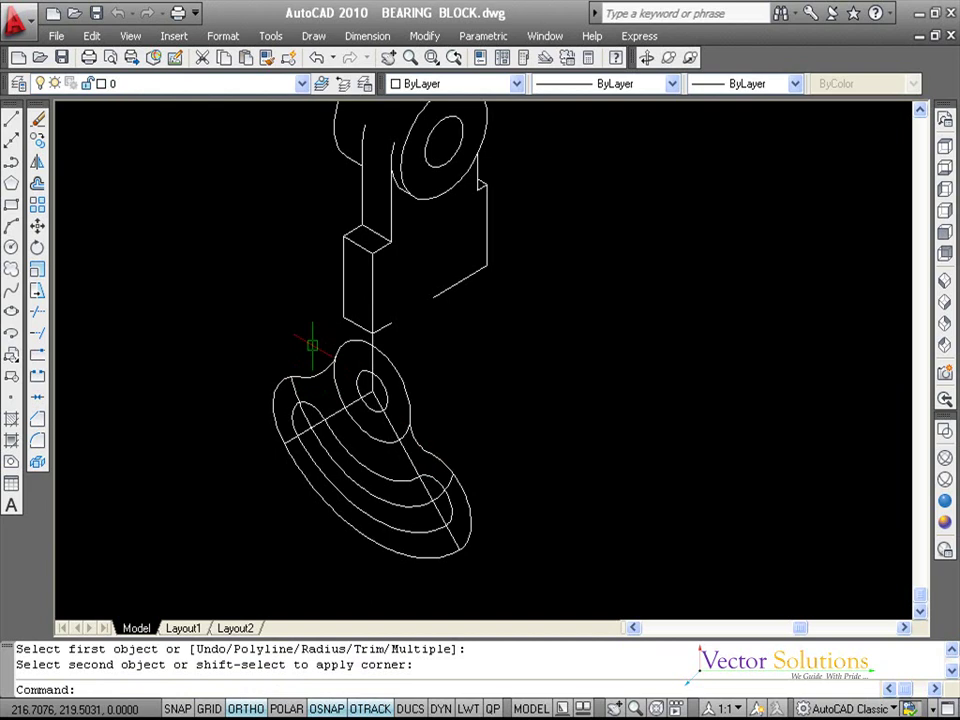
Step: Start a trim using all objects as edges, then cancel it
{"action": "type", "text": "TR"}
{"action": "key", "text": "Return"}
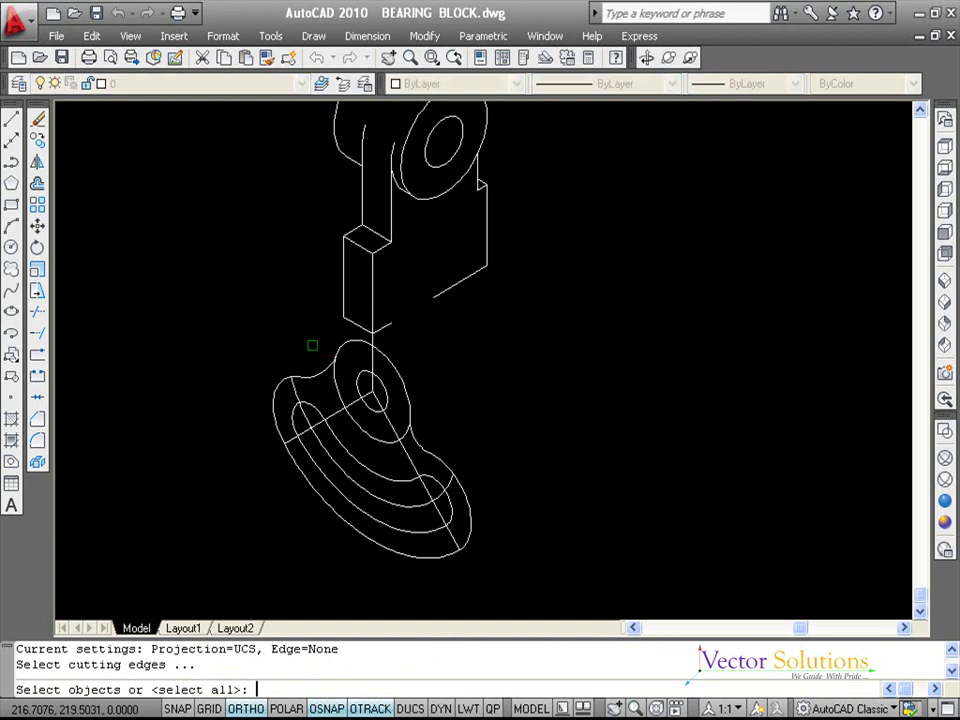
{"action": "key", "text": "Return"}
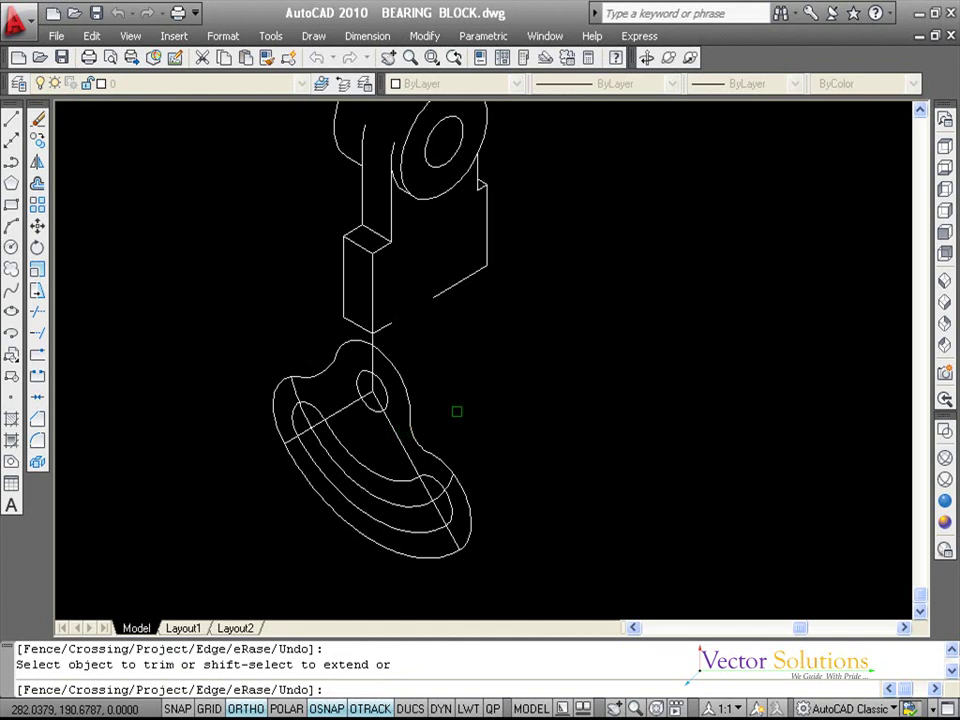
{"action": "key", "text": "Escape"}
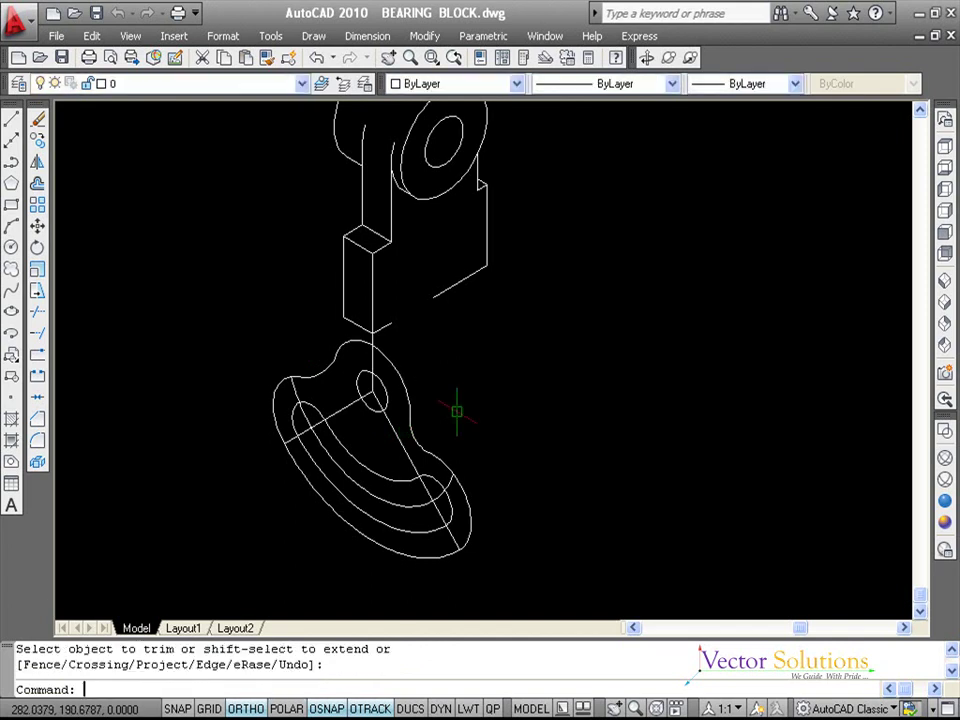
{"action": "key", "text": "Escape"}
{"action": "key", "text": "Escape"}
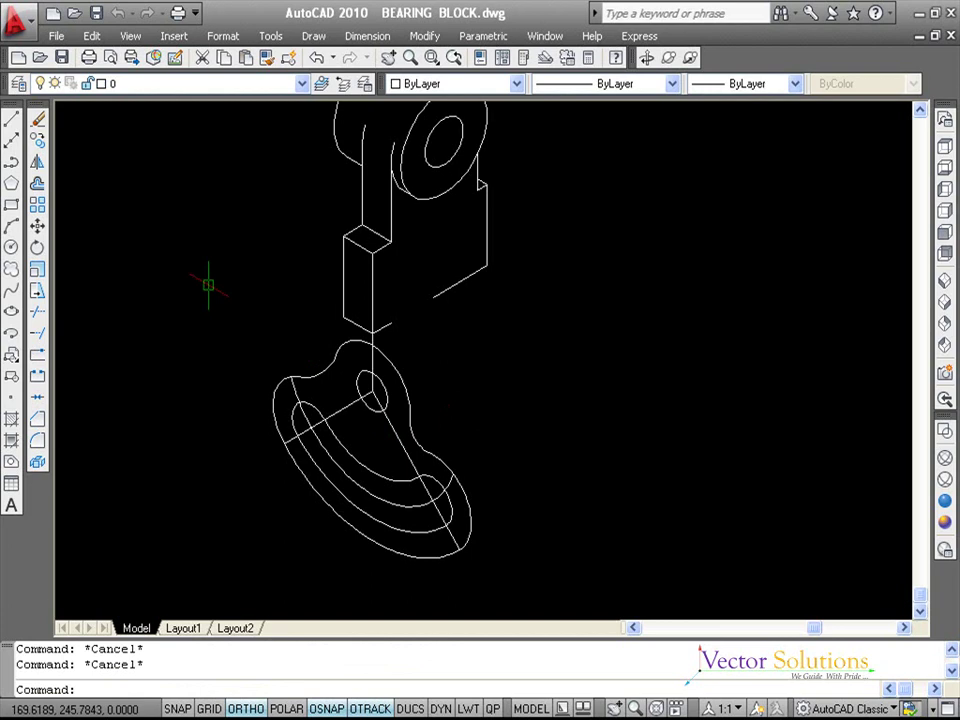
Step: Erase the leftover inner arc, slanted construction line and short vertical line
{"action": "left_click", "coordinate": [38, 118]}
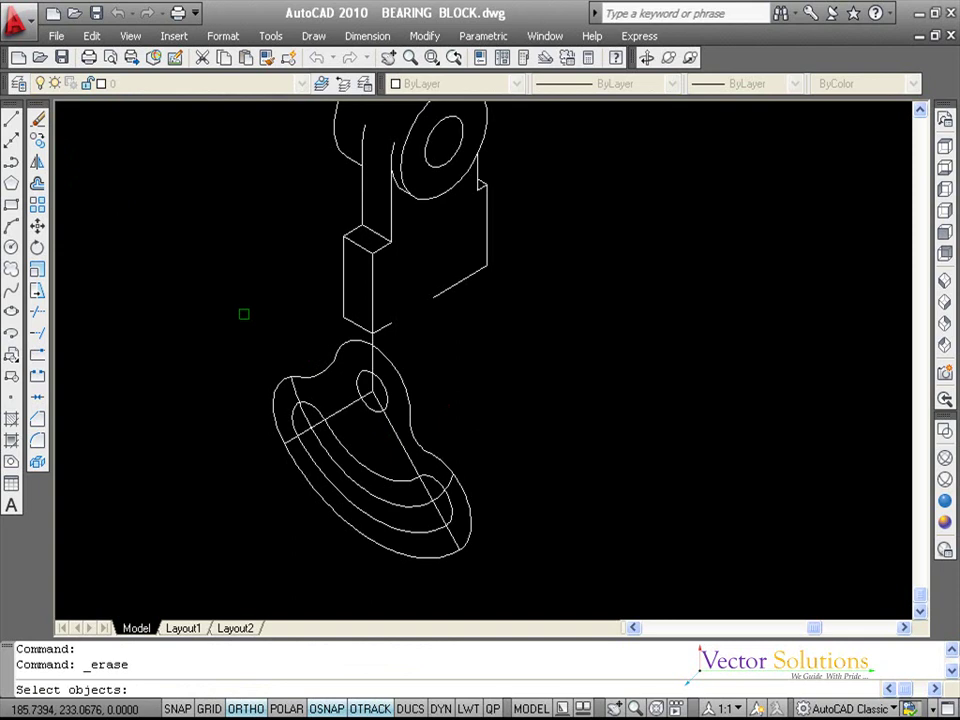
{"action": "left_click", "coordinate": [291, 387]}
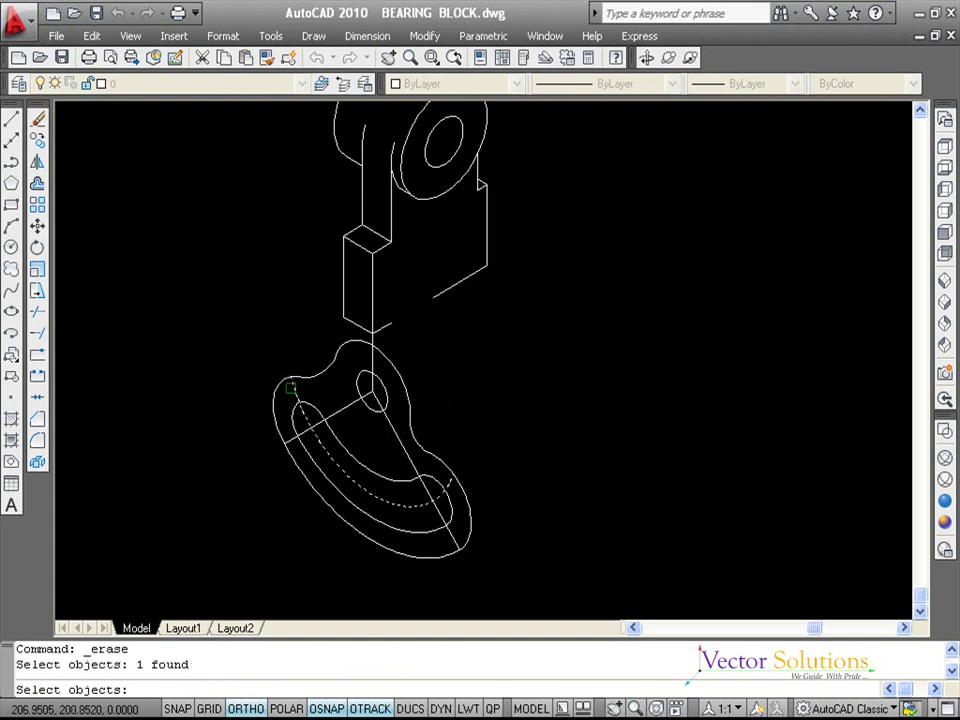
{"action": "left_click", "coordinate": [412, 470]}
{"action": "left_click", "coordinate": [372, 355]}
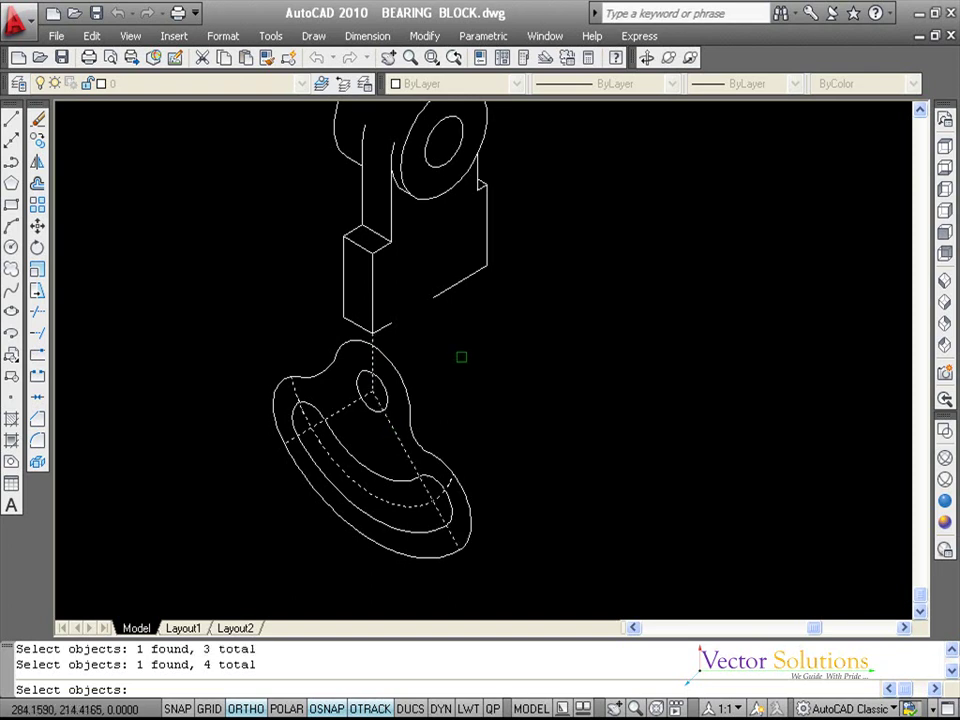
{"action": "key", "text": "Return"}
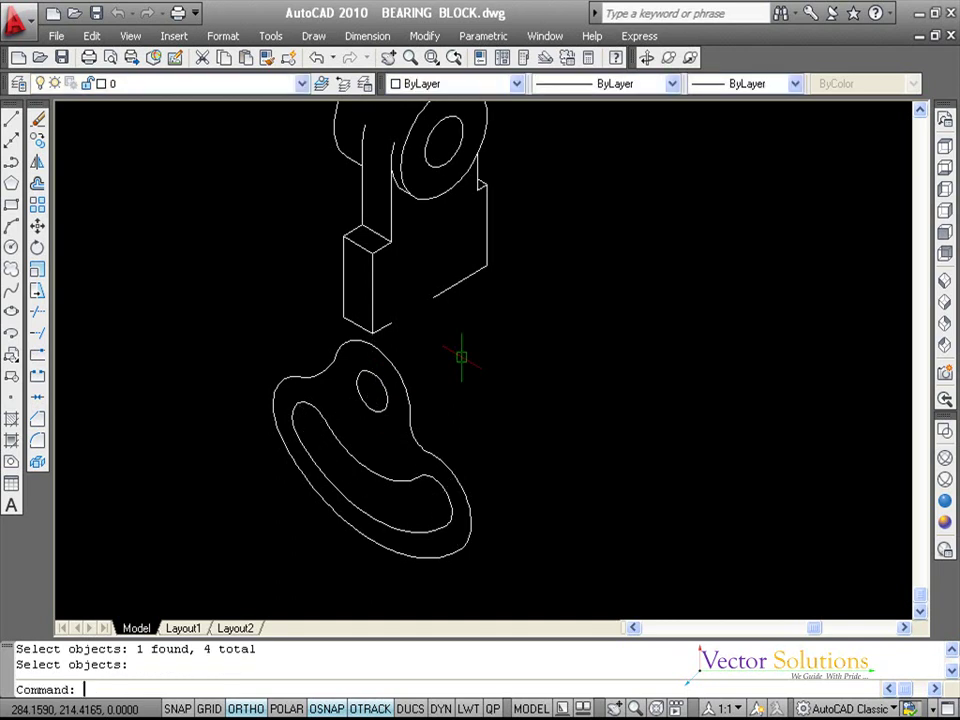
{"action": "key", "text": "Escape"}
{"action": "key", "text": "Escape"}
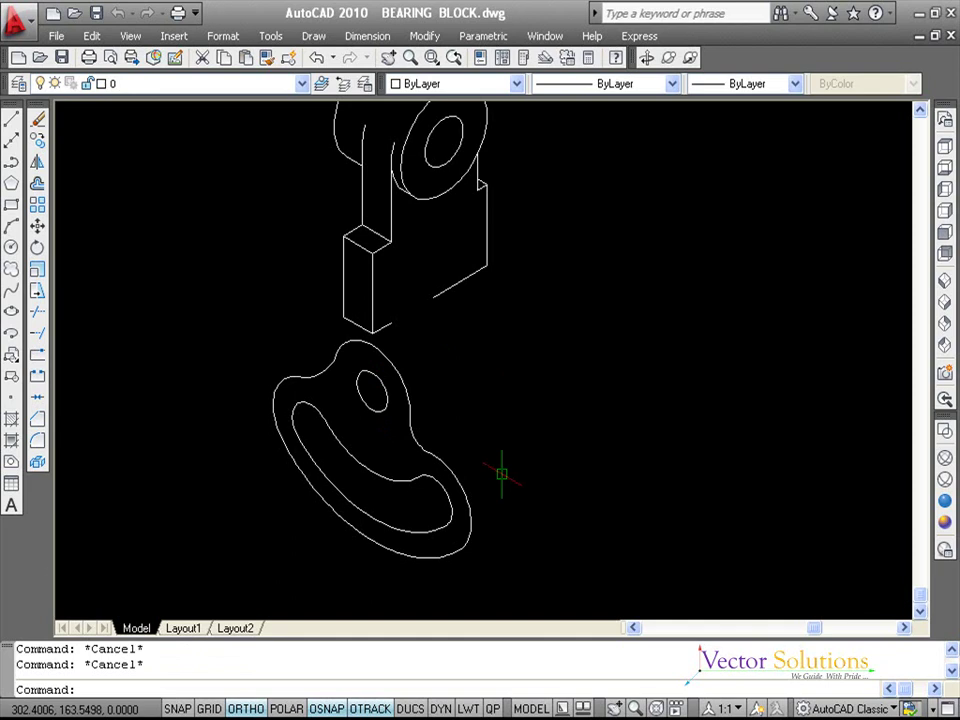
{"action": "type", "text": "CO"}
Step: Copy the plate's outline arcs 22 units along the top isometric plane's 30° direction
{"action": "key", "text": "Return"}
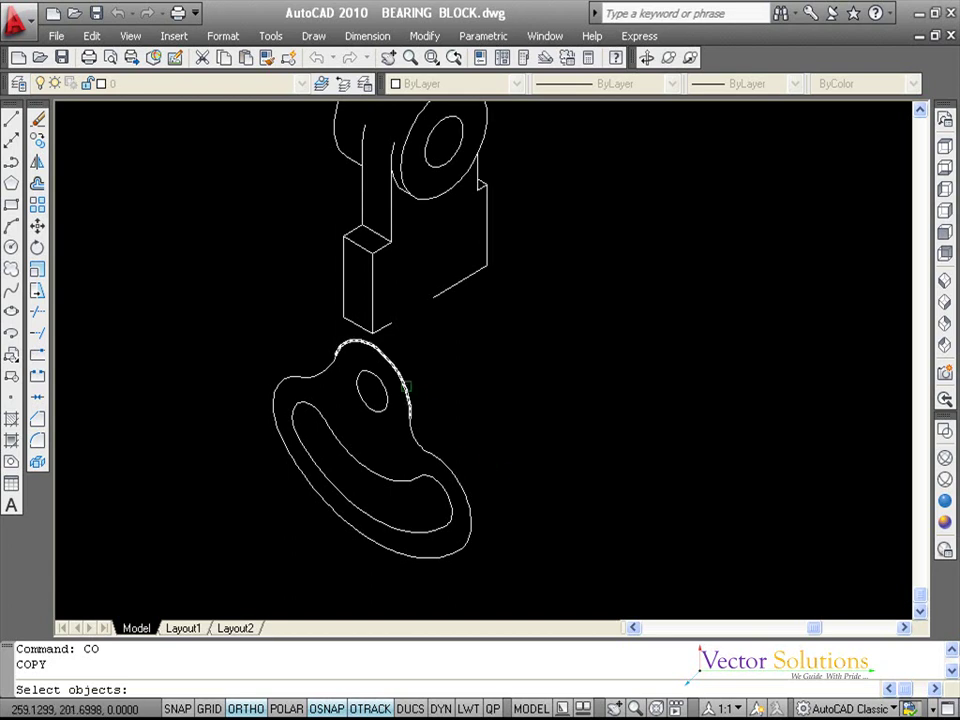
{"action": "left_click", "coordinate": [404, 382]}
{"action": "left_click", "coordinate": [409, 428]}
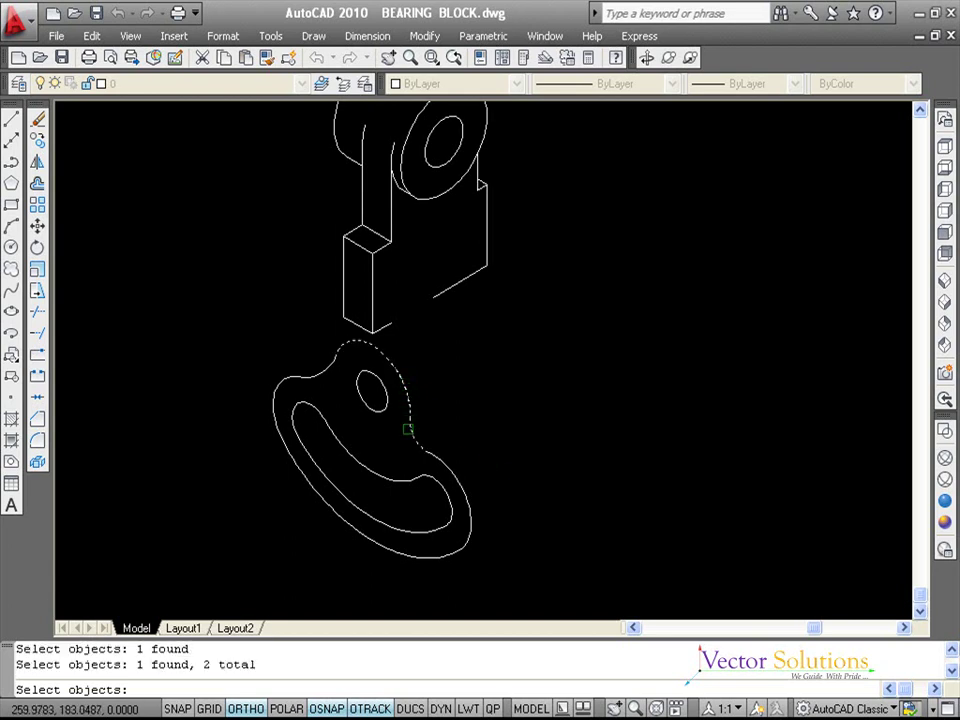
{"action": "left_click", "coordinate": [445, 457]}
{"action": "left_click", "coordinate": [435, 527]}
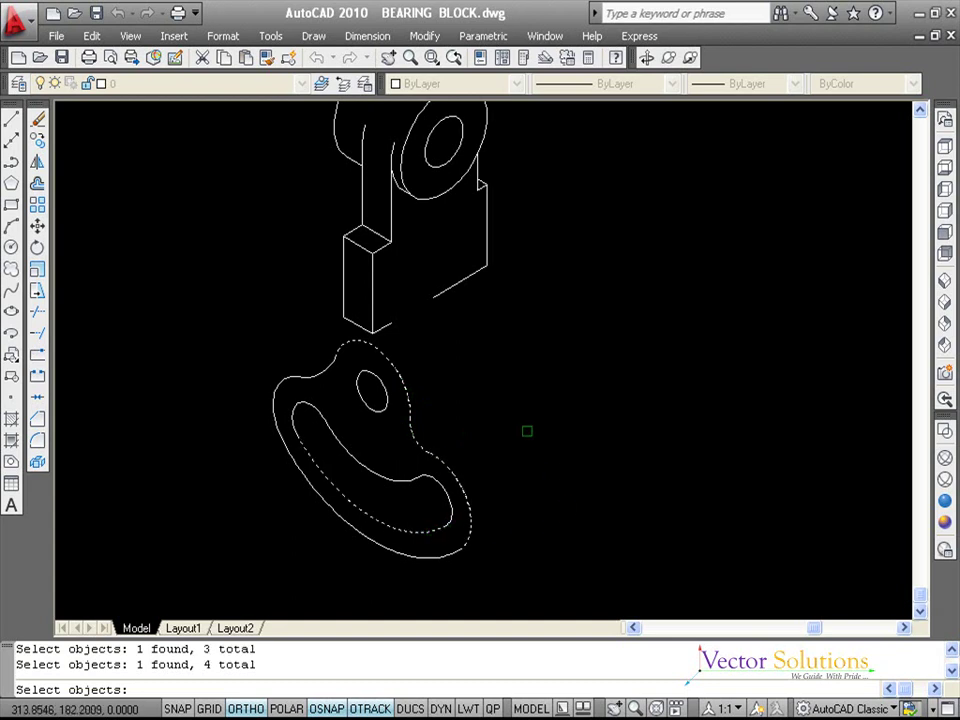
{"action": "key", "text": "Return"}
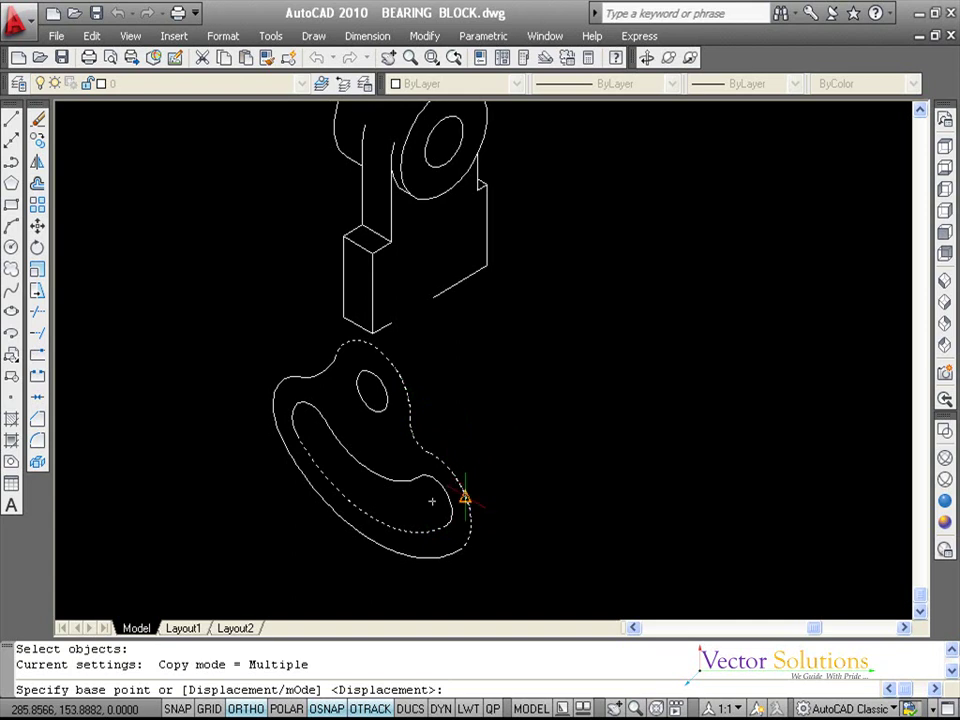
{"action": "left_click", "coordinate": [464, 497]}
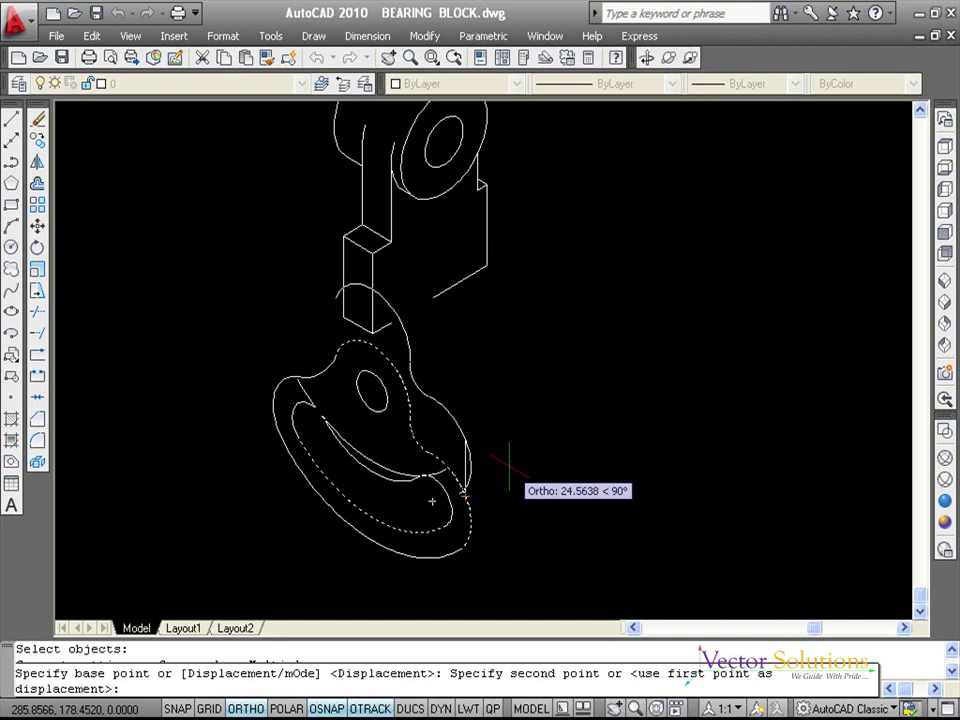
{"action": "key", "text": "F5"}
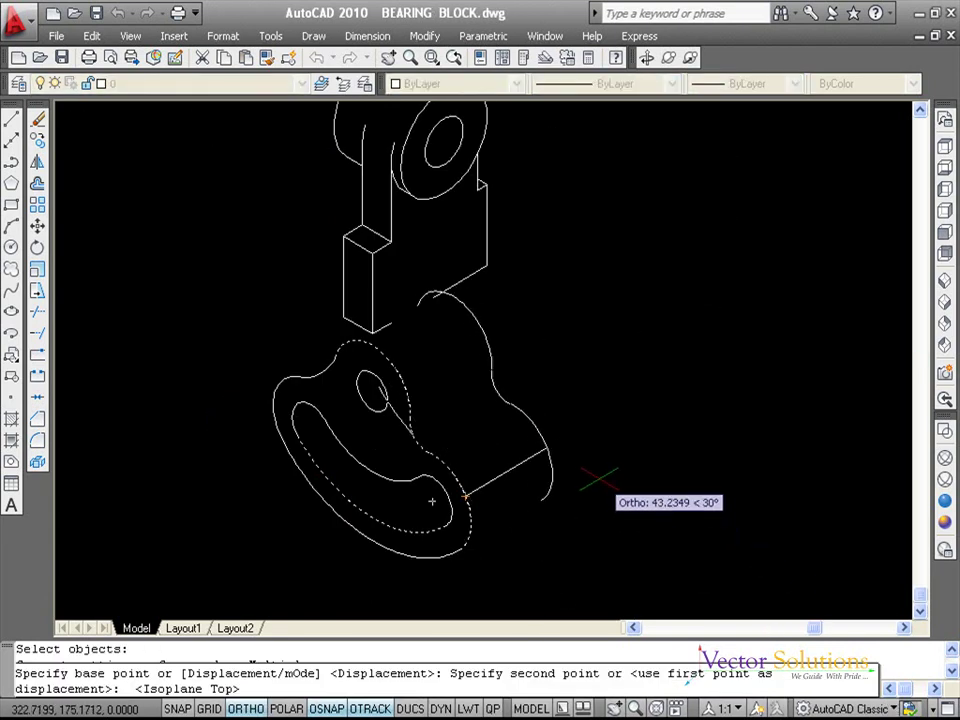
{"action": "type", "text": "22"}
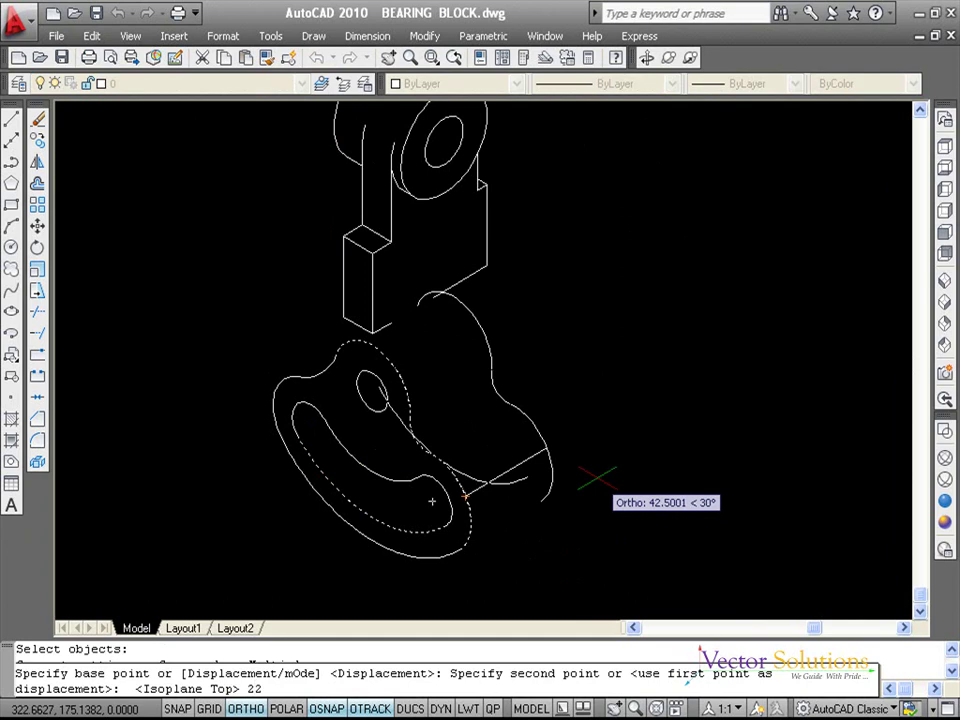
{"action": "key", "text": "Return"}
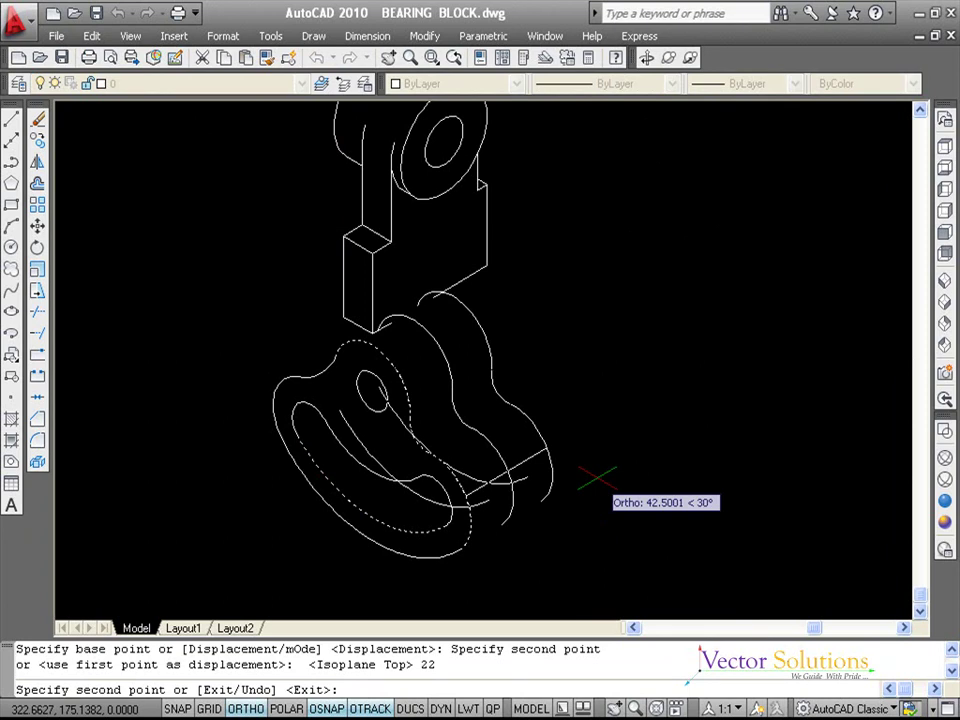
{"action": "key", "text": "Return"}
{"action": "key", "text": "Escape"}
{"action": "key", "text": "Escape"}
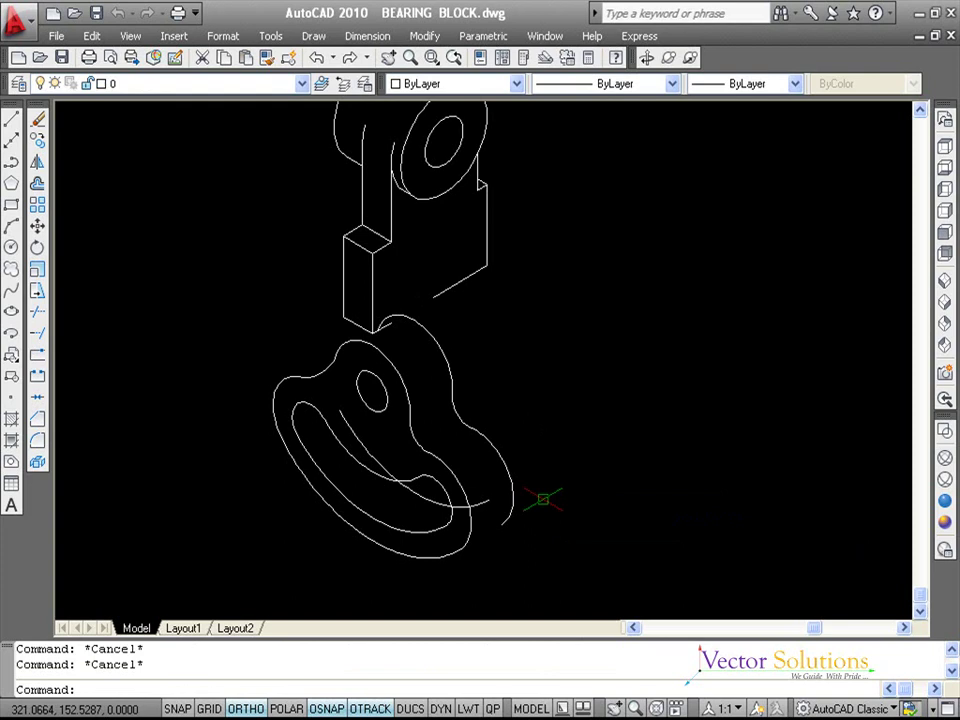
Step: Trim away the hidden arc pieces inside the slot
{"action": "type", "text": "TR"}
{"action": "key", "text": "Return"}
{"action": "key", "text": "Return"}
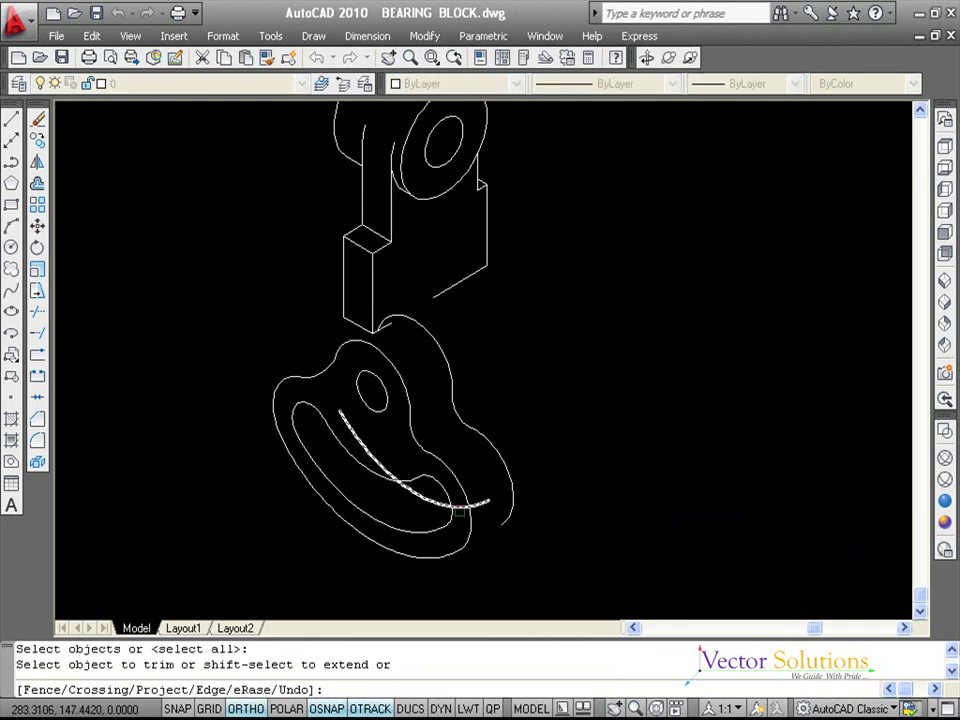
{"action": "left_click", "coordinate": [463, 510]}
{"action": "left_click", "coordinate": [377, 453]}
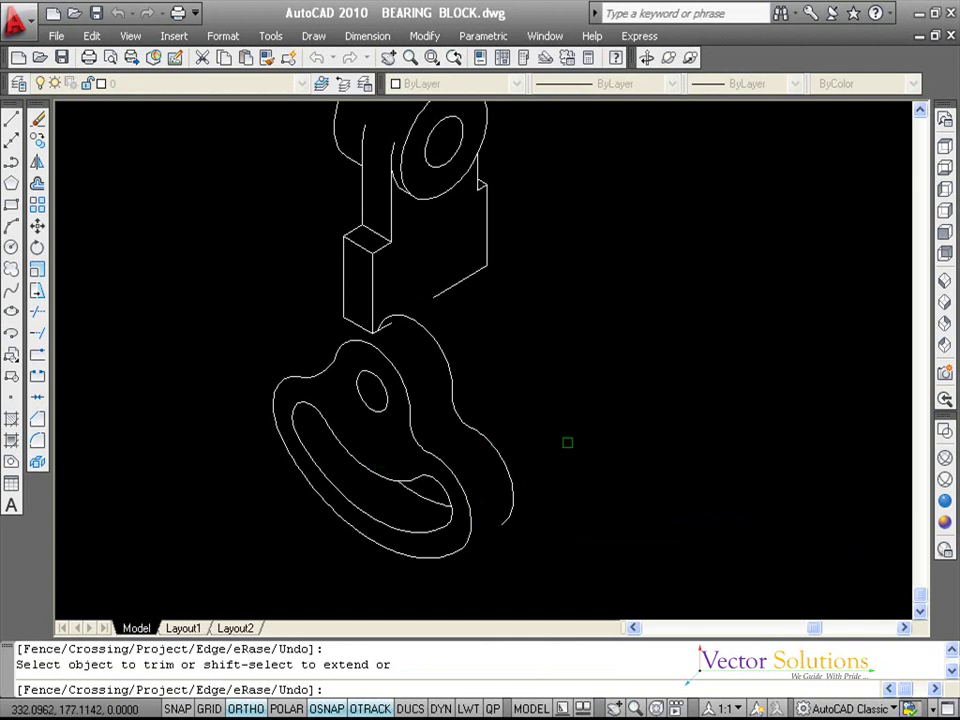
{"action": "key", "text": "Return"}
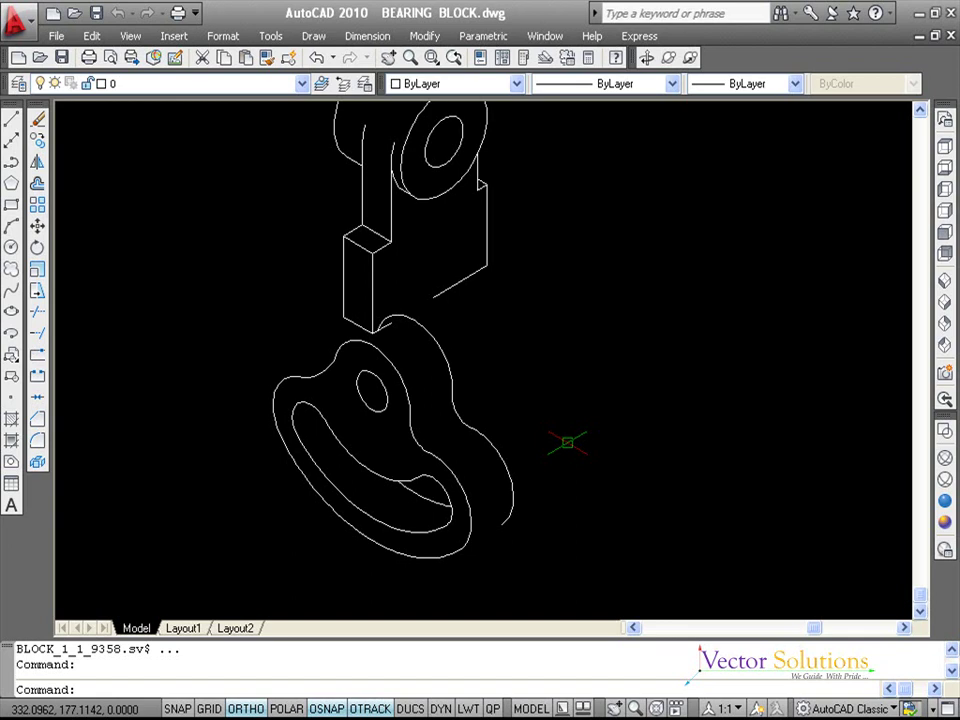
Step: Draw the edge line joining the lower and upper outline ends at the plate's front
{"action": "type", "text": "L"}
{"action": "key", "text": "Return"}
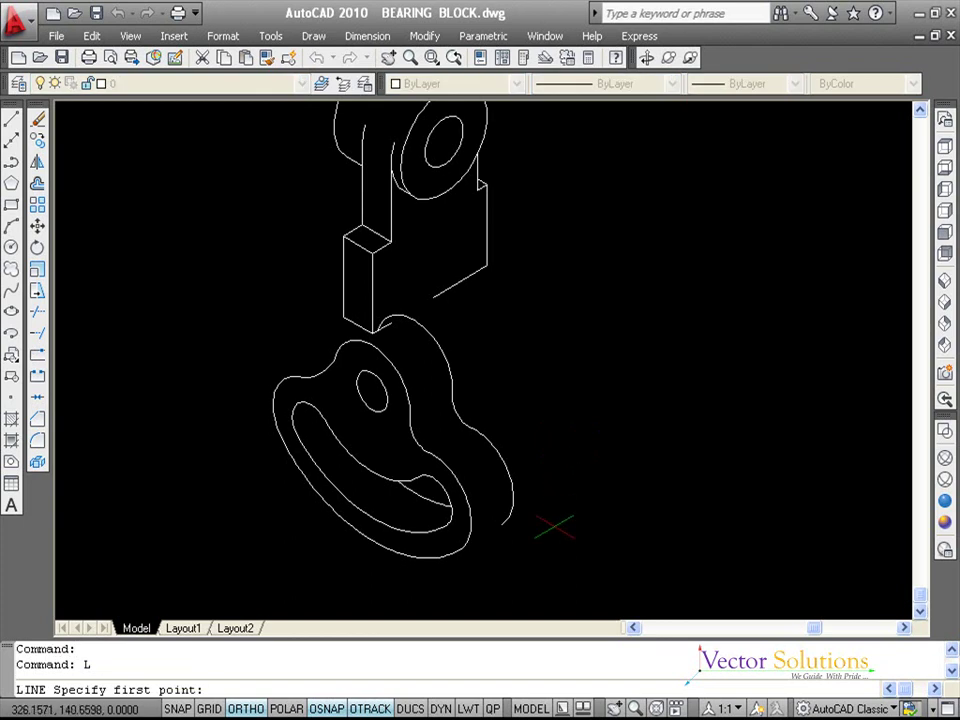
{"action": "left_click", "coordinate": [474, 476]}
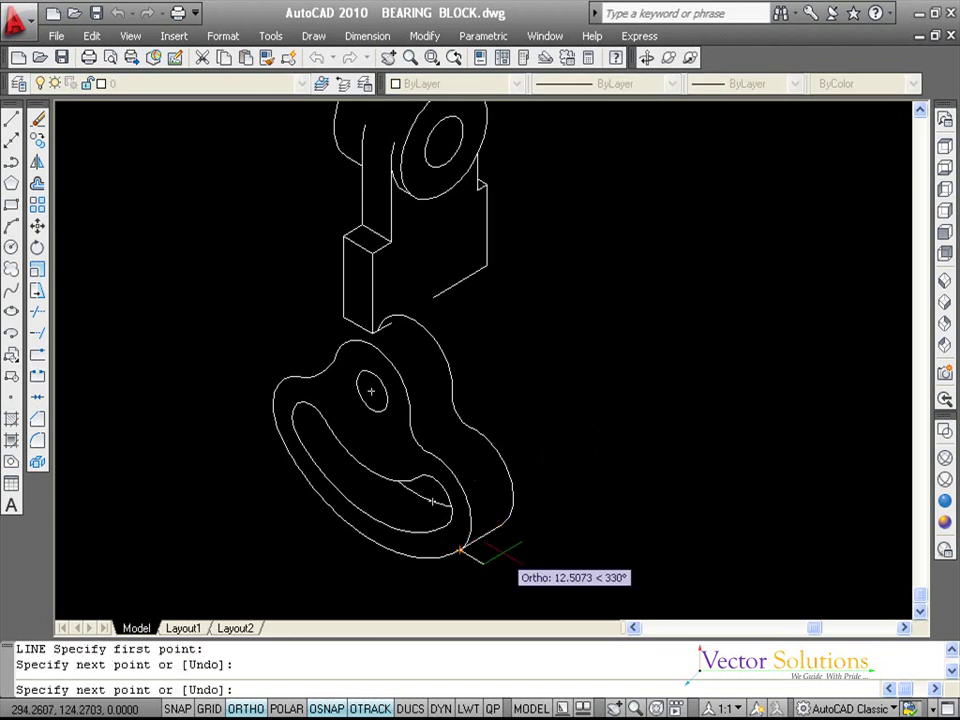
{"action": "left_click", "coordinate": [500, 560]}
{"action": "key", "text": "Return"}
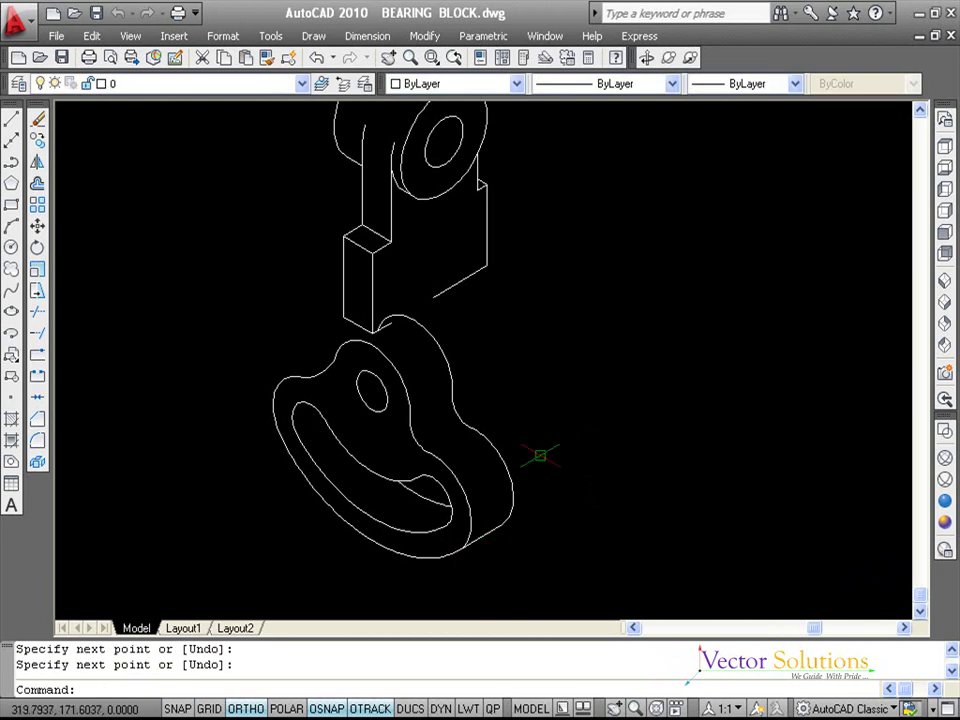
{"action": "key", "text": "Return"}
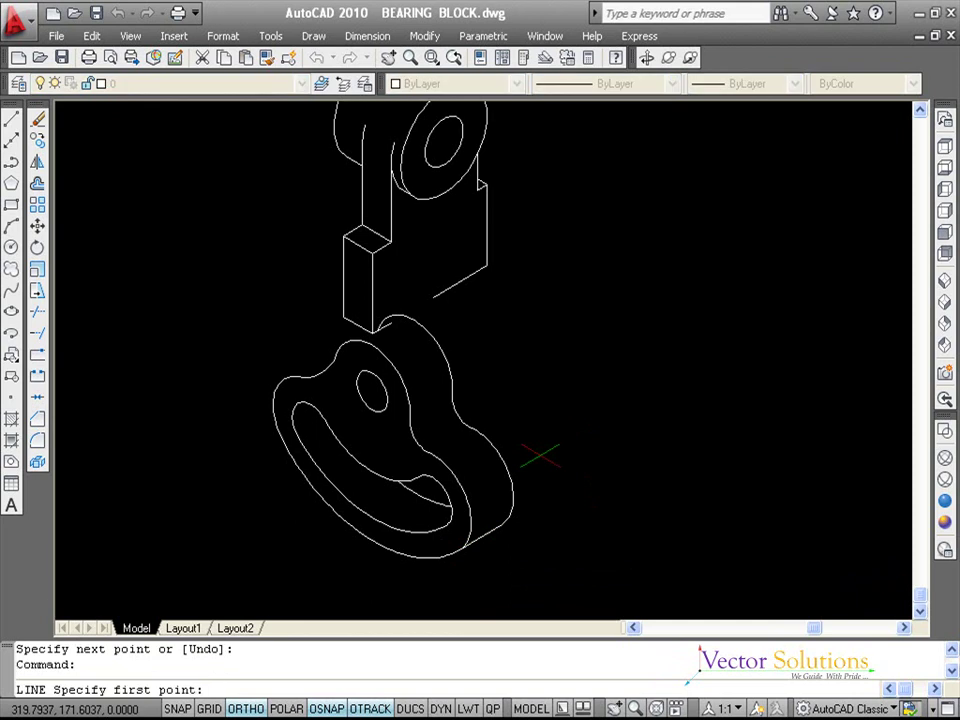
Step: Draw a vertical edge down from the web's lower corner to just above the base
{"action": "left_click", "coordinate": [434, 298]}
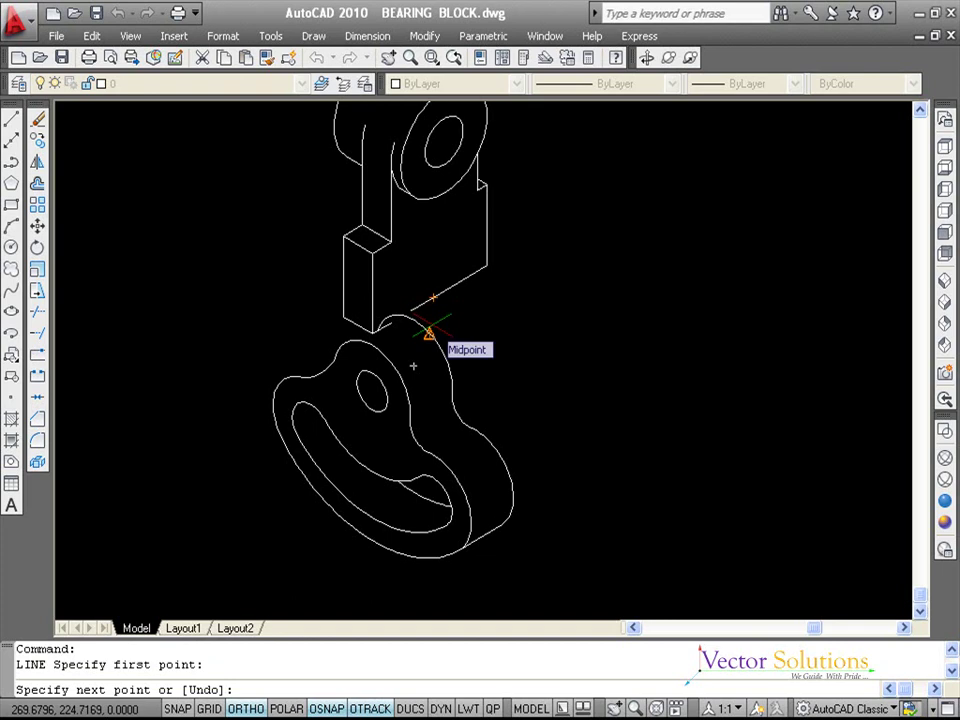
{"action": "key", "text": "F5"}
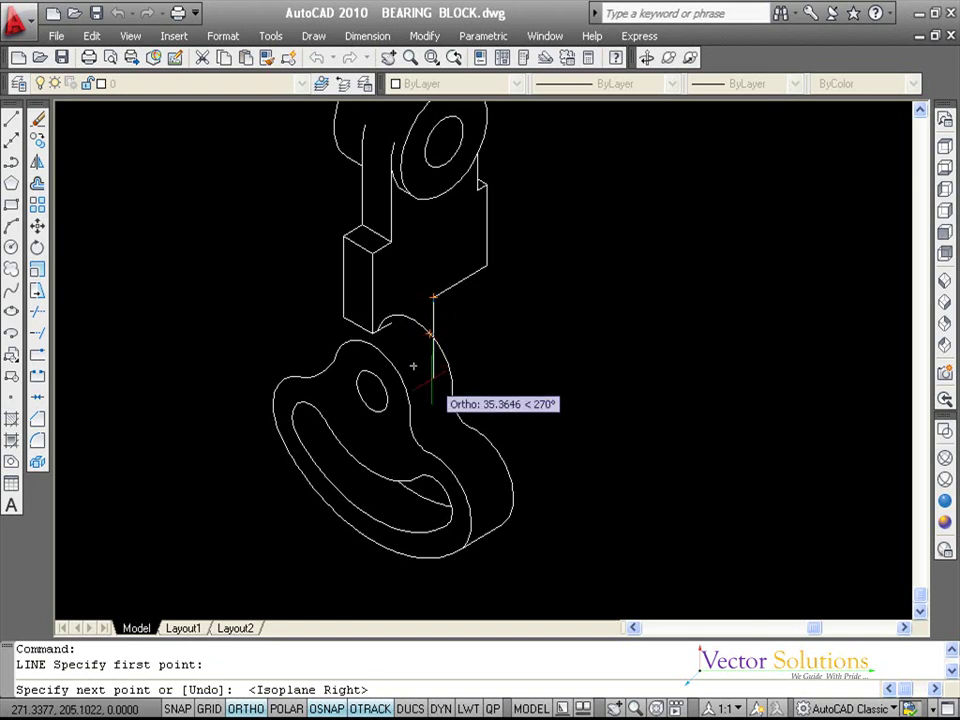
{"action": "left_click", "coordinate": [433, 377]}
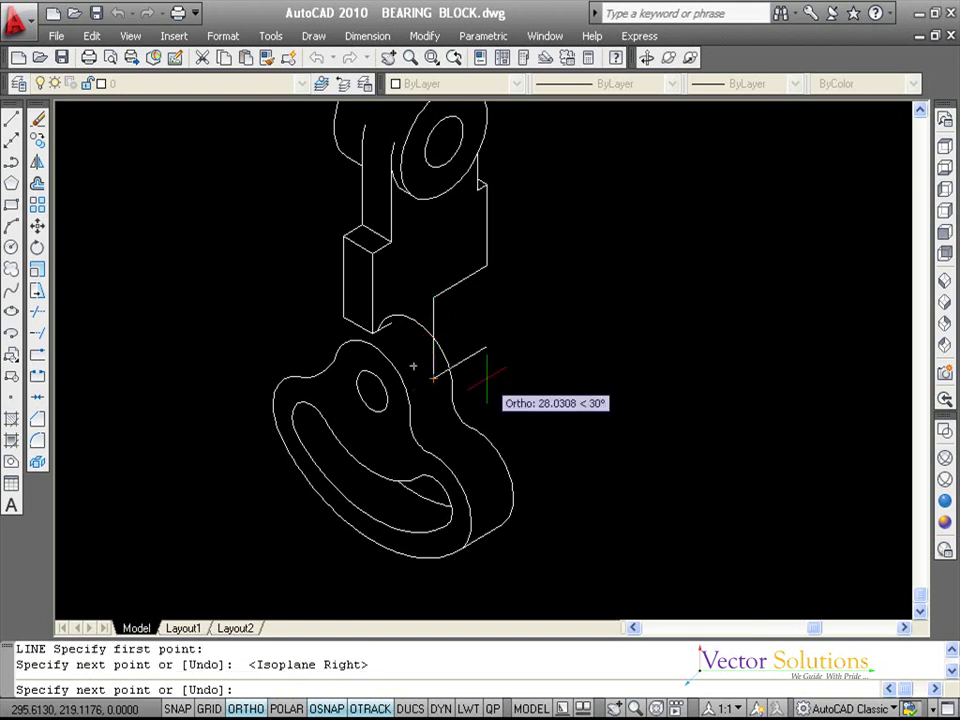
{"action": "key", "text": "Return"}
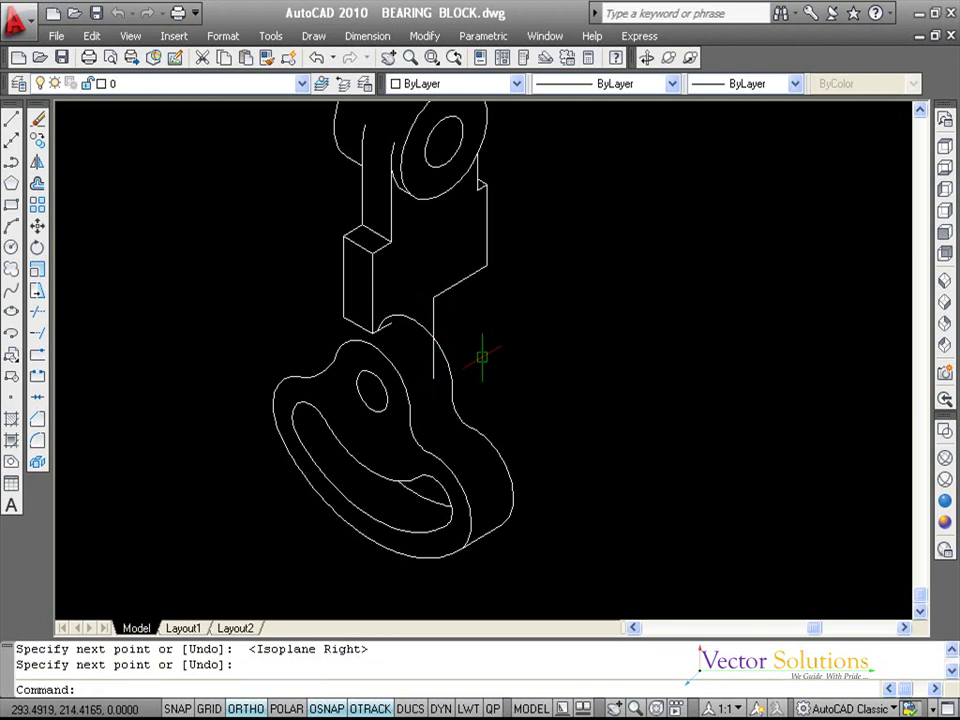
Step: Copy that vertical edge to the neighbouring web corner
{"action": "left_click", "coordinate": [39, 145]}
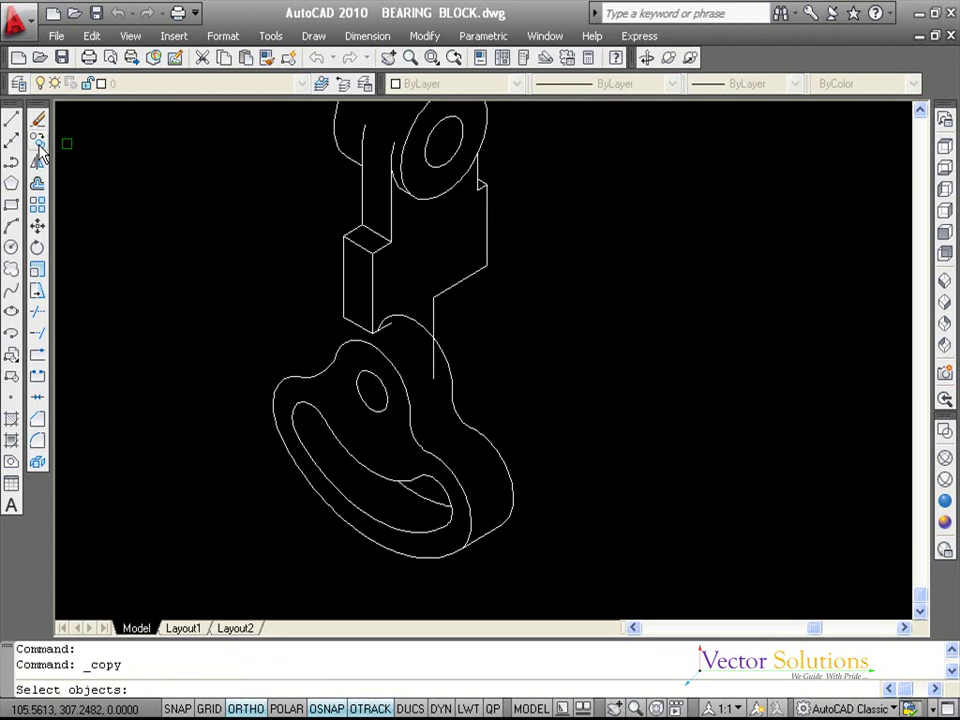
{"action": "left_click", "coordinate": [433, 315]}
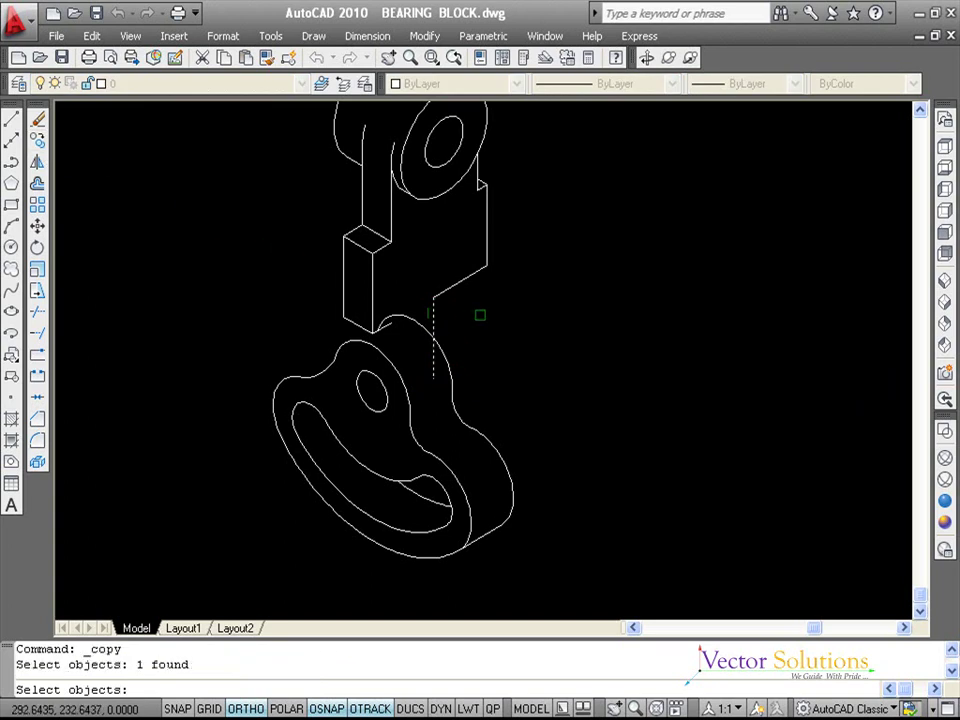
{"action": "key", "text": "Return"}
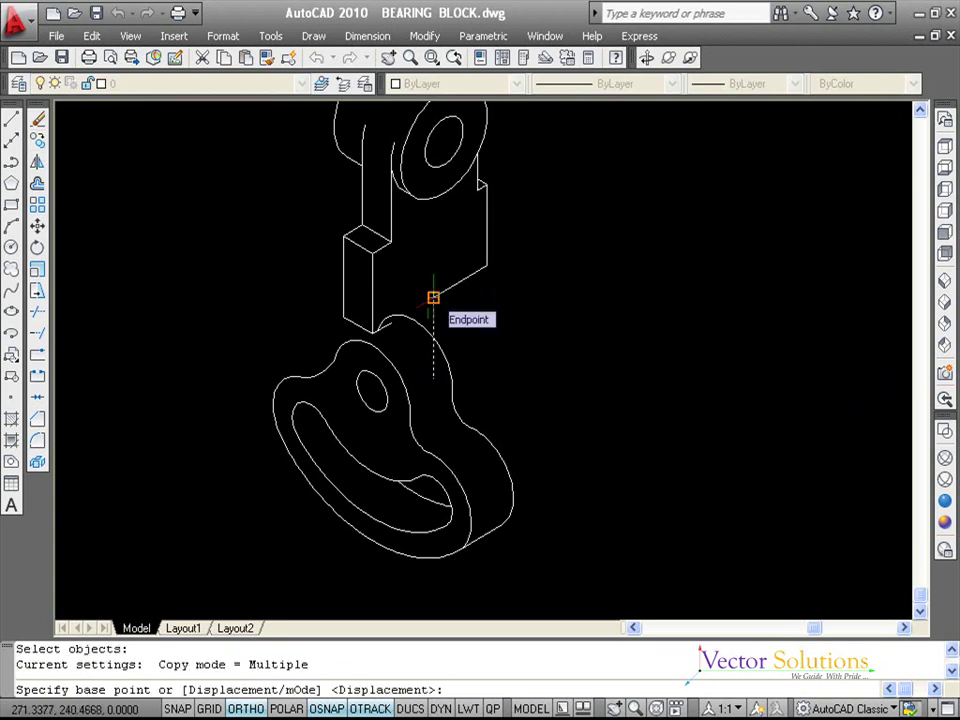
{"action": "left_click", "coordinate": [433, 297]}
{"action": "left_click", "coordinate": [391, 321]}
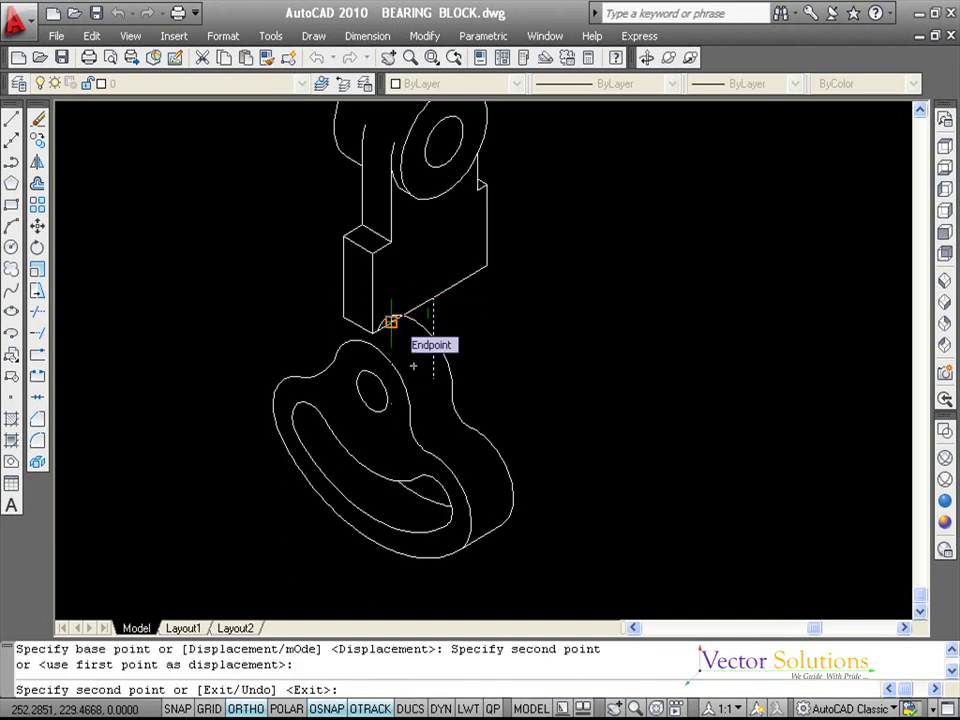
{"action": "key", "text": "Return"}
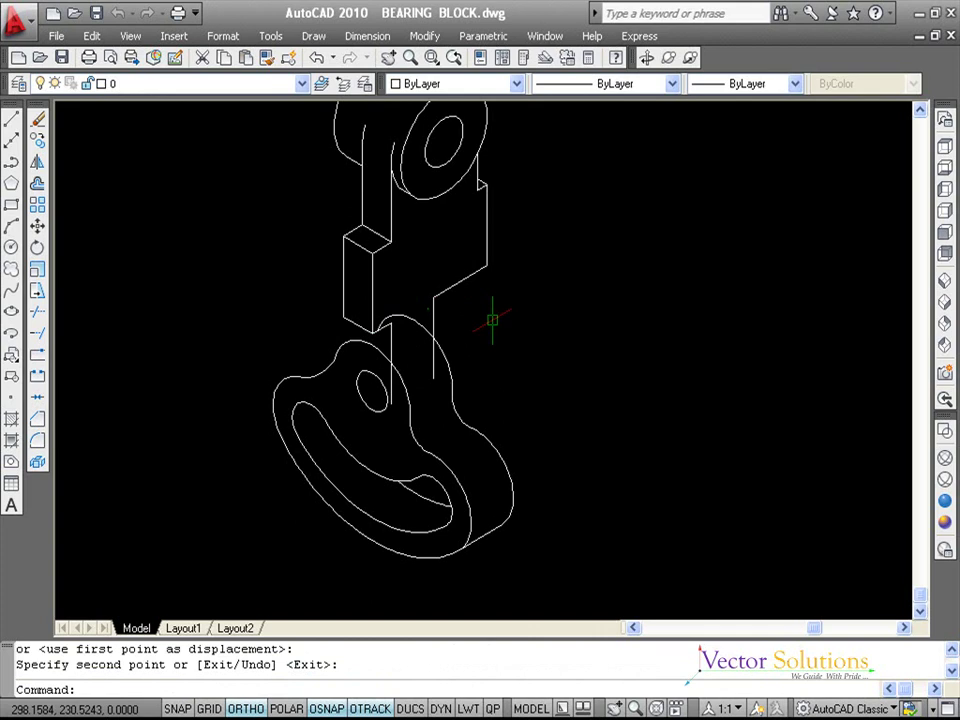
{"action": "key", "text": "Escape"}
{"action": "key", "text": "Escape"}
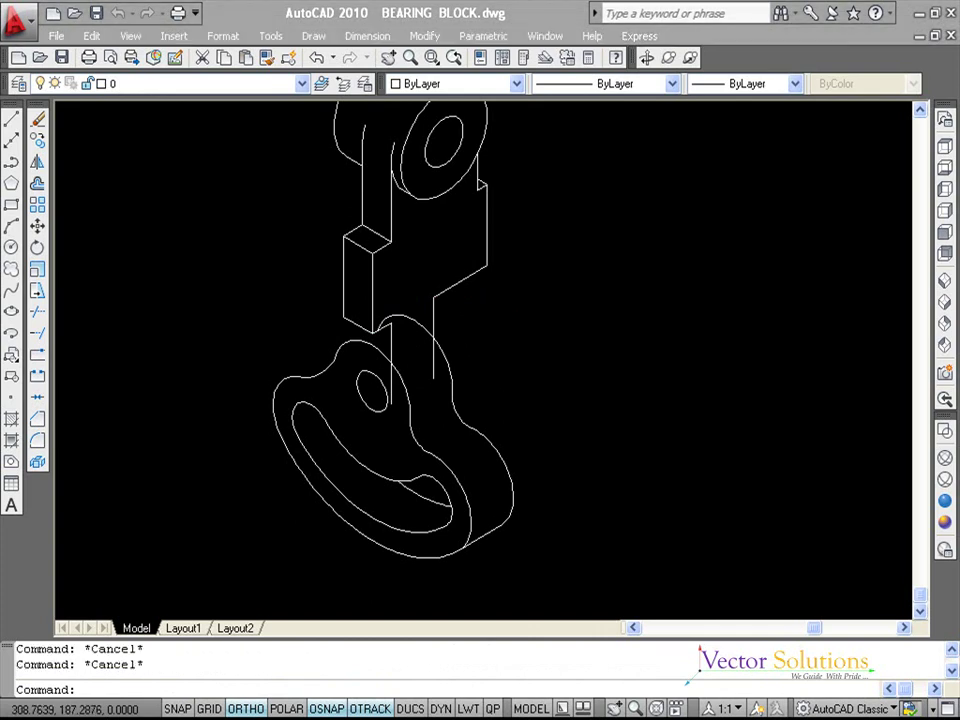
Step: Draw an isometric line connecting the web's left and right vertical edges
{"action": "type", "text": "L"}
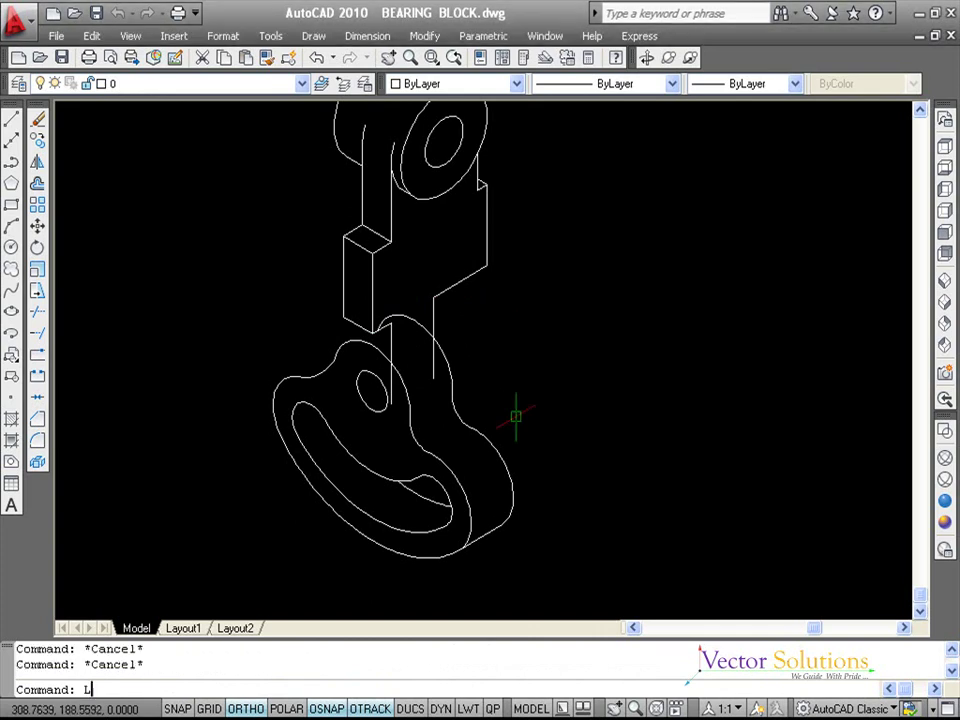
{"action": "key", "text": "Return"}
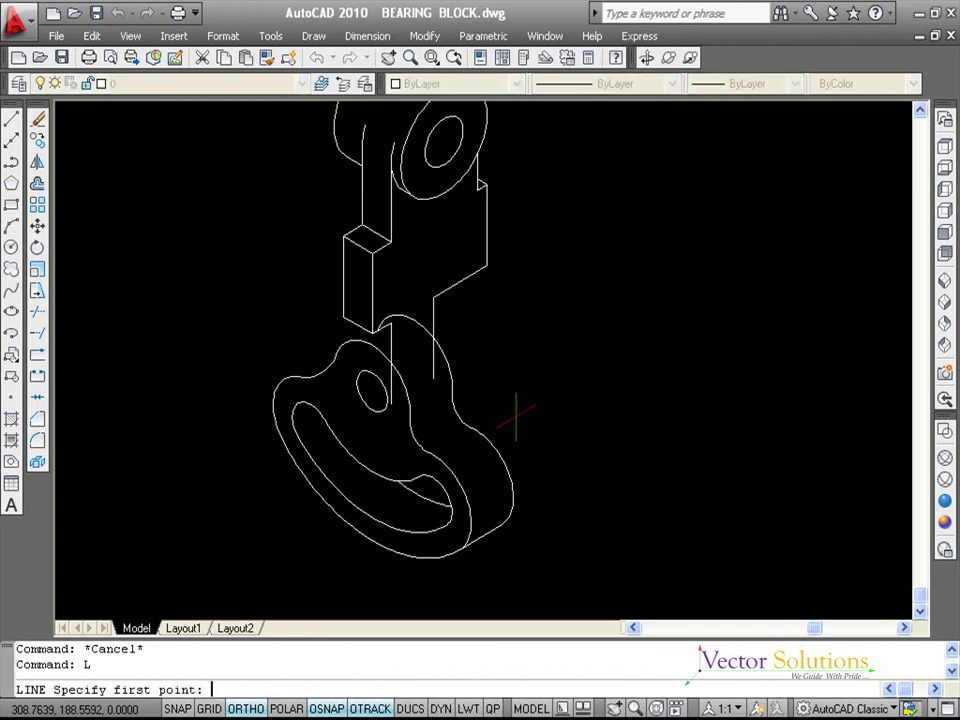
{"action": "left_click", "coordinate": [391, 366]}
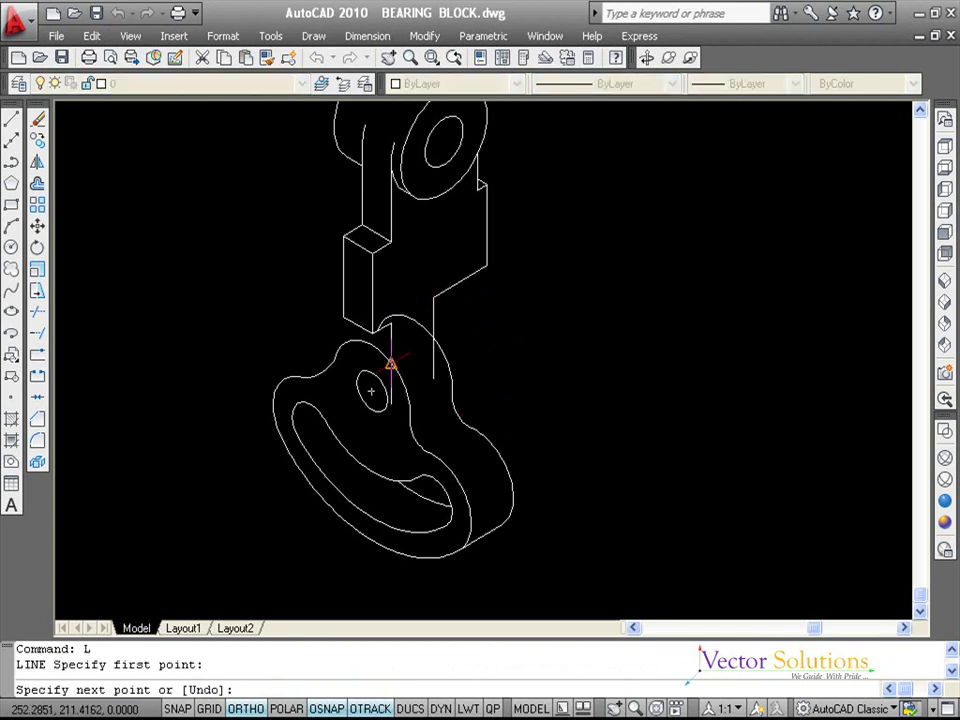
{"action": "left_click", "coordinate": [455, 330]}
{"action": "key", "text": "Return"}
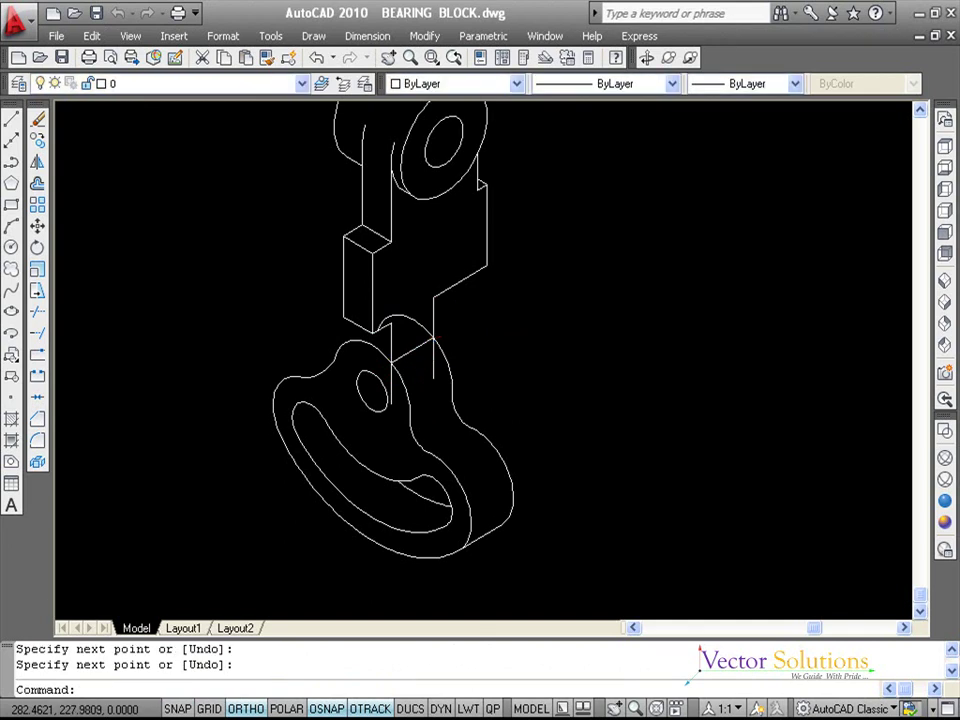
Step: Trim away the overlapping arc piece, short vertical stub and line segment near the hole
{"action": "type", "text": "TR"}
{"action": "key", "text": "Return"}
{"action": "key", "text": "Return"}
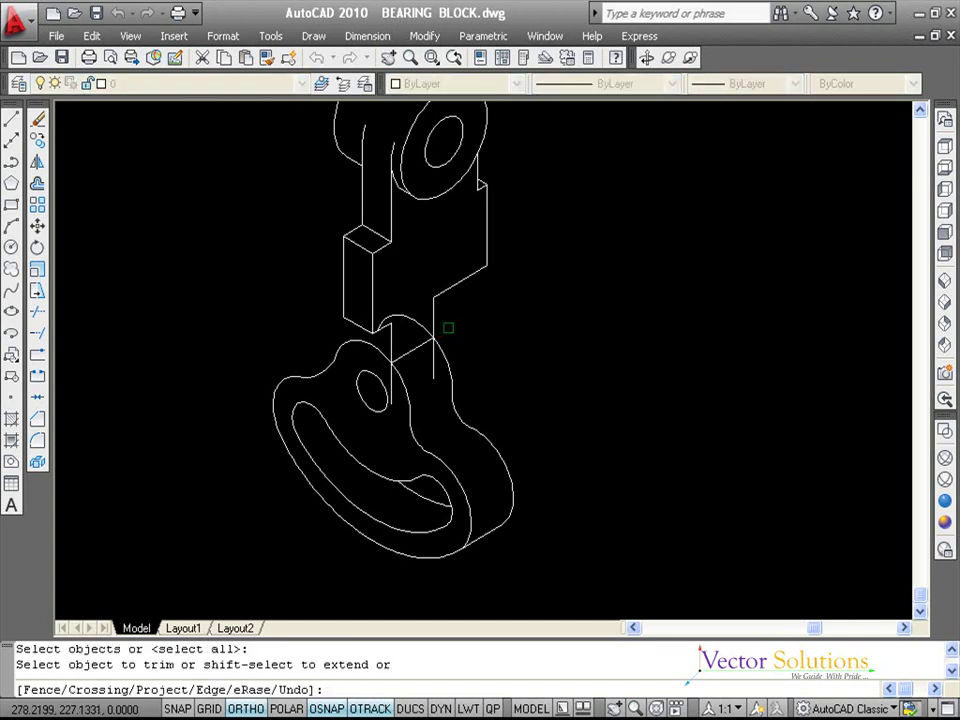
{"action": "left_click", "coordinate": [421, 325]}
{"action": "left_click", "coordinate": [432, 362]}
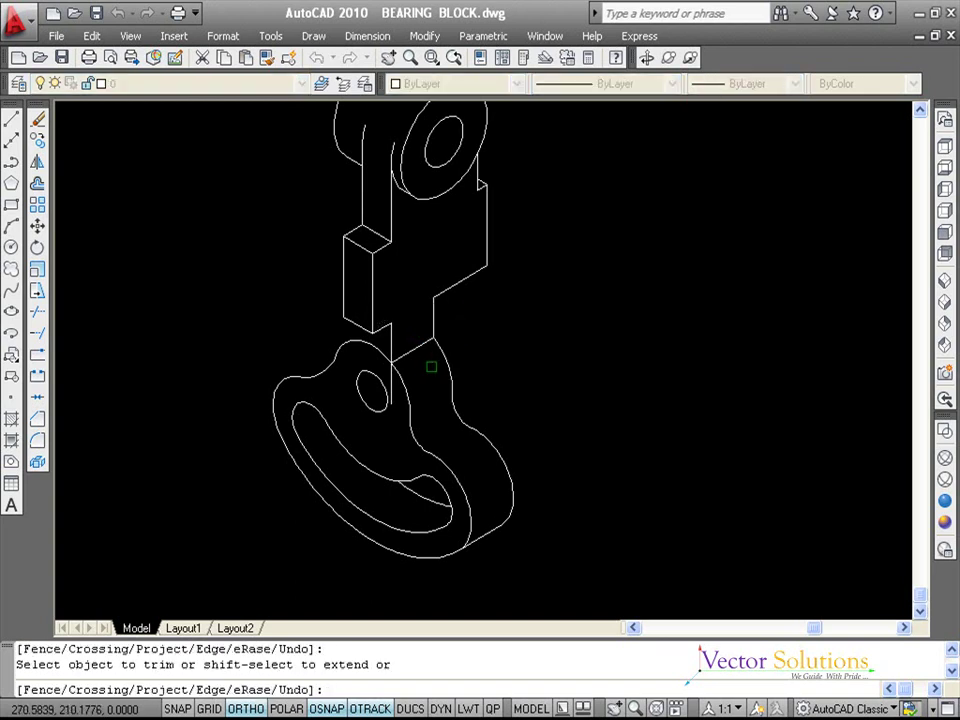
{"action": "left_click", "coordinate": [391, 385]}
{"action": "key", "text": "Return"}
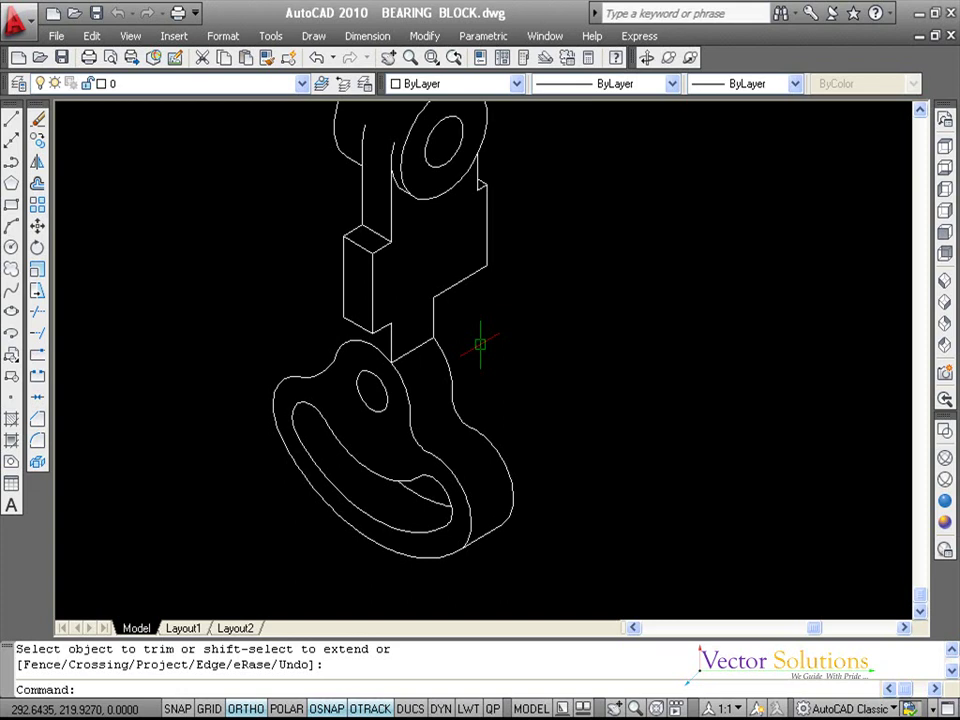
Step: Copy the short vertical web edge with its top endpoint as base point, on the Left isoplane
{"action": "type", "text": "CO"}
{"action": "key", "text": "Return"}
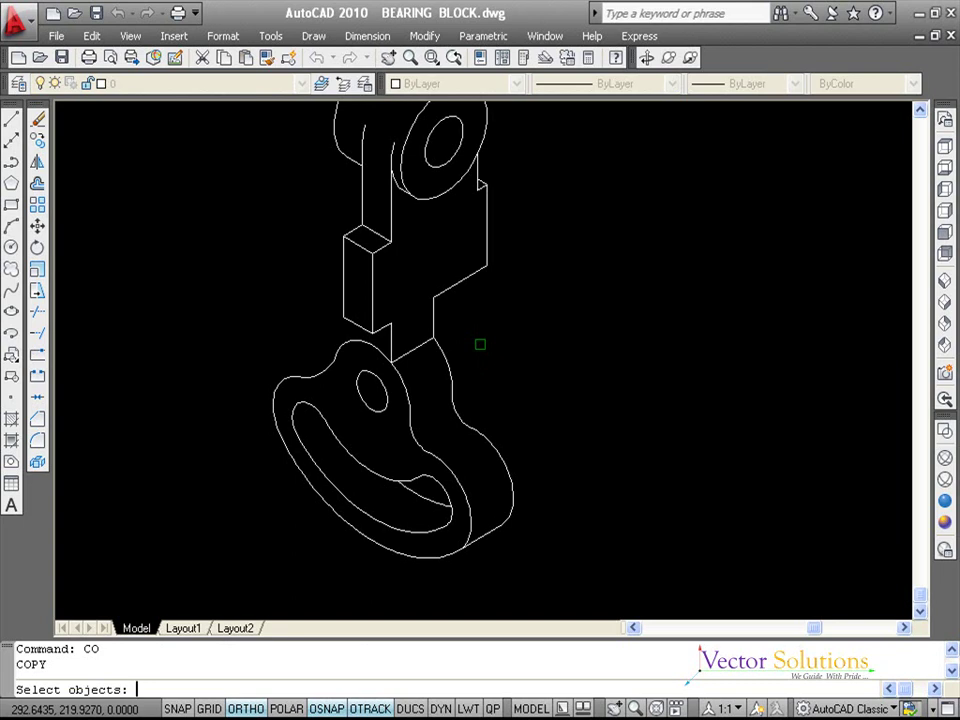
{"action": "left_click", "coordinate": [391, 340]}
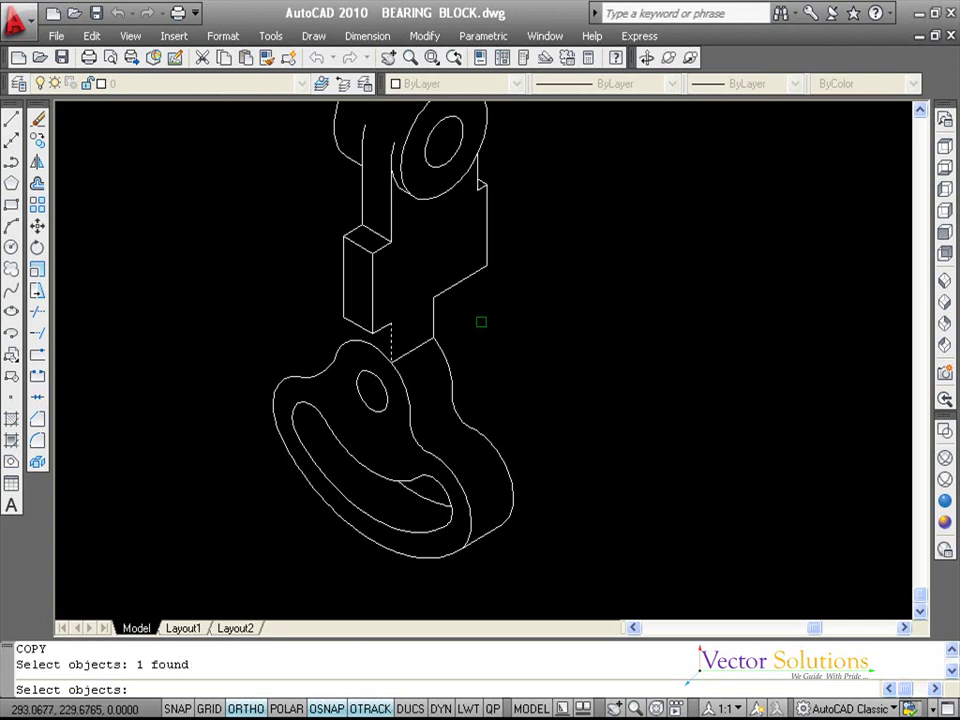
{"action": "key", "text": "Return"}
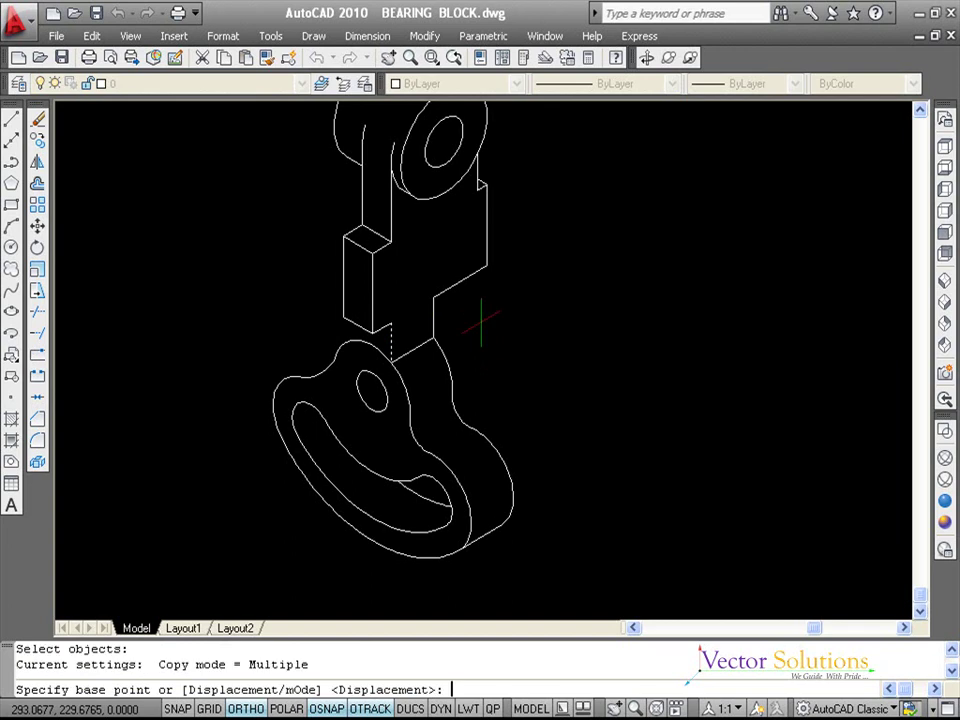
{"action": "left_click", "coordinate": [391, 322]}
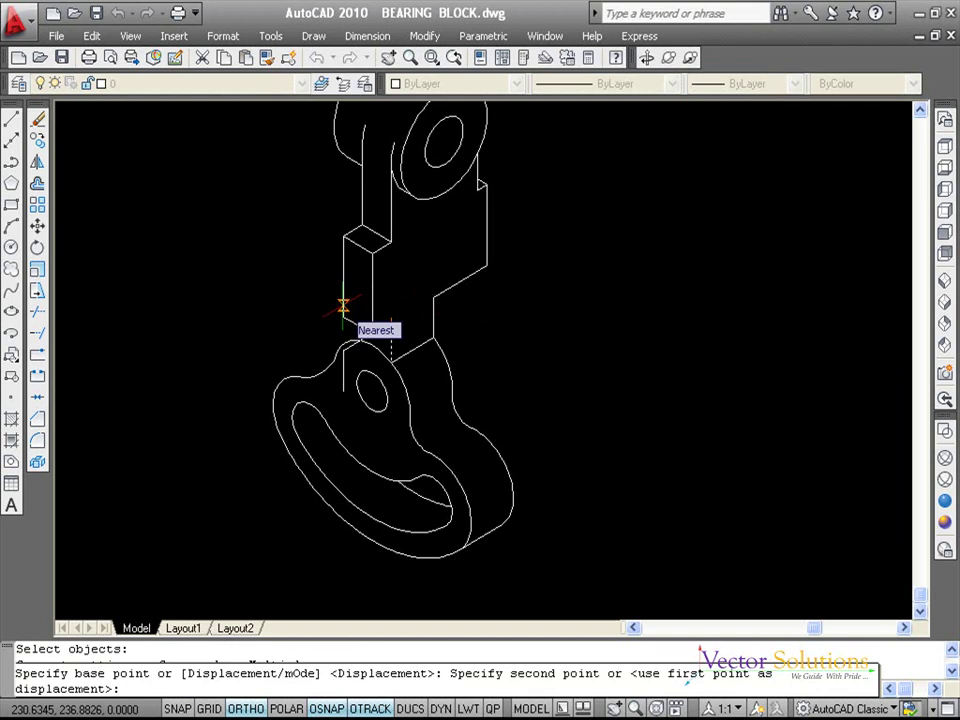
{"action": "key", "text": "F5"}
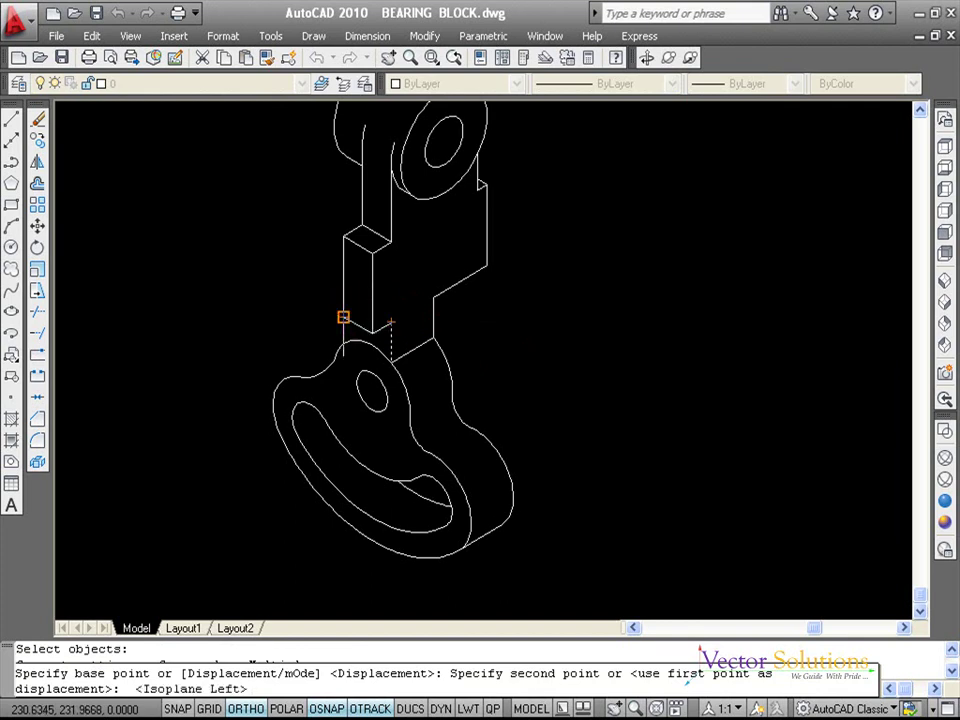
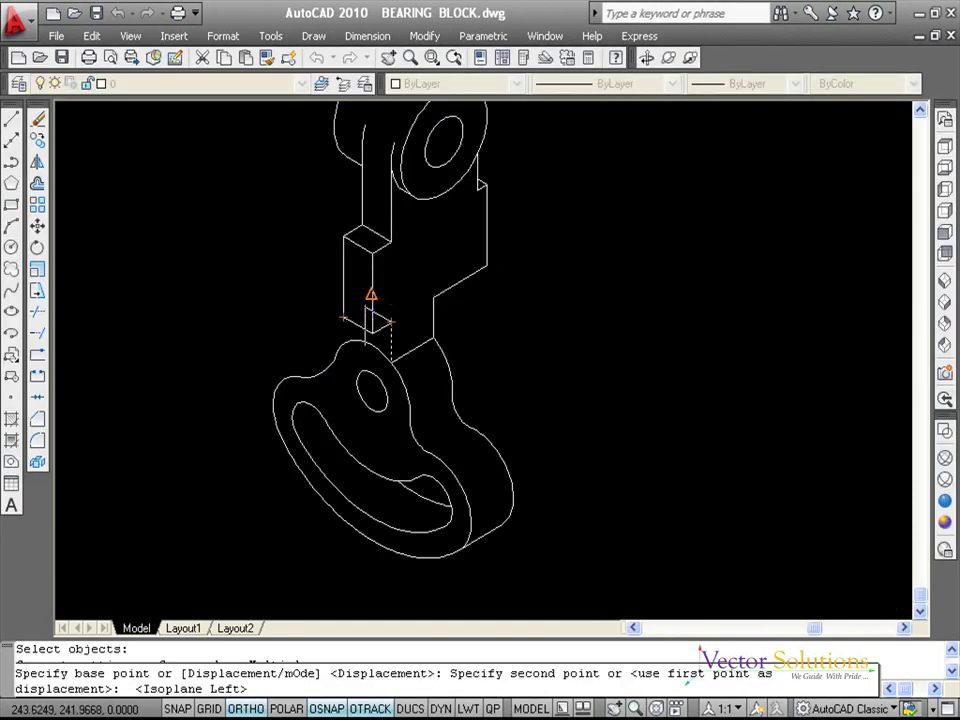
Step: Place the copied vertical edge 15 units along the 150° isometric direction
{"action": "type", "text": "15"}
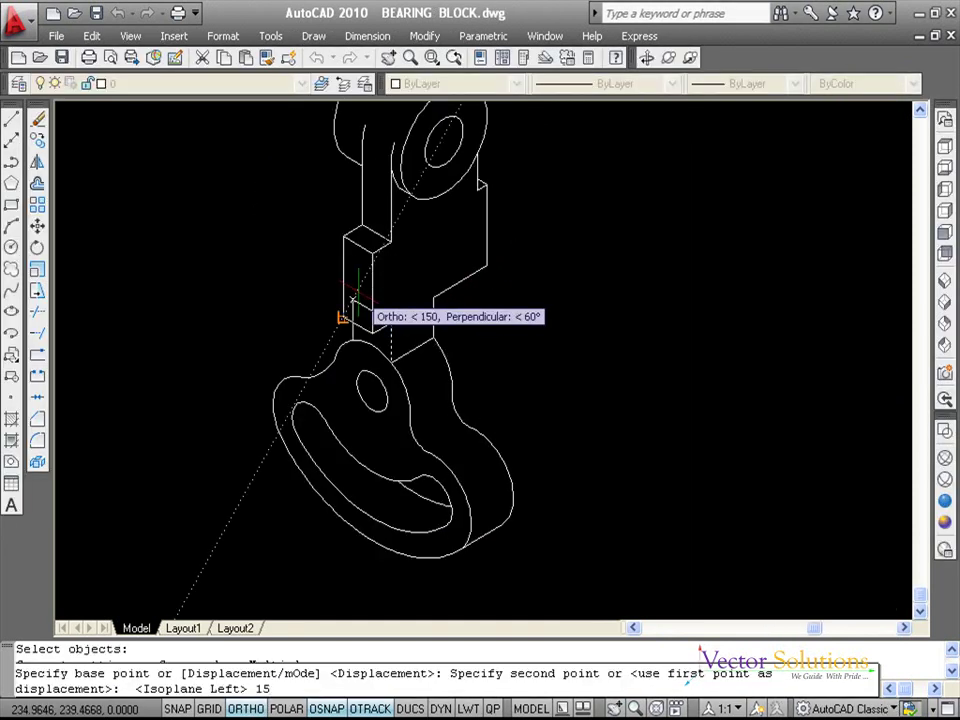
{"action": "key", "text": "Return"}
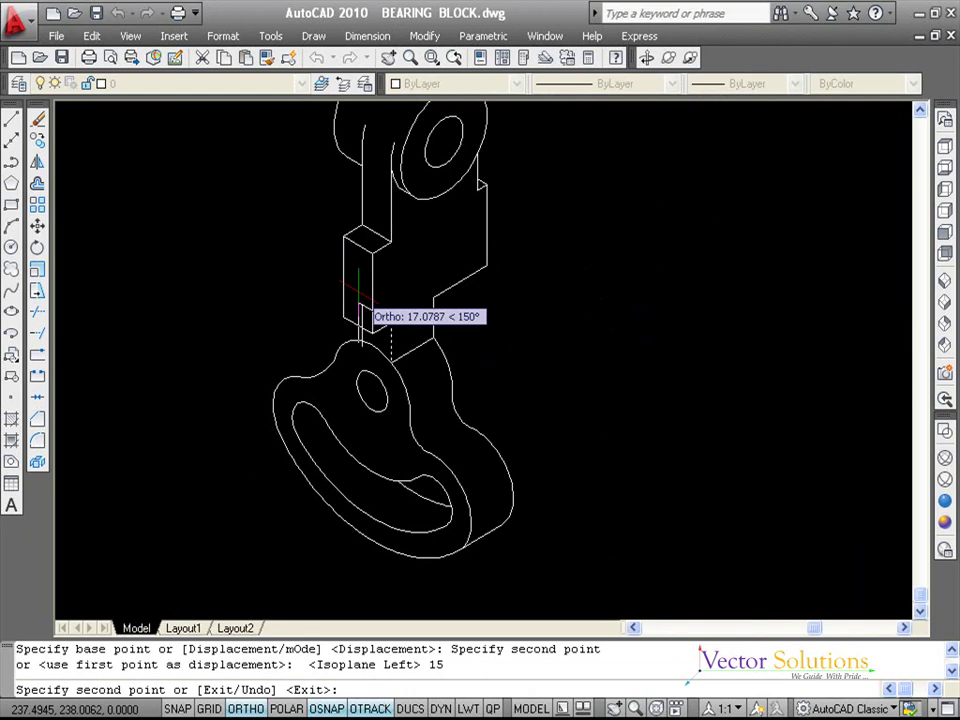
{"action": "key", "text": "Return"}
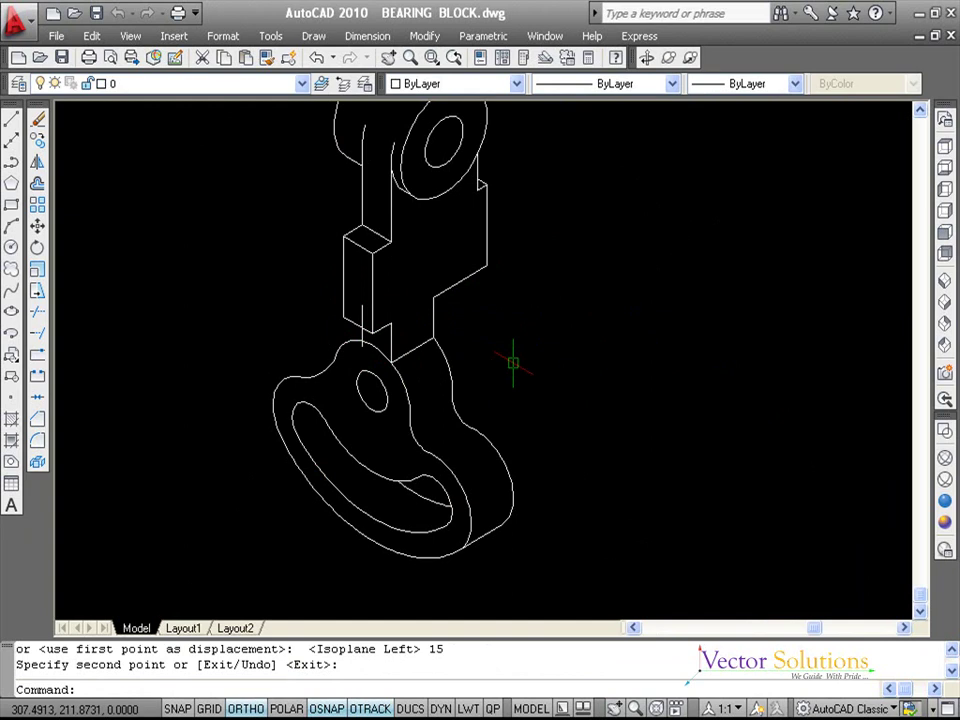
{"action": "type", "text": "TR"}
Step: Trim the short arc atop the lower lobe and the vertical line stub, using all edges
{"action": "key", "text": "Return"}
{"action": "key", "text": "Return"}
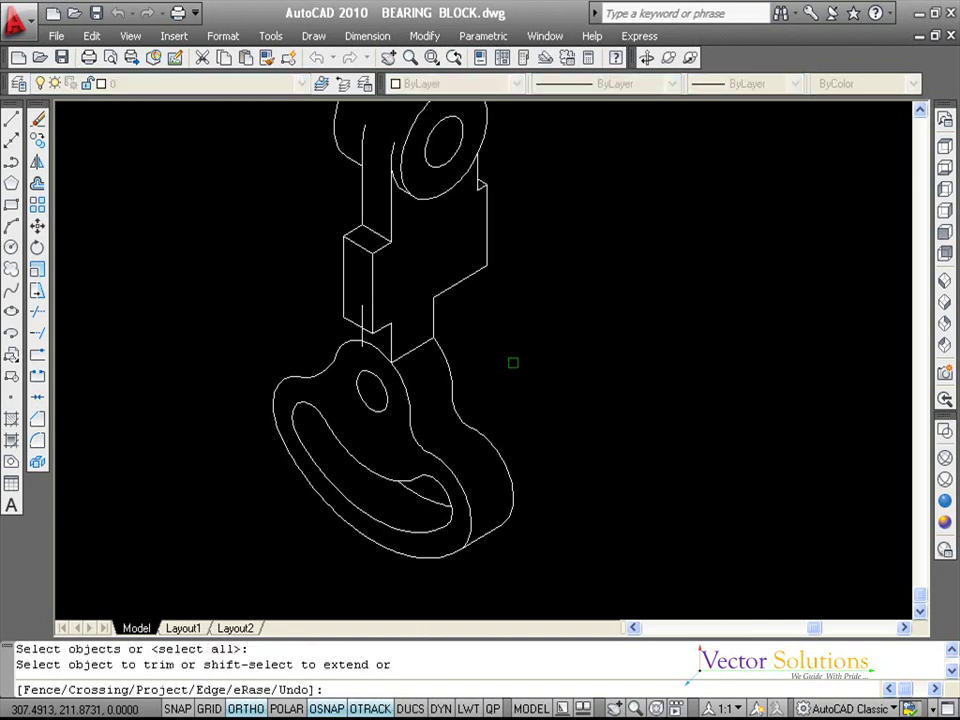
{"action": "left_click", "coordinate": [372, 348]}
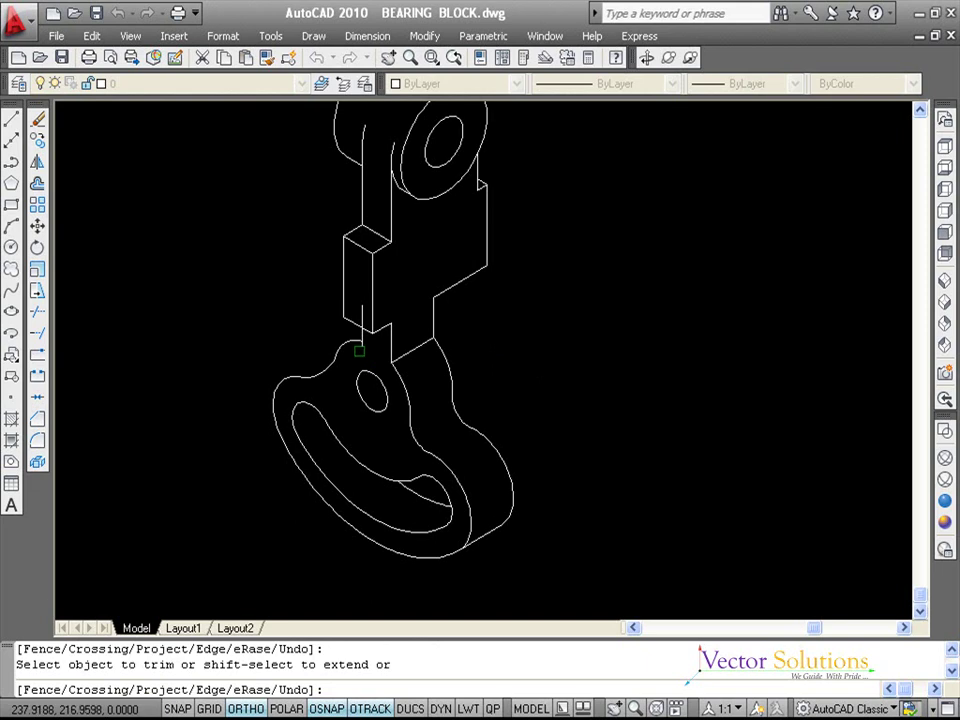
{"action": "left_click", "coordinate": [363, 320]}
{"action": "key", "text": "Return"}
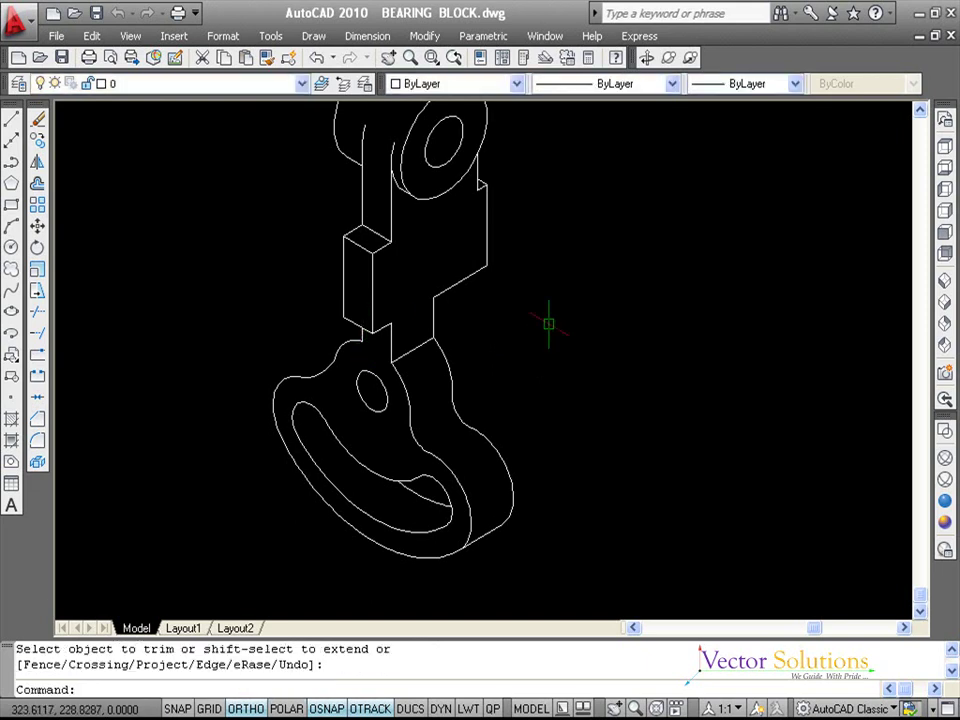
{"action": "key", "text": "Escape"}
{"action": "key", "text": "Escape"}
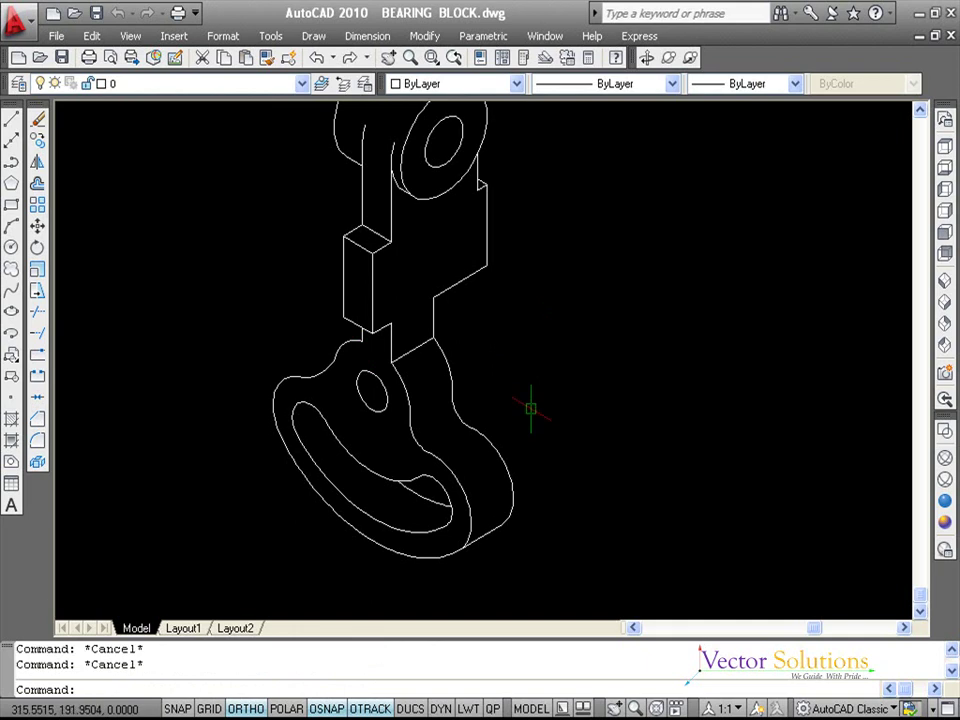
Step: Copy the lower lobe's left arc from its quadrant 22 units along the Isoplane Top 30° direction
{"action": "left_click", "coordinate": [37, 139]}
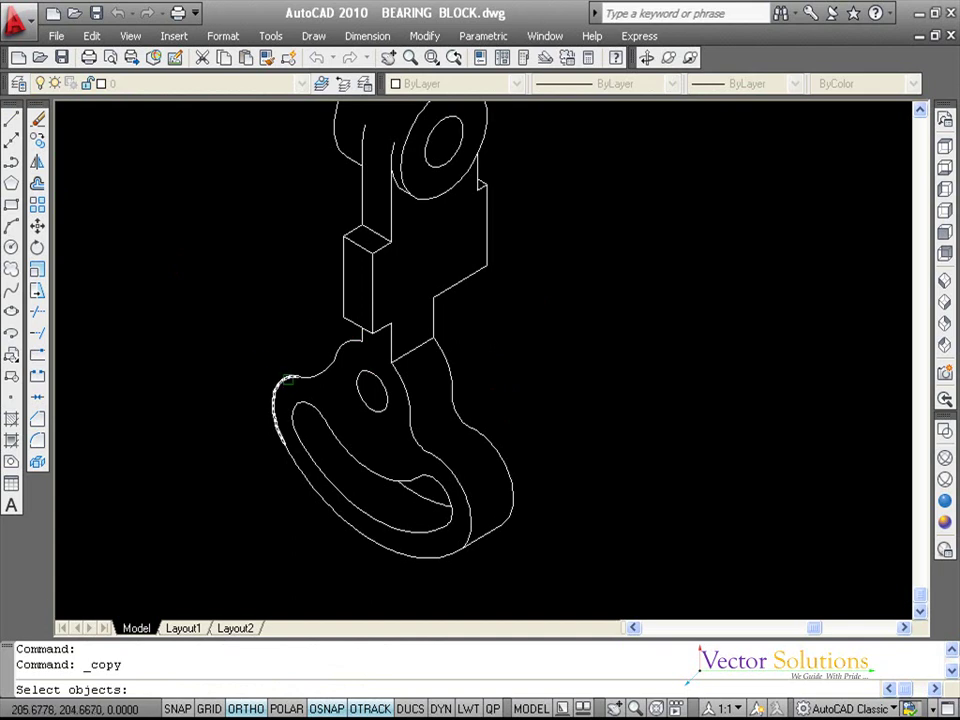
{"action": "left_click", "coordinate": [278, 390]}
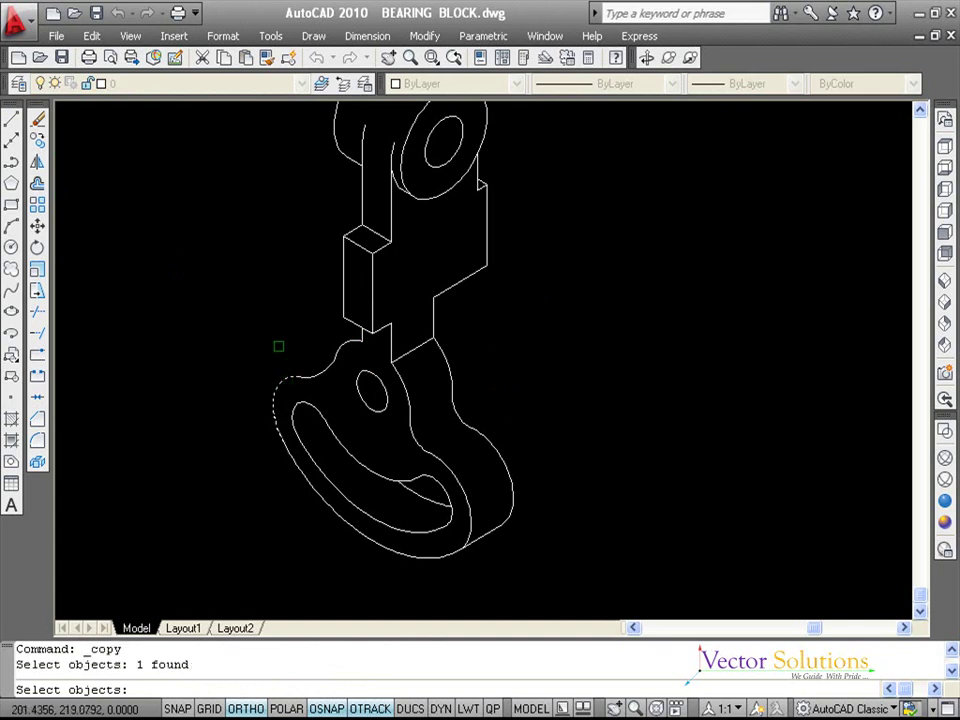
{"action": "key", "text": "Return"}
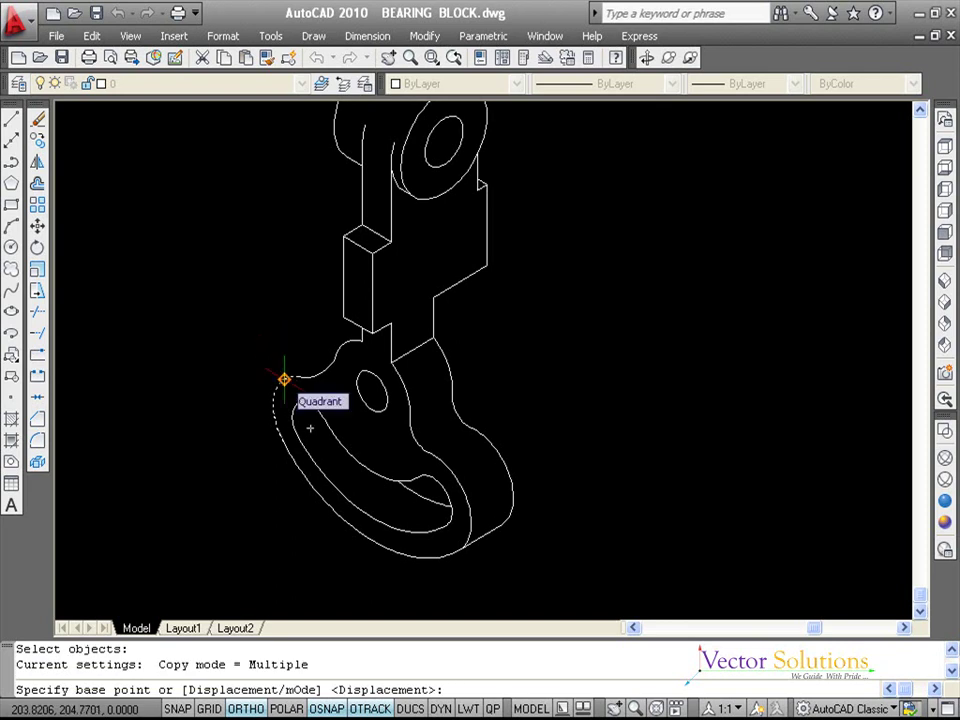
{"action": "left_click", "coordinate": [284, 379]}
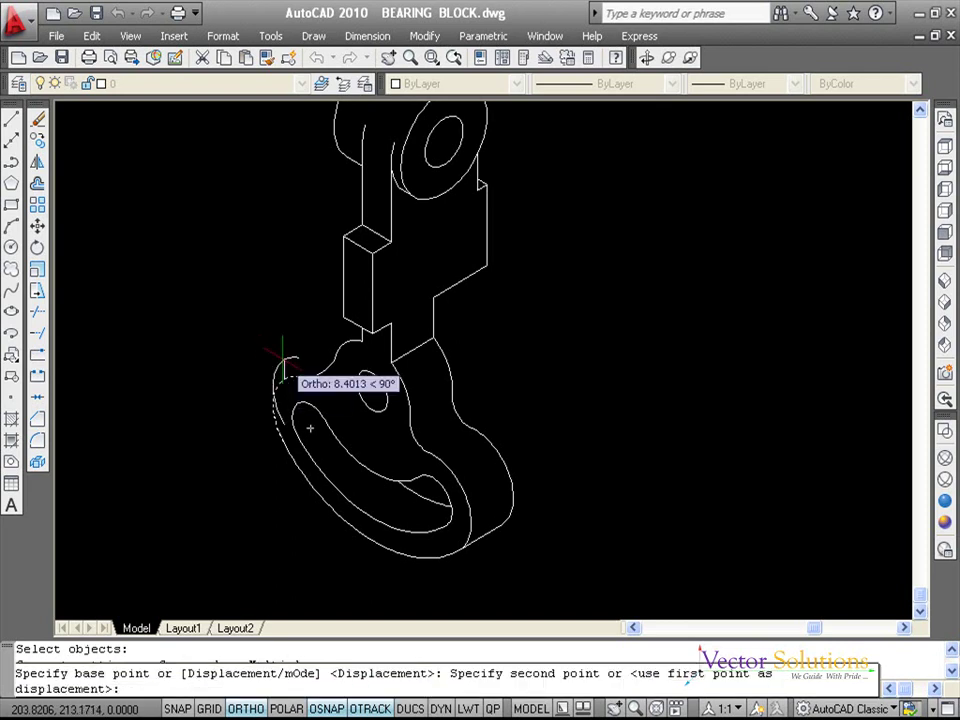
{"action": "key", "text": "F5"}
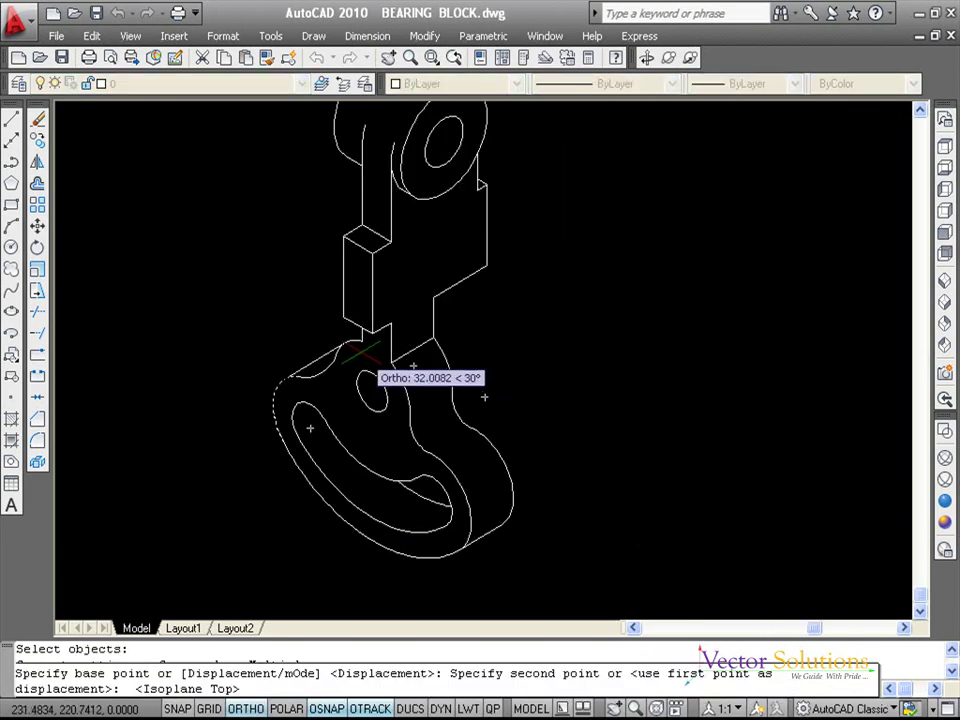
{"action": "type", "text": "22"}
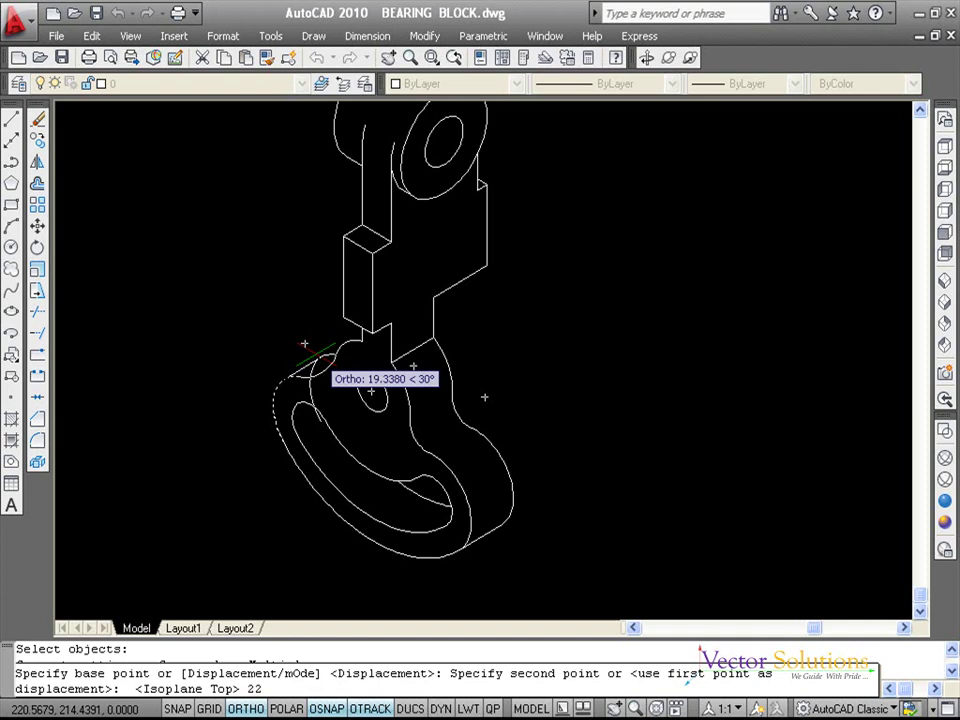
{"action": "key", "text": "Return"}
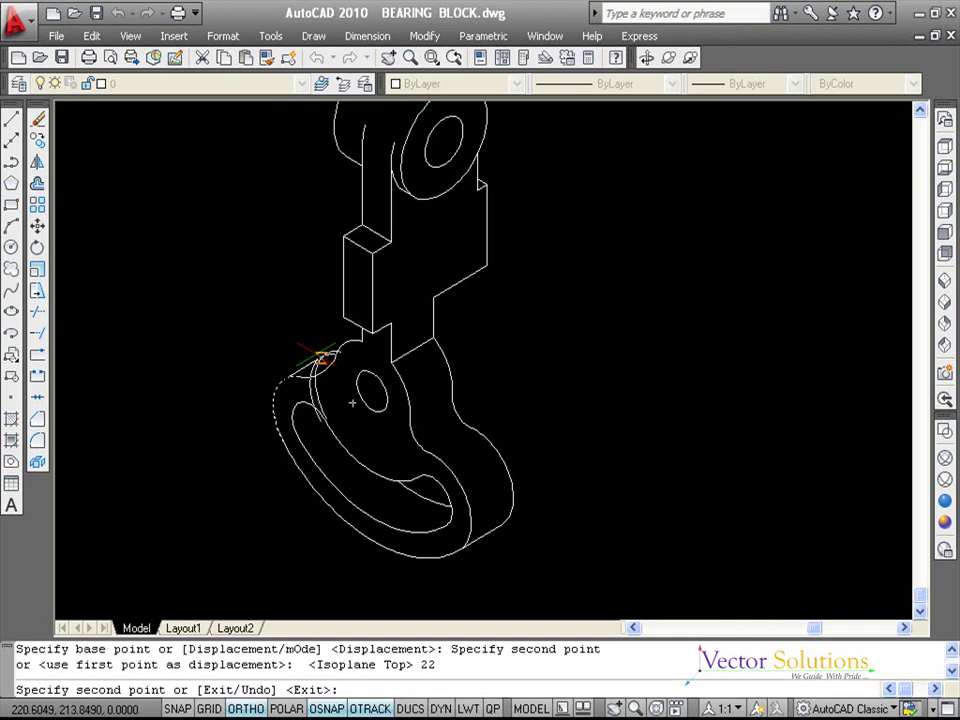
{"action": "key", "text": "Return"}
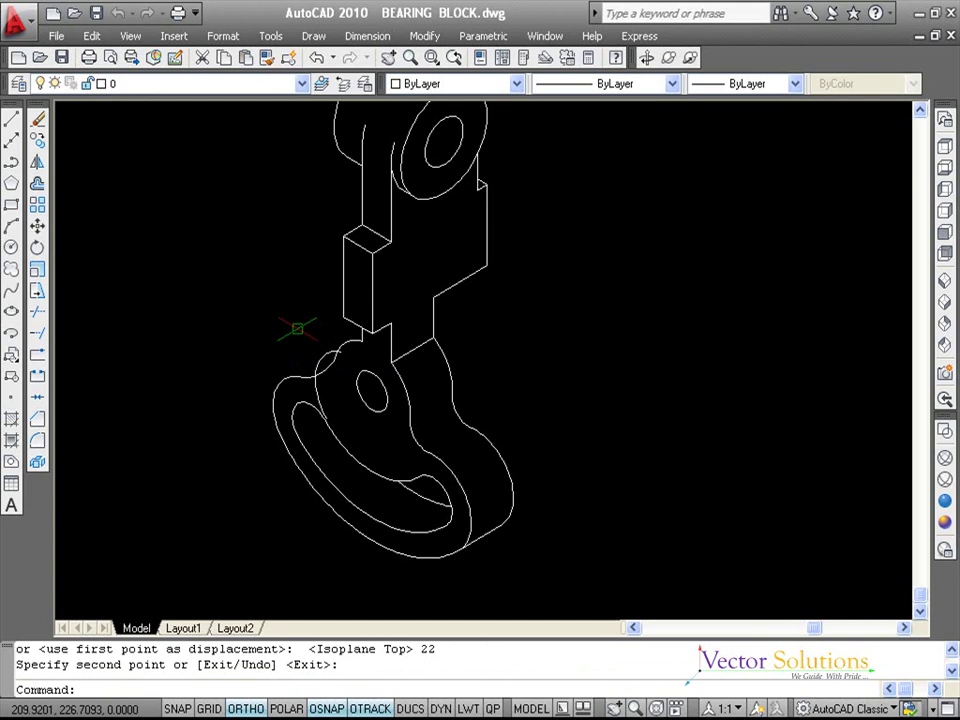
Step: Draw a line joining the original left arc's quadrant to the copied arc's quadrant
{"action": "left_click", "coordinate": [12, 118]}
{"action": "left_click", "coordinate": [283, 380]}
{"action": "key", "text": "ctrl+z"}
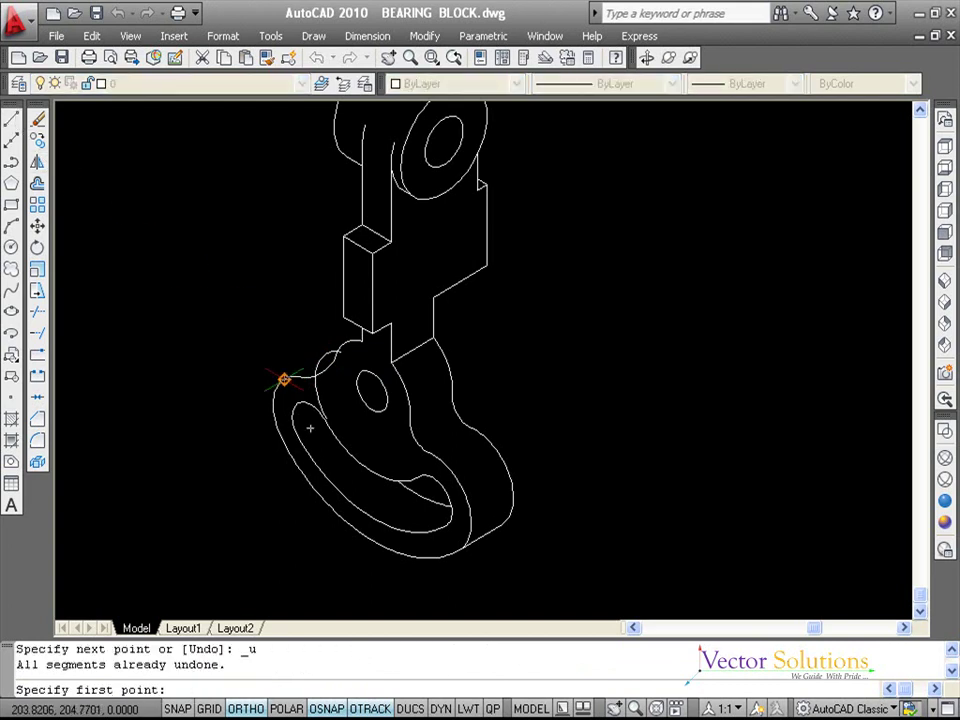
{"action": "left_click", "coordinate": [282, 379]}
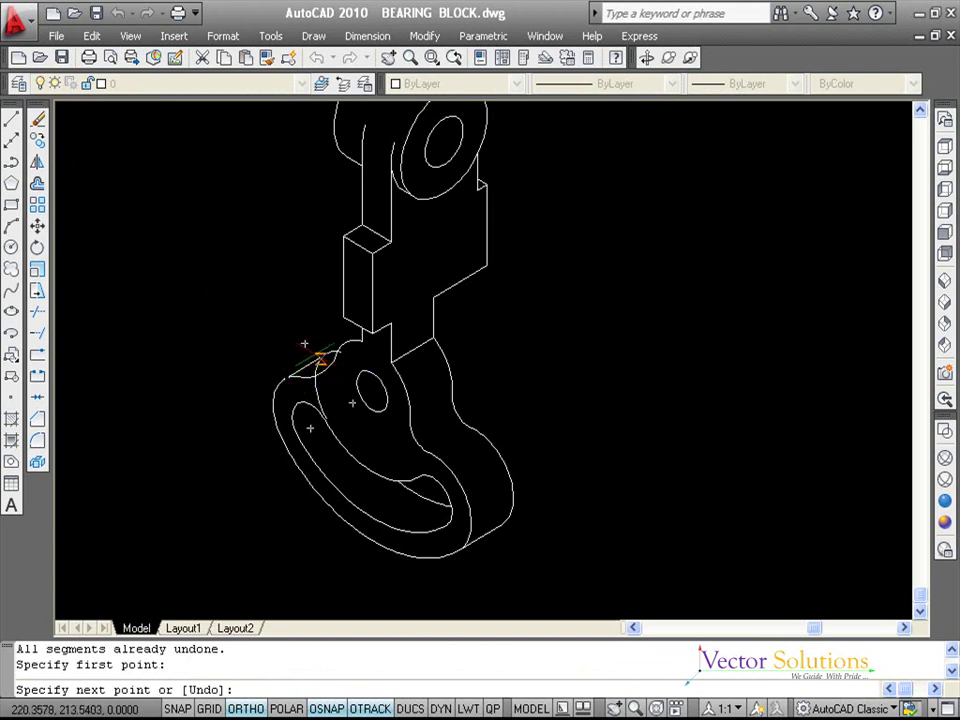
{"action": "left_click", "coordinate": [326, 354]}
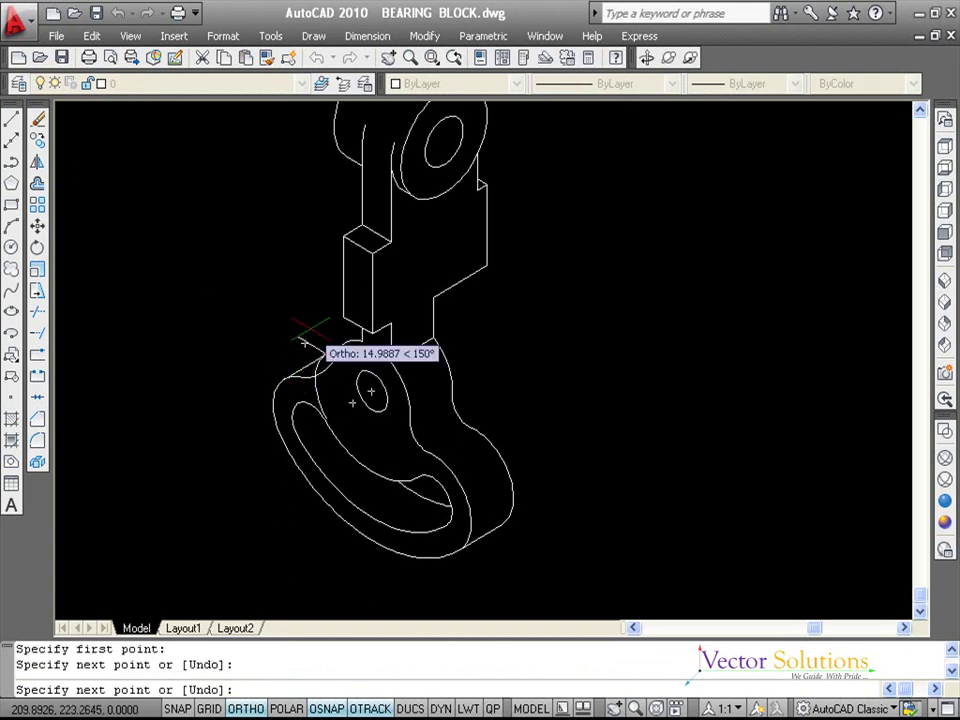
{"action": "key", "text": "Return"}
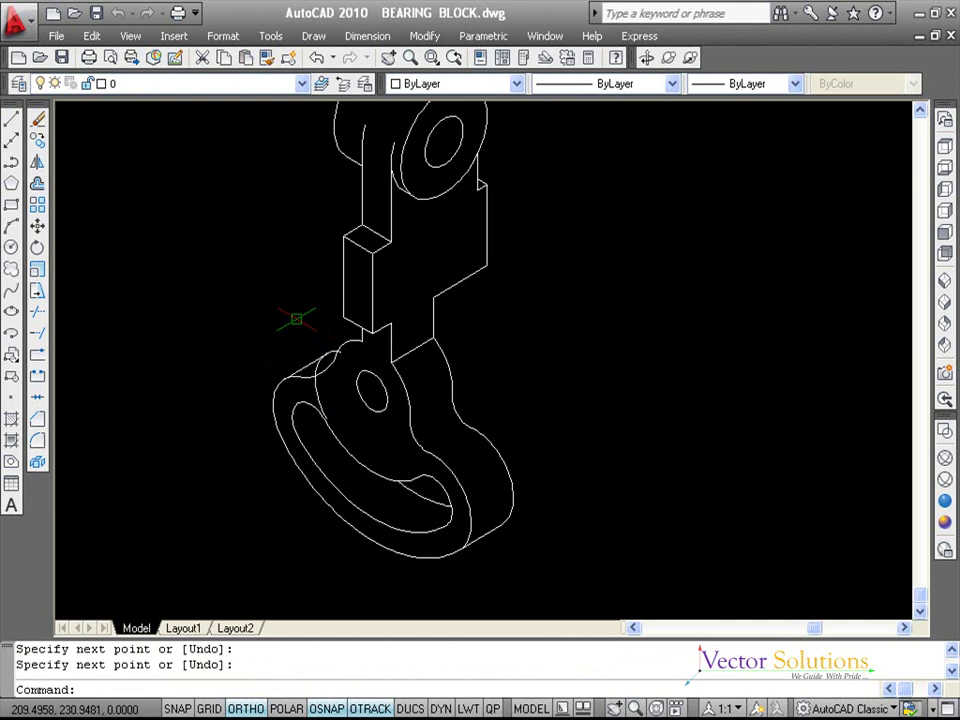
{"action": "key", "text": "Escape"}
{"action": "key", "text": "Escape"}
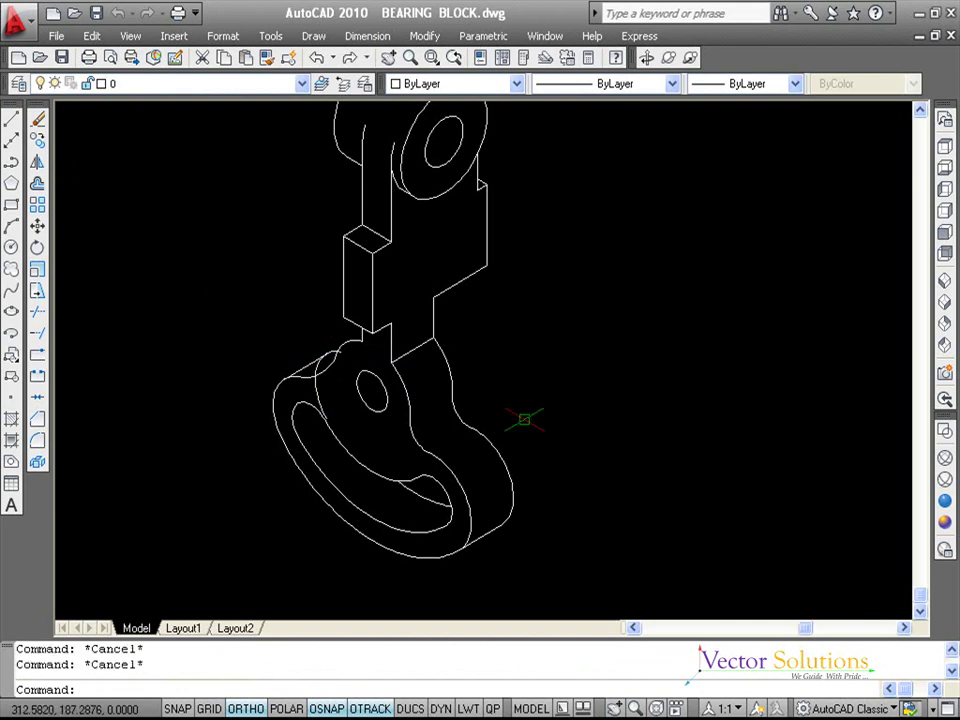
Step: Trim the hidden segment of the copied arc, then zoom to fit the whole bearing block
{"action": "type", "text": "TR"}
{"action": "key", "text": "Return"}
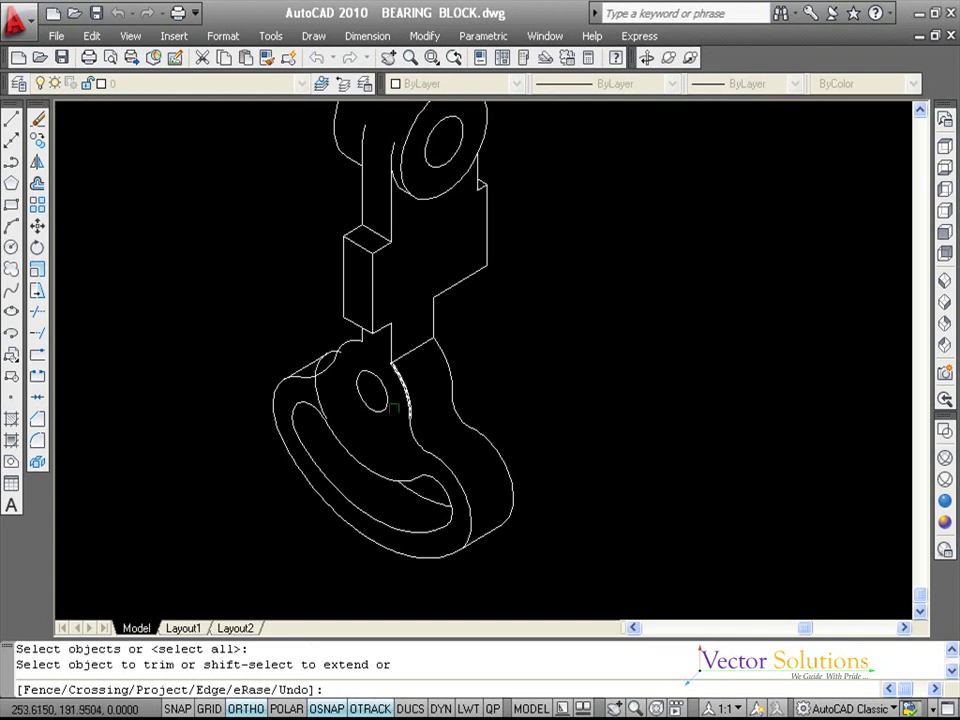
{"action": "left_click", "coordinate": [318, 393]}
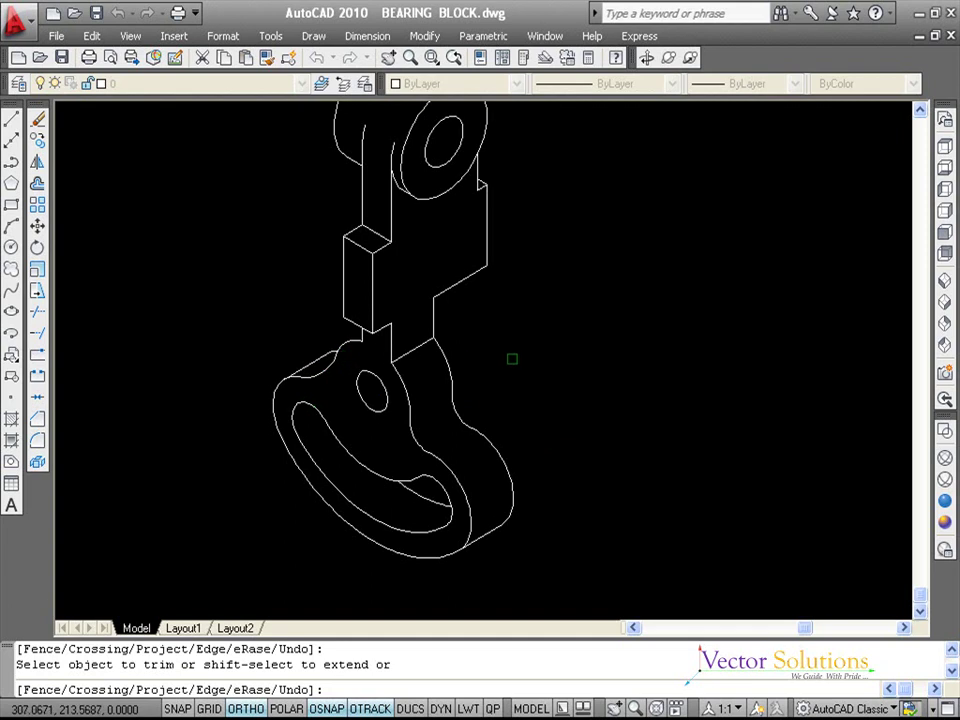
{"action": "key", "text": "Return"}
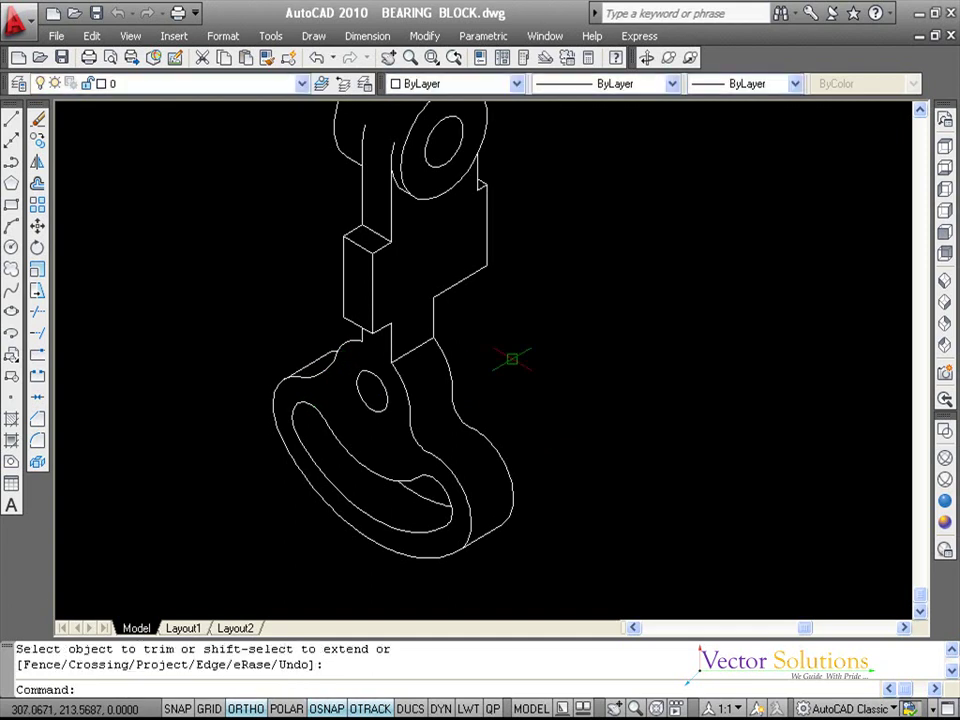
{"action": "middle_click", "coordinate": [512, 358]}
{"action": "middle_click", "coordinate": [512, 358]}
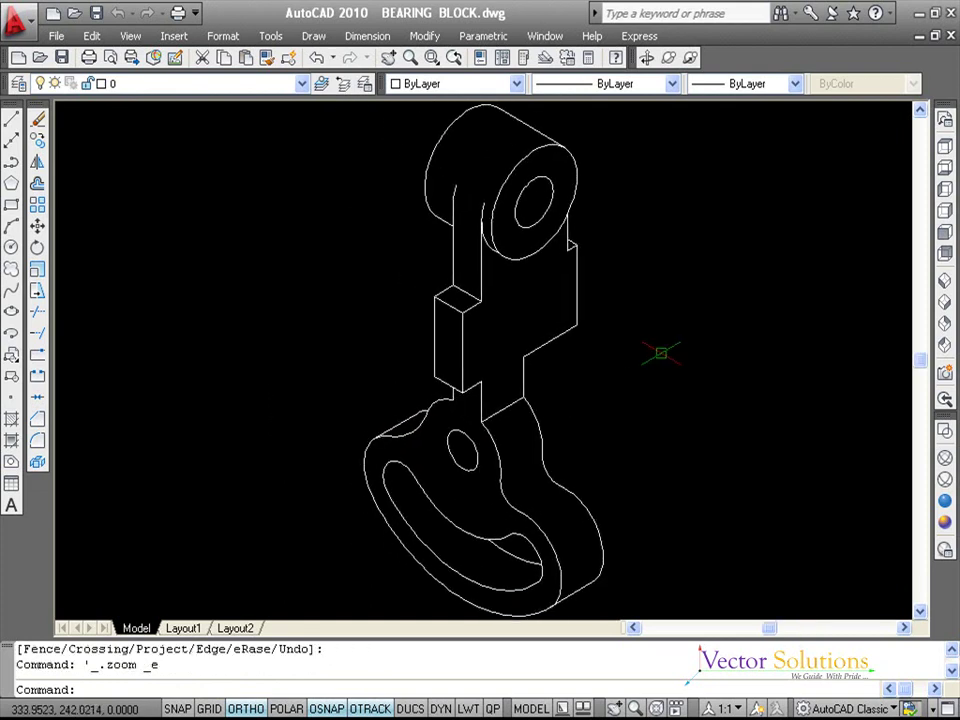